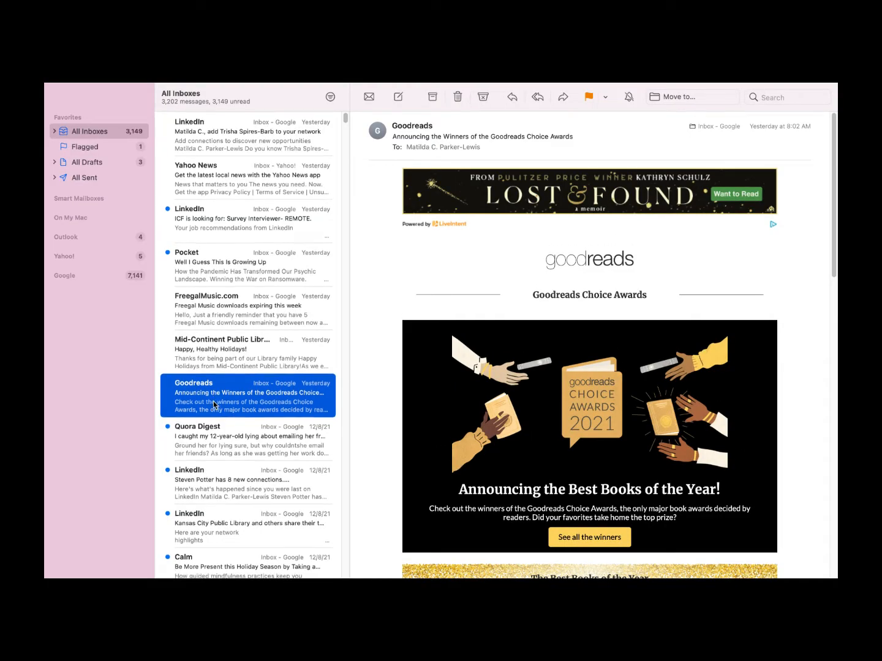
Read the Pocket and Twitch emails, then delete the Khan Academy Kids newsletter
scroll(213, 401, down, 3)
scroll(214, 405, down, 7)
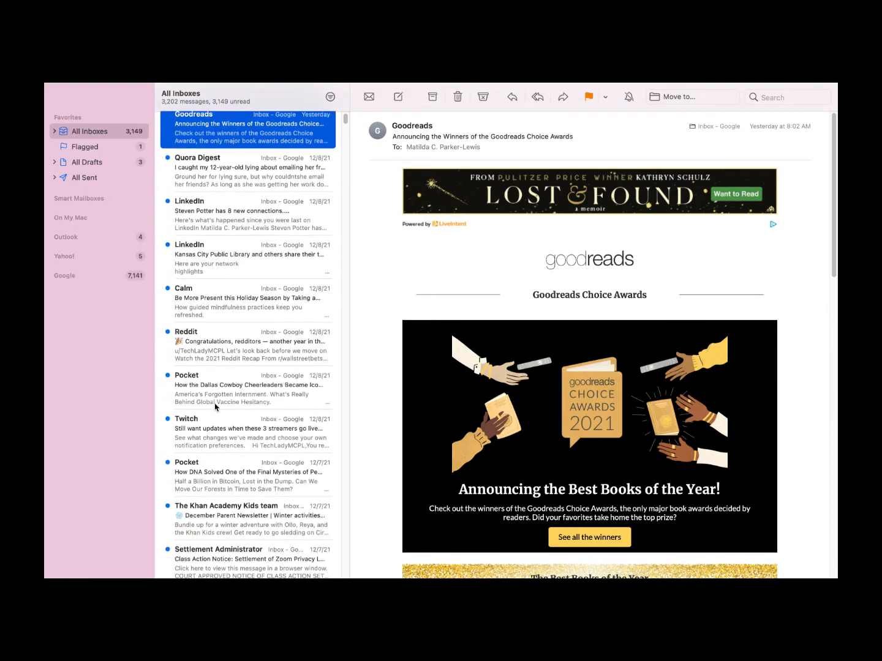
click(215, 407)
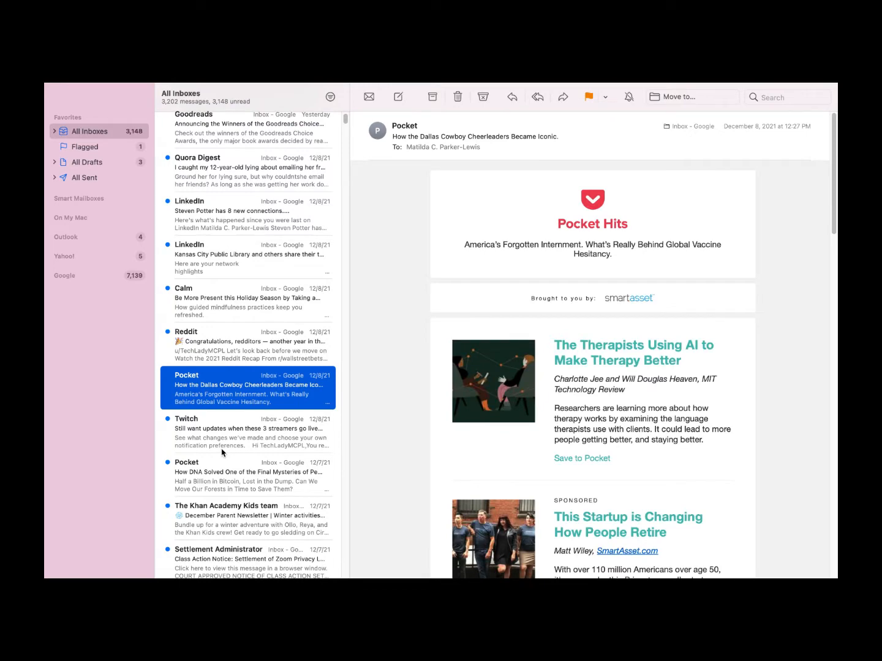
click(223, 452)
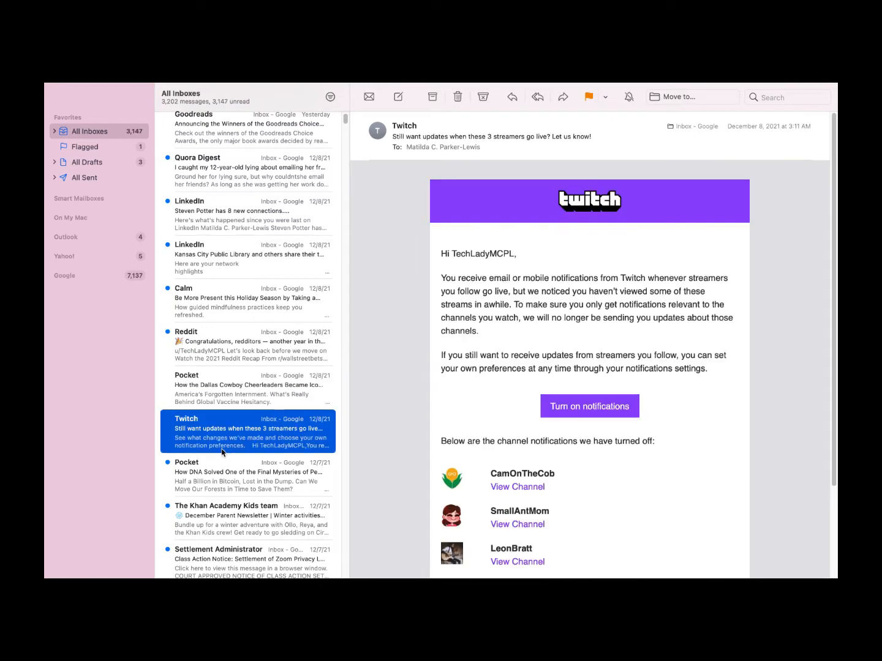
scroll(272, 388, down, 3)
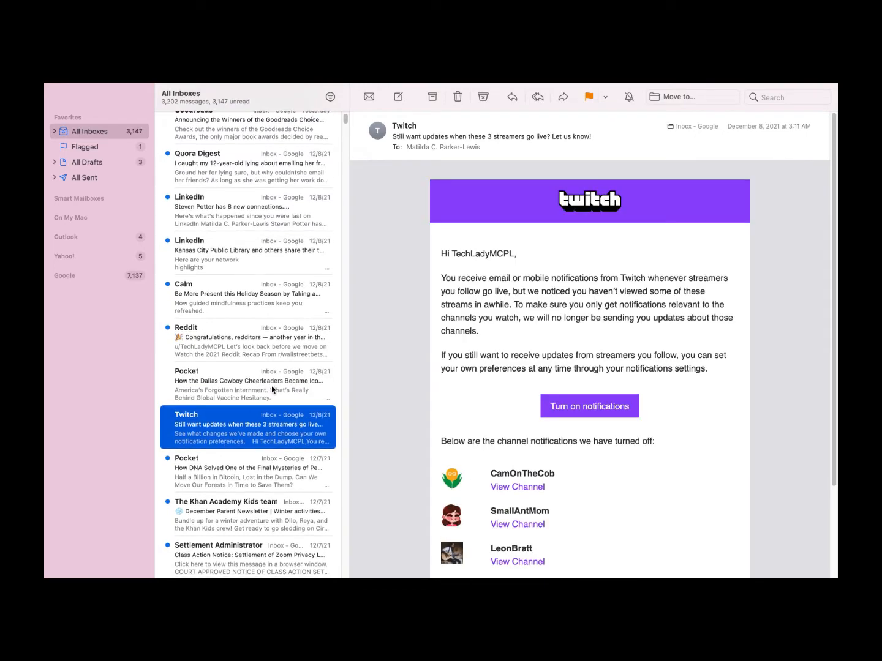
click(239, 470)
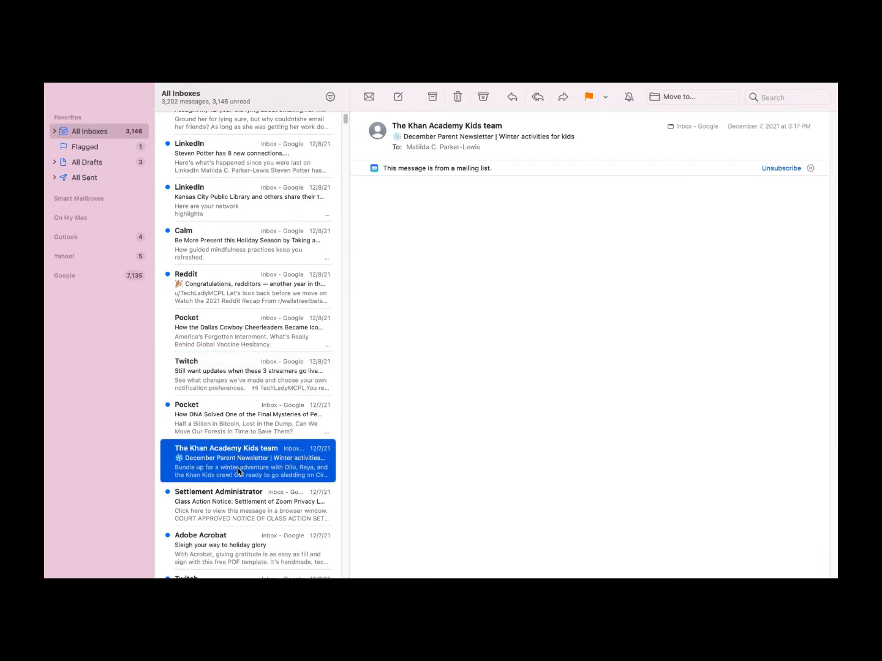
click(457, 97)
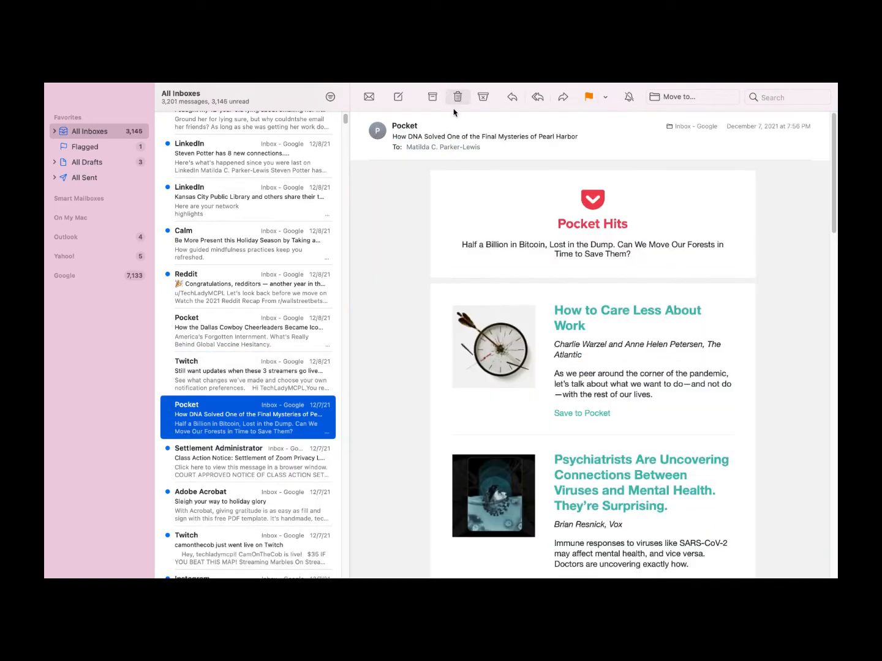
Open the Adobe Acrobat email, show the Outlook Inbox, and expand Yahoo!'s mailboxes
click(214, 518)
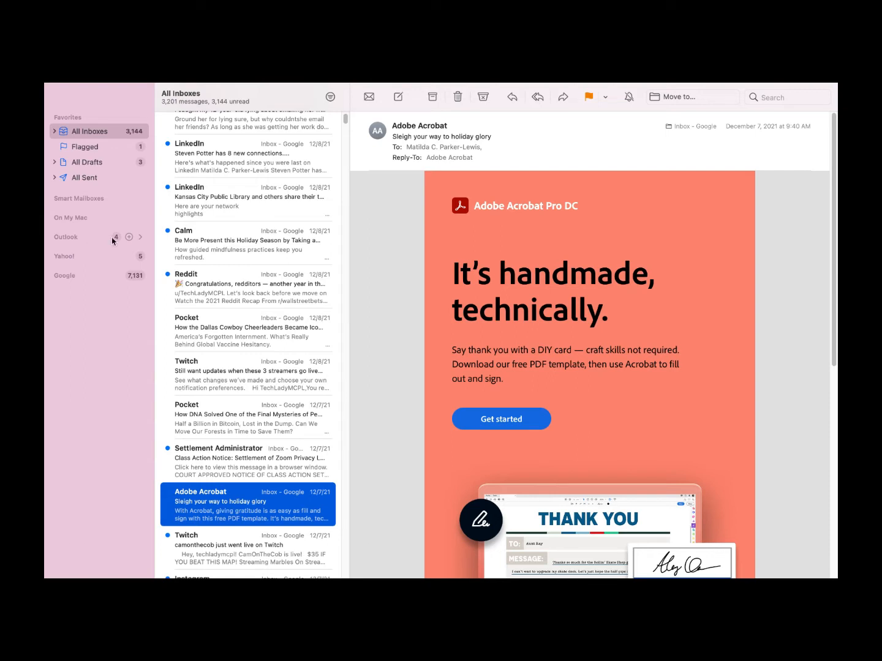
click(140, 237)
click(80, 251)
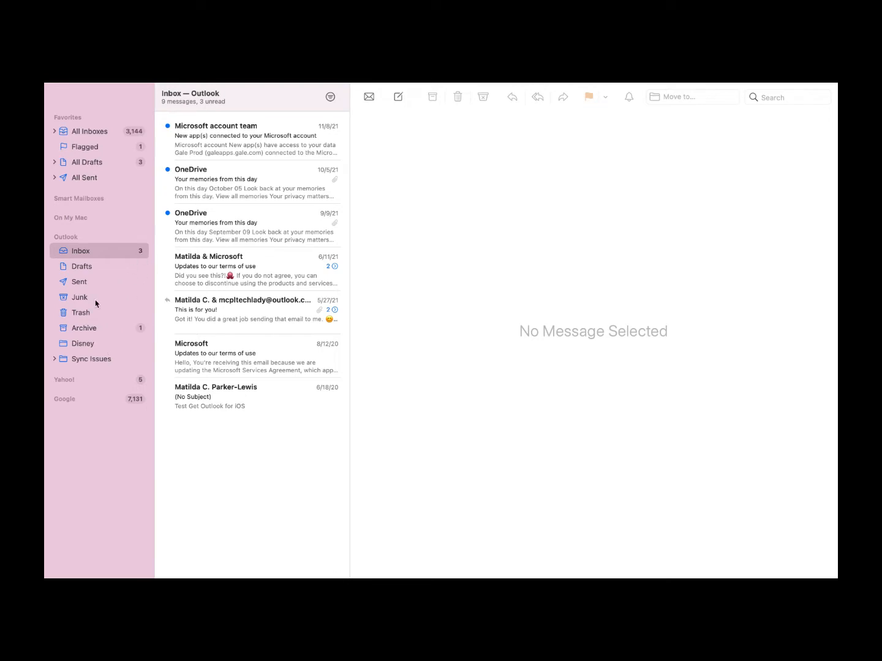
mouse_move(140, 381)
click(140, 380)
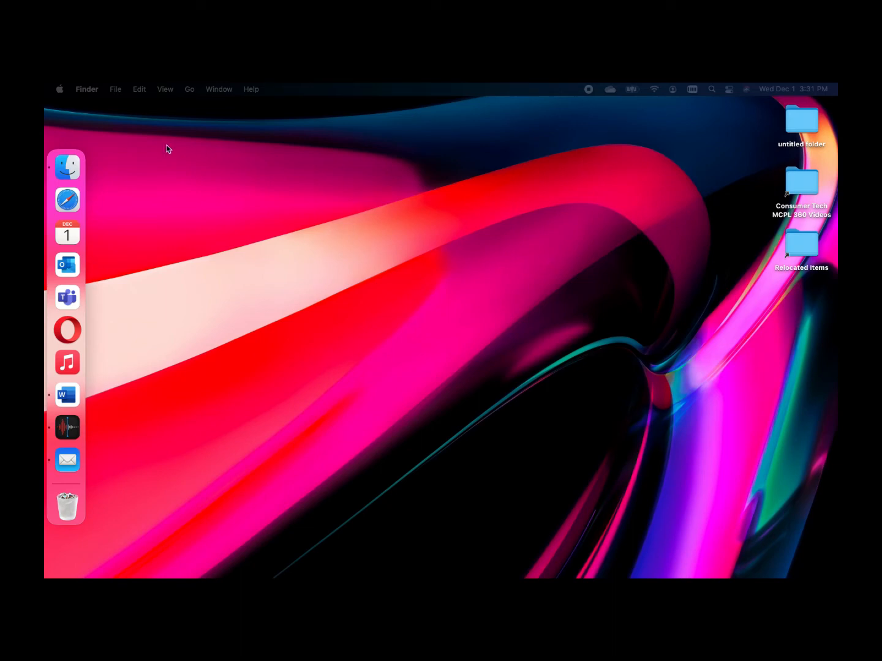
Go to the Applications folder from Finder's Go menu and launch Mail
click(191, 90)
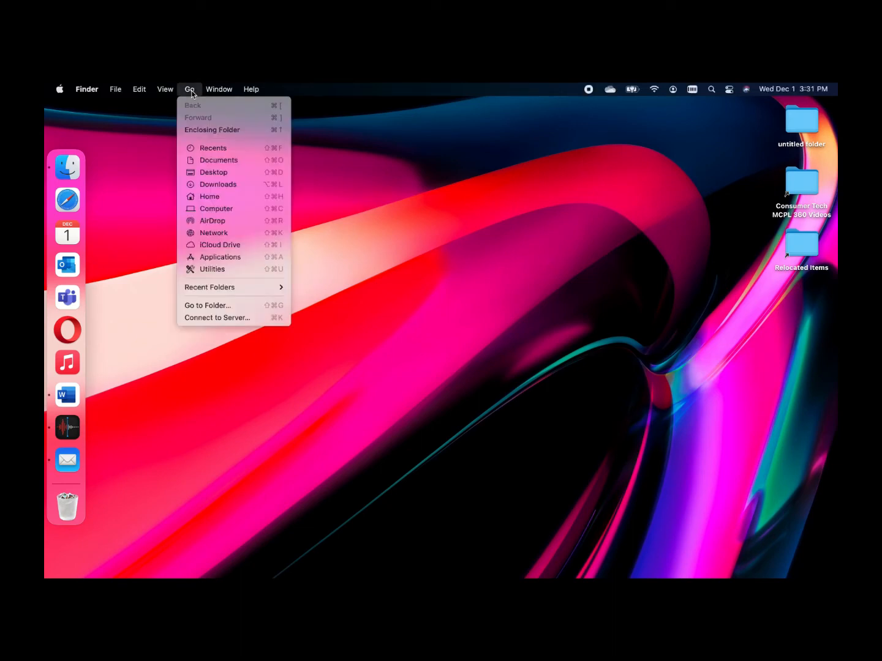
click(284, 262)
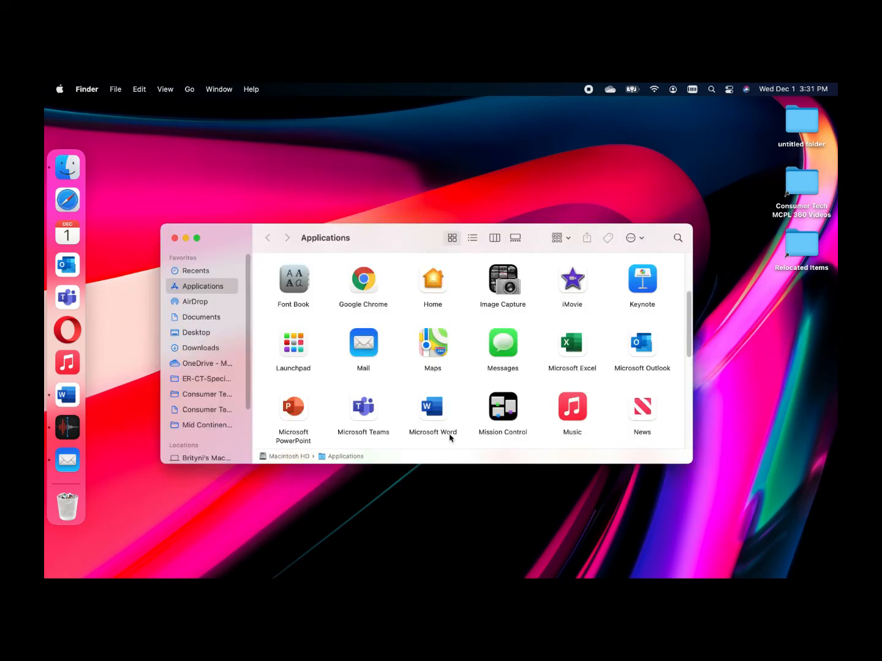
double_click(366, 354)
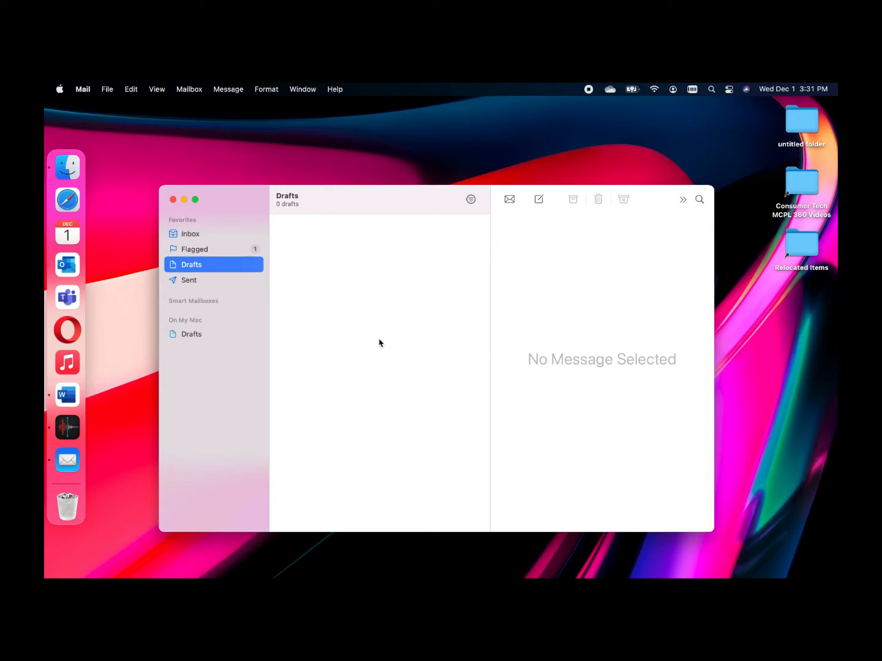
Browse Flagged, Inbox, Drafts and Sent, dismiss the send error, and go full screen
click(203, 250)
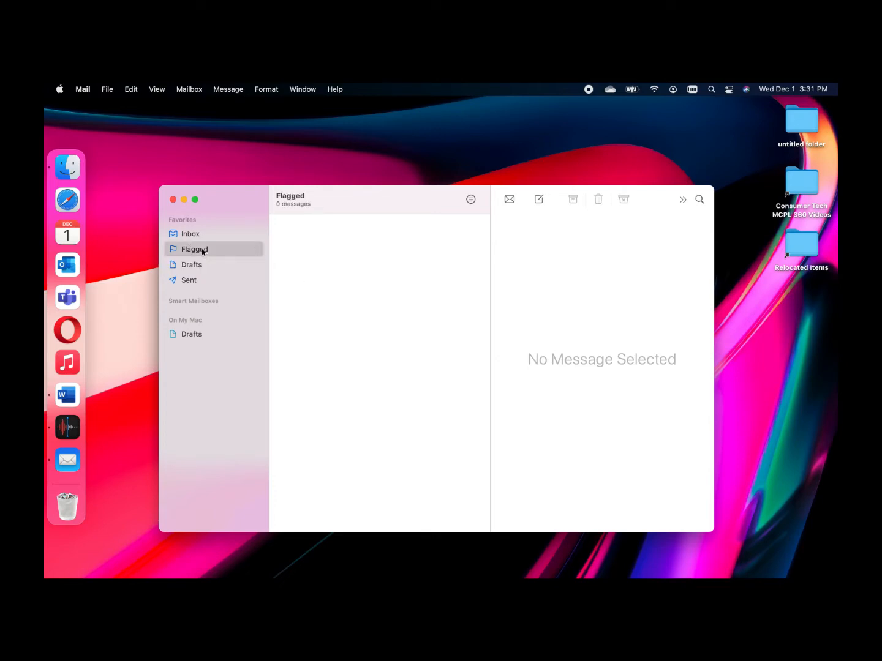
click(200, 237)
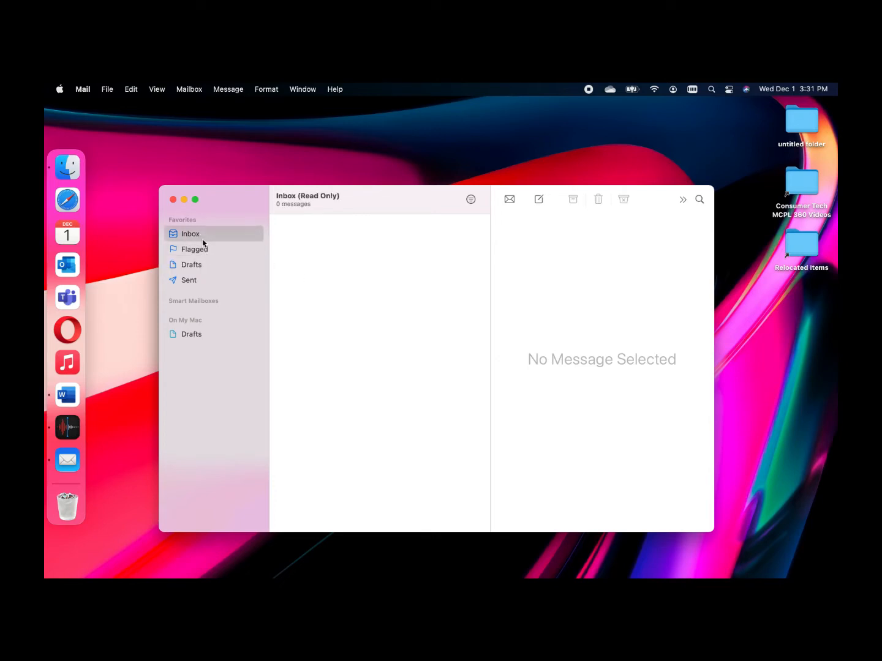
click(206, 251)
click(209, 267)
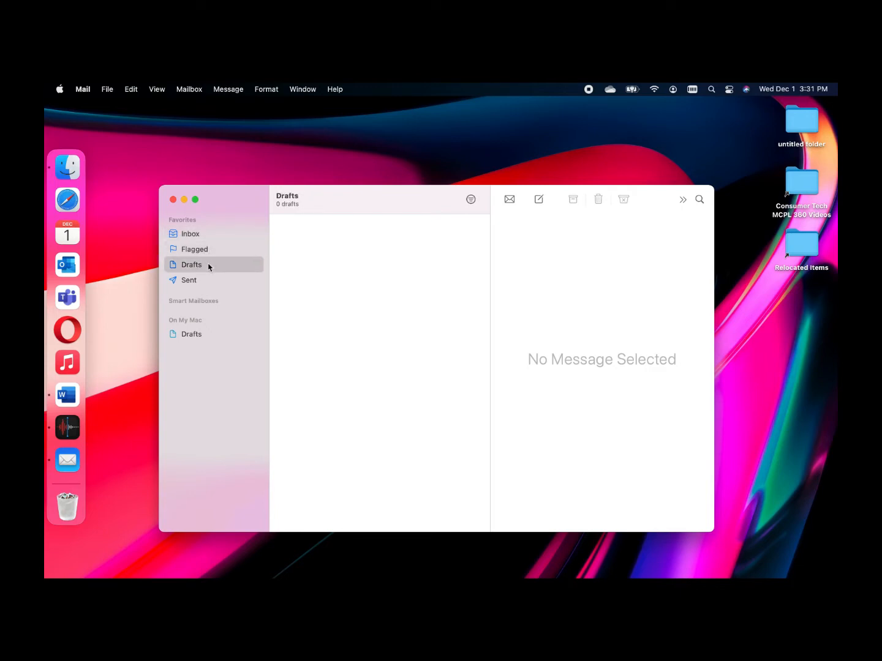
click(209, 282)
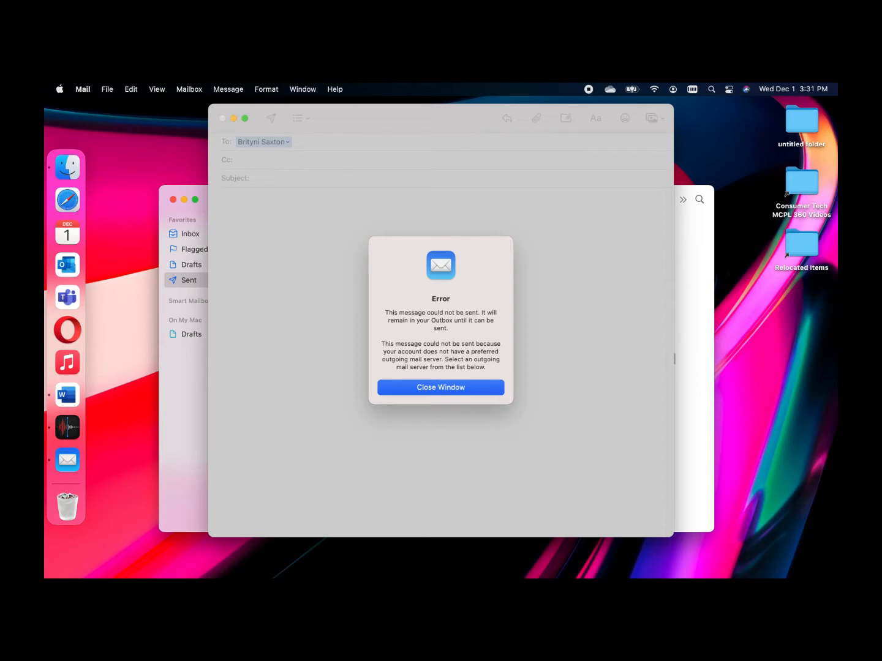
key(Return)
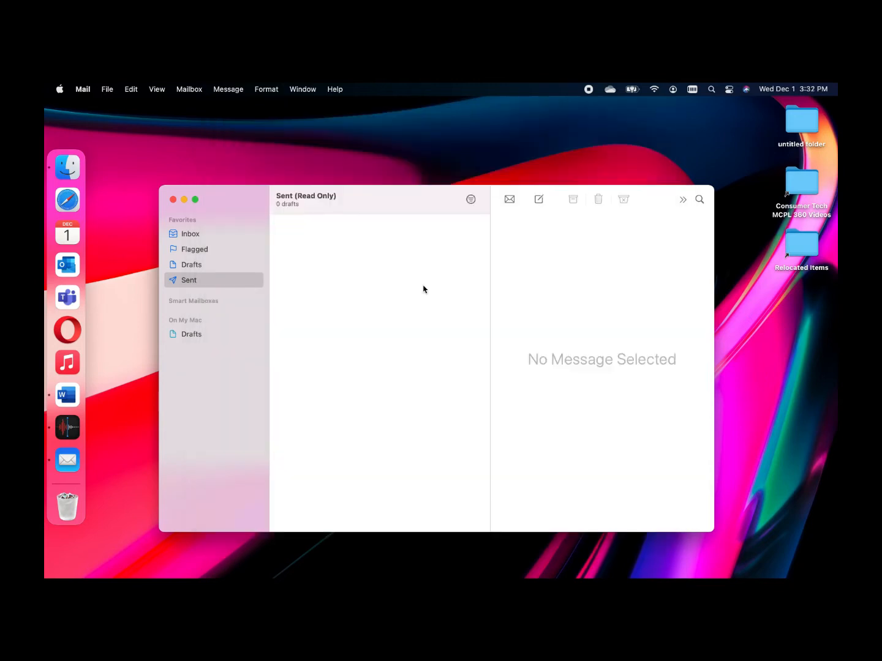
key(ctrl+super+f)
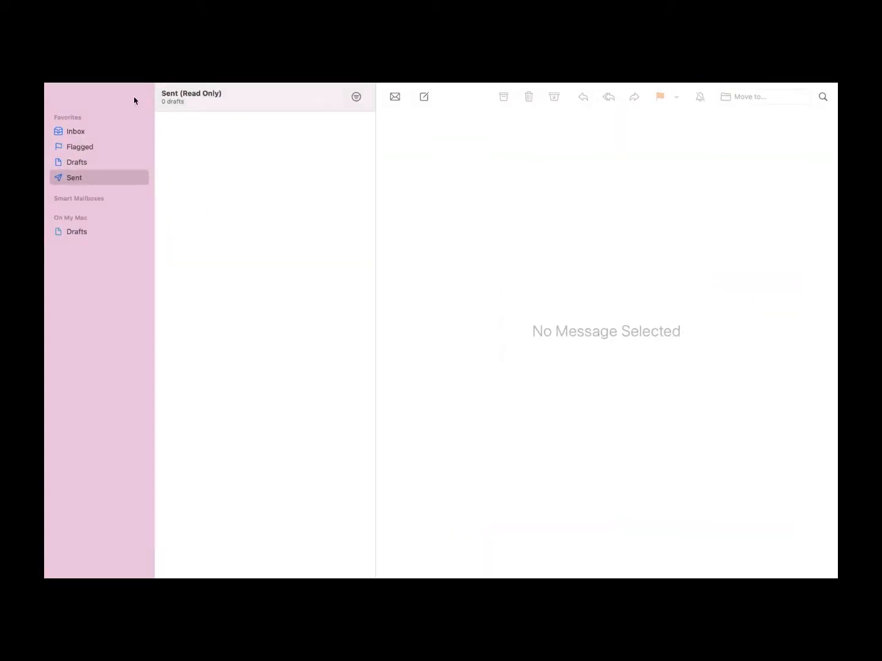
mouse_move(124, 84)
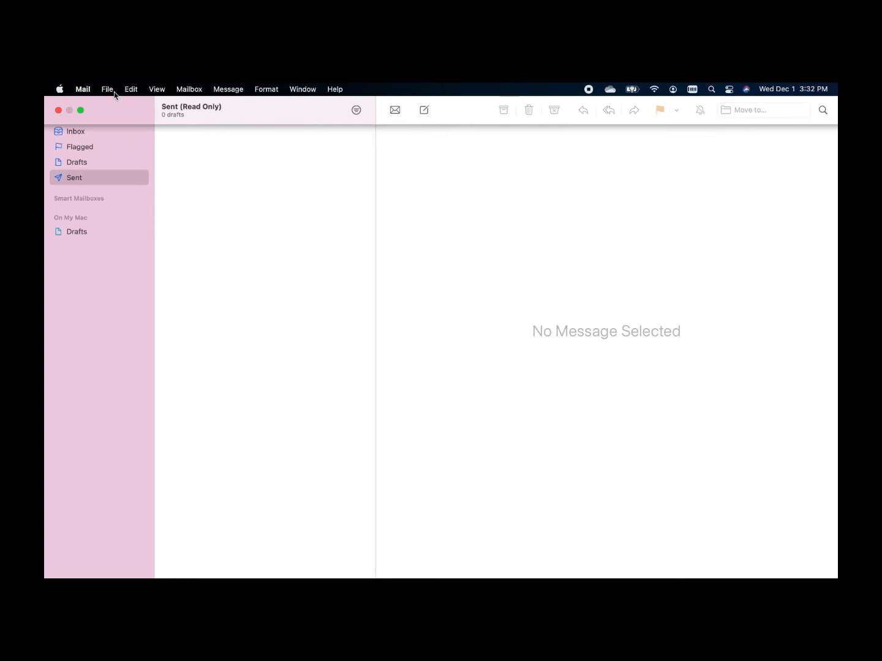
click(110, 93)
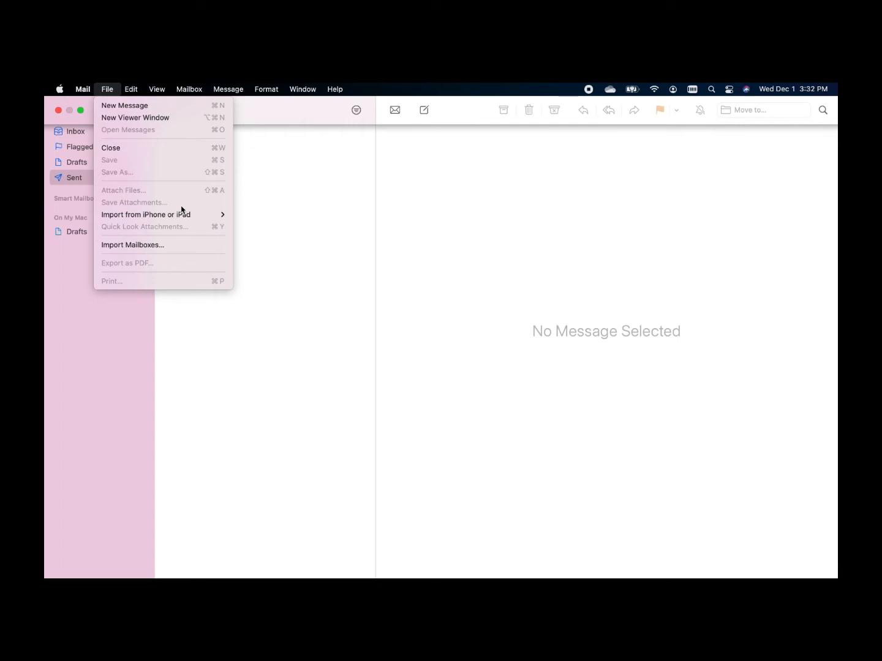
mouse_move(136, 92)
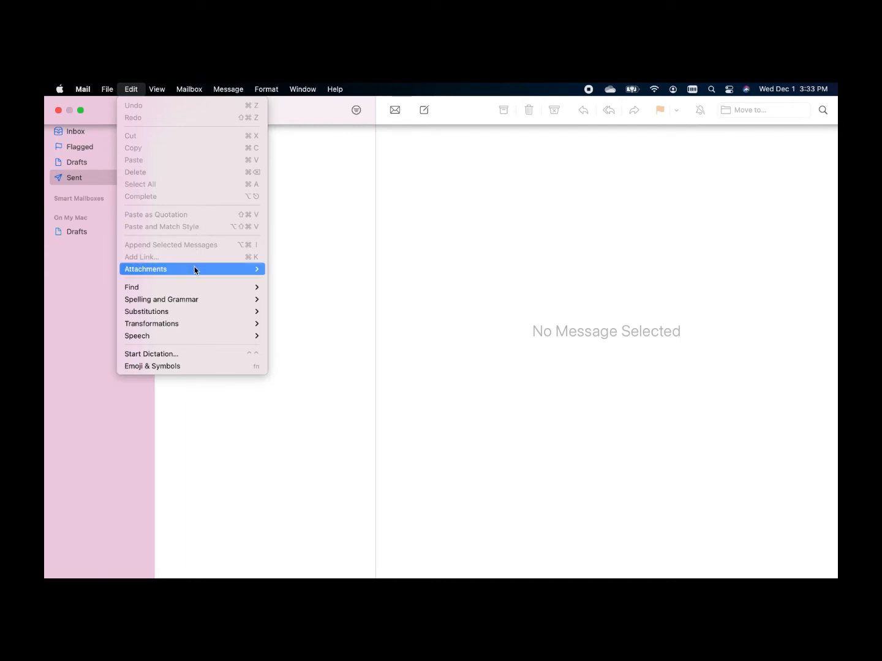
mouse_move(195, 270)
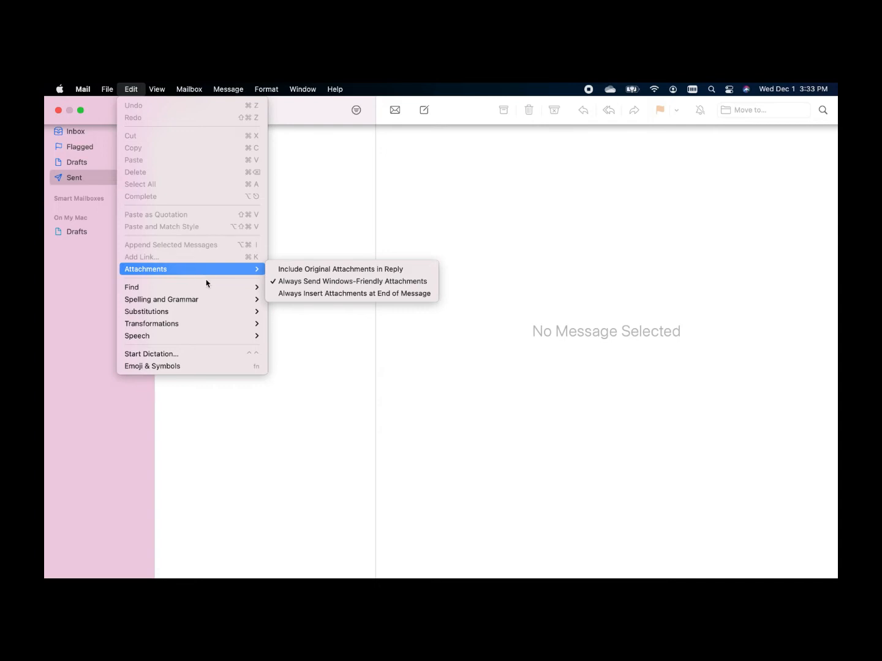
mouse_move(226, 303)
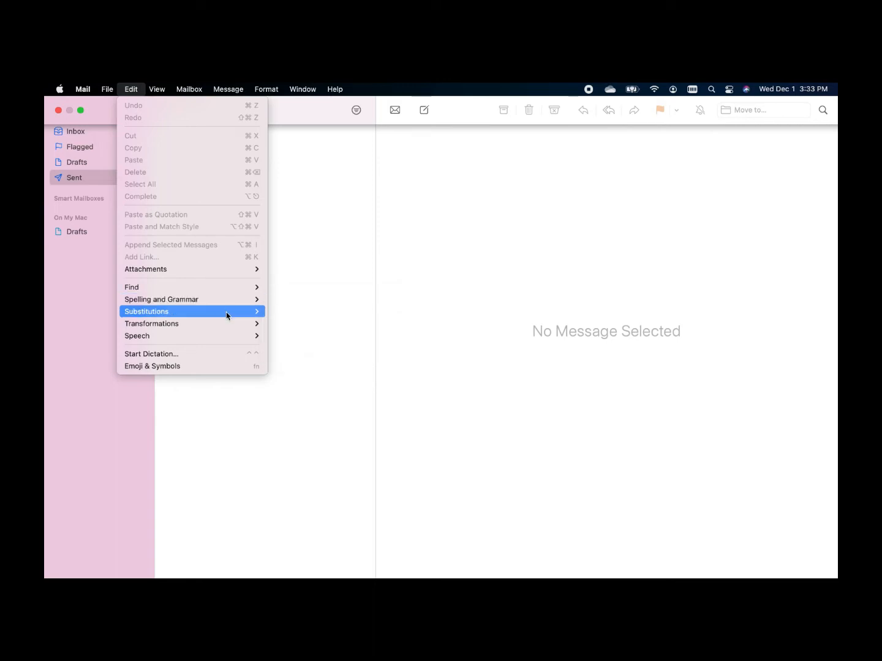
mouse_move(227, 325)
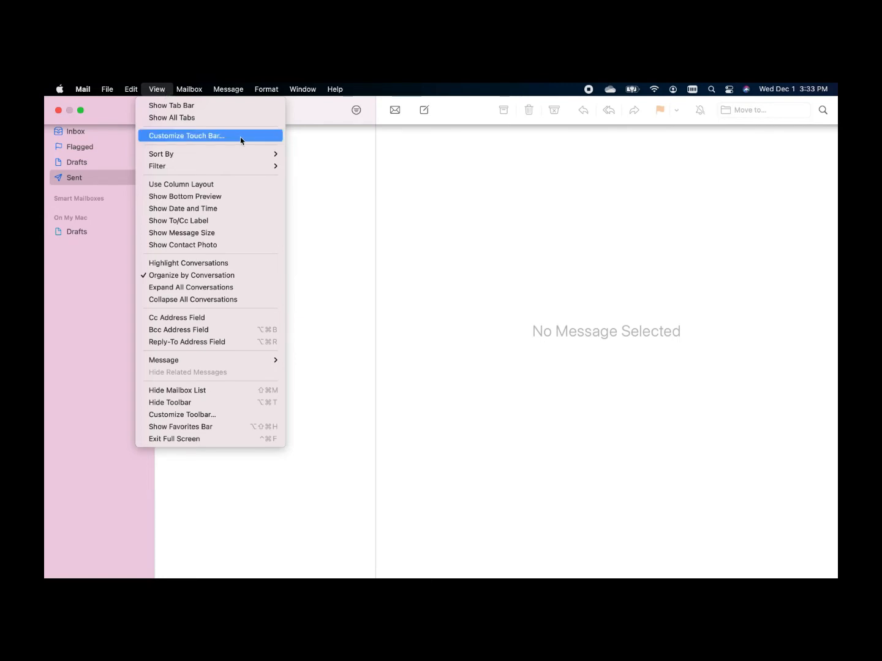
mouse_move(238, 155)
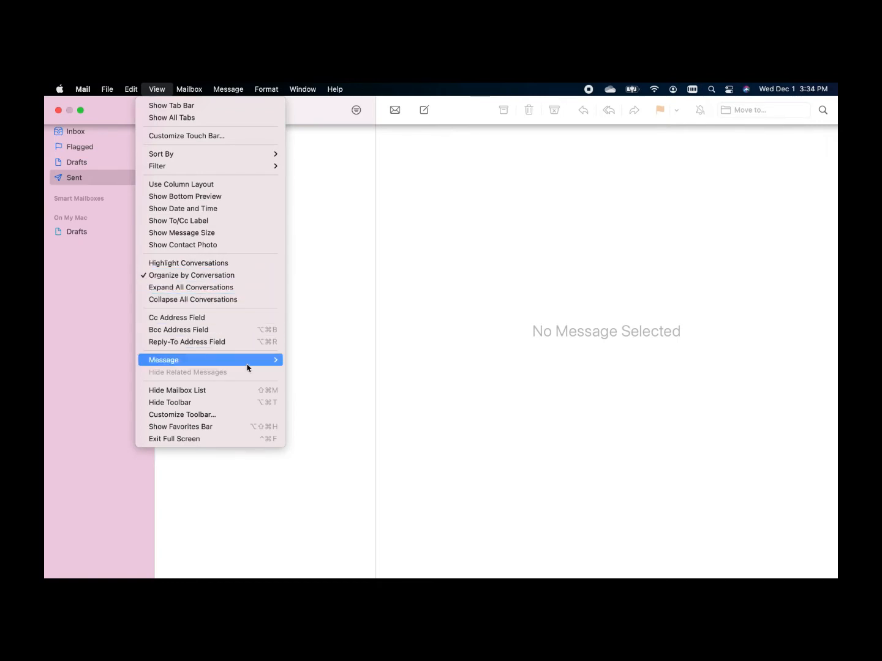
mouse_move(248, 367)
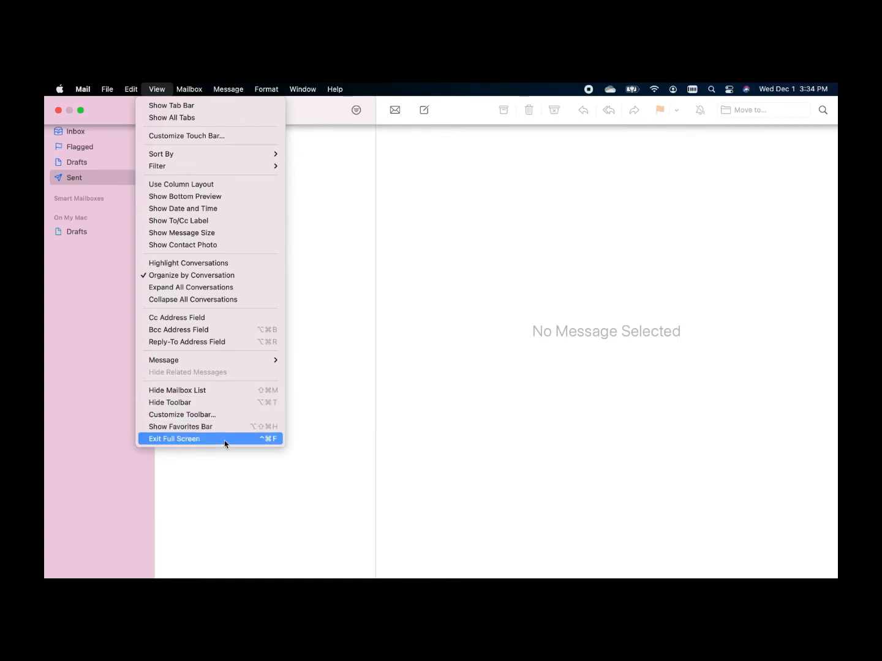
mouse_move(199, 94)
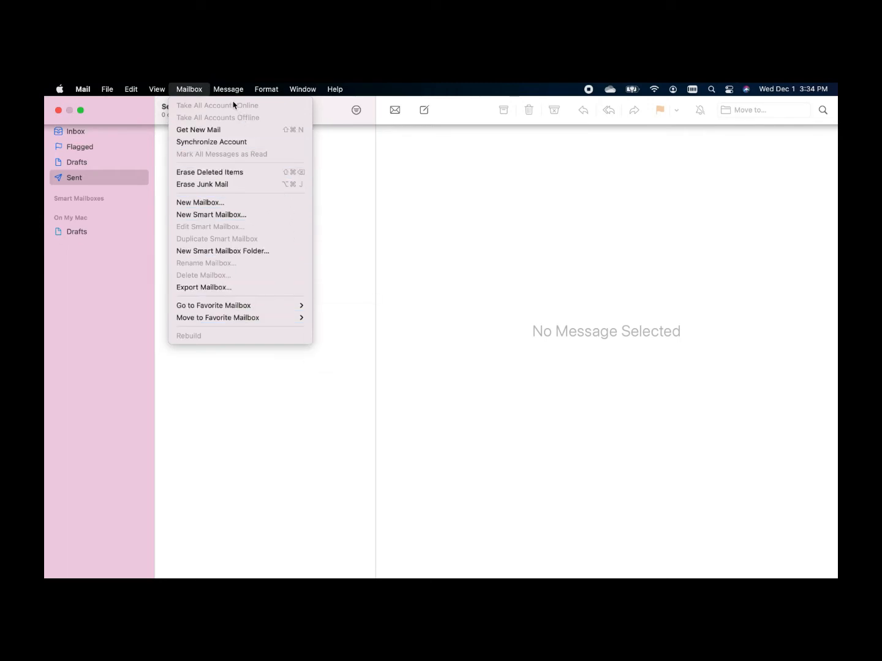
Choose Sent (Read Only) from the Window menu
mouse_move(232, 92)
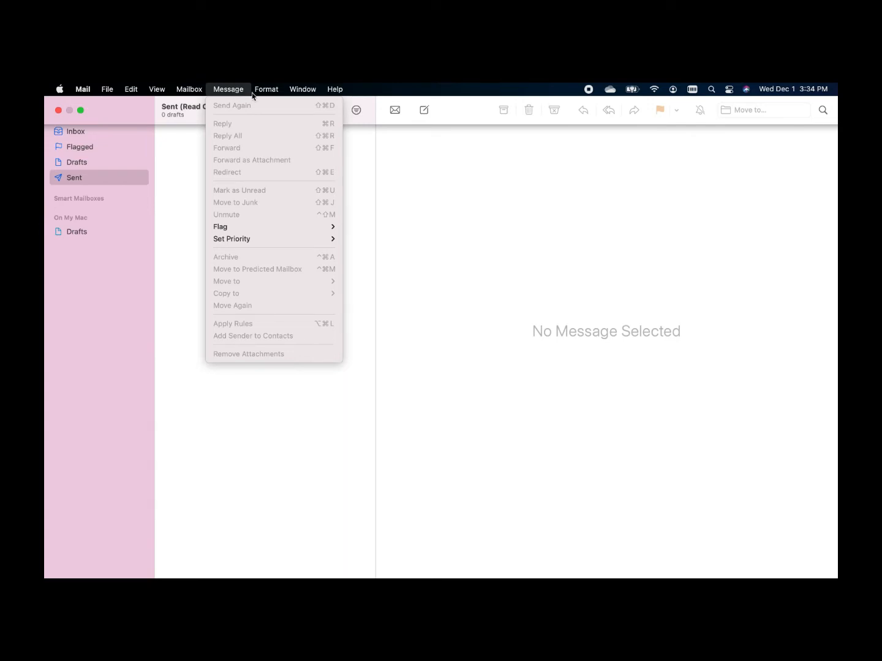
mouse_move(262, 93)
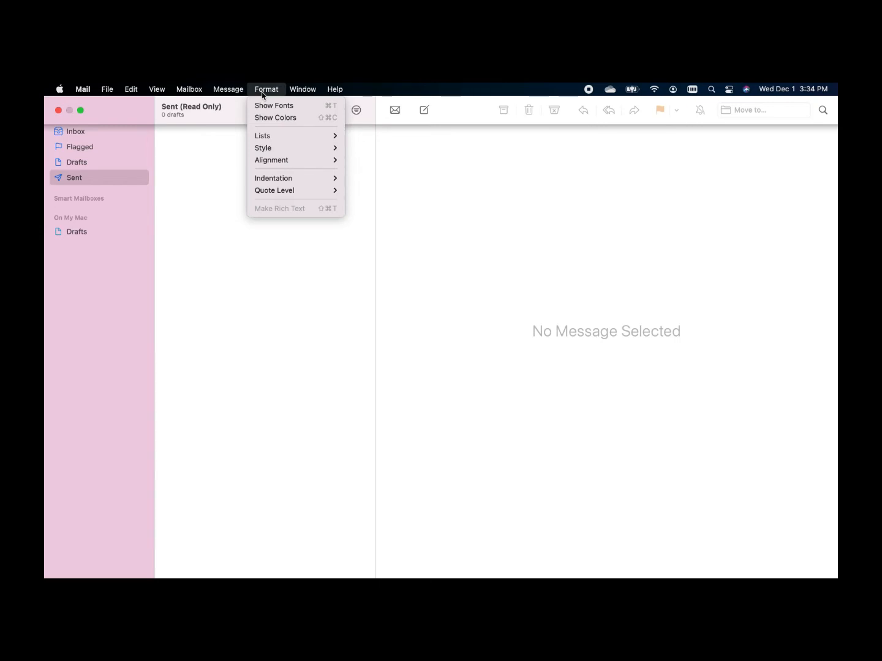
mouse_move(294, 136)
mouse_move(314, 92)
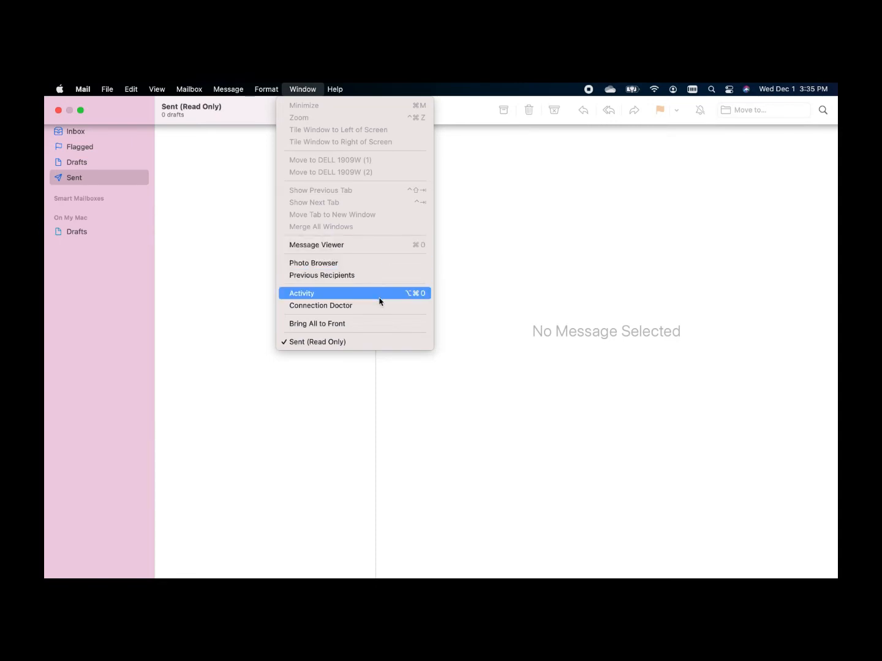
click(375, 344)
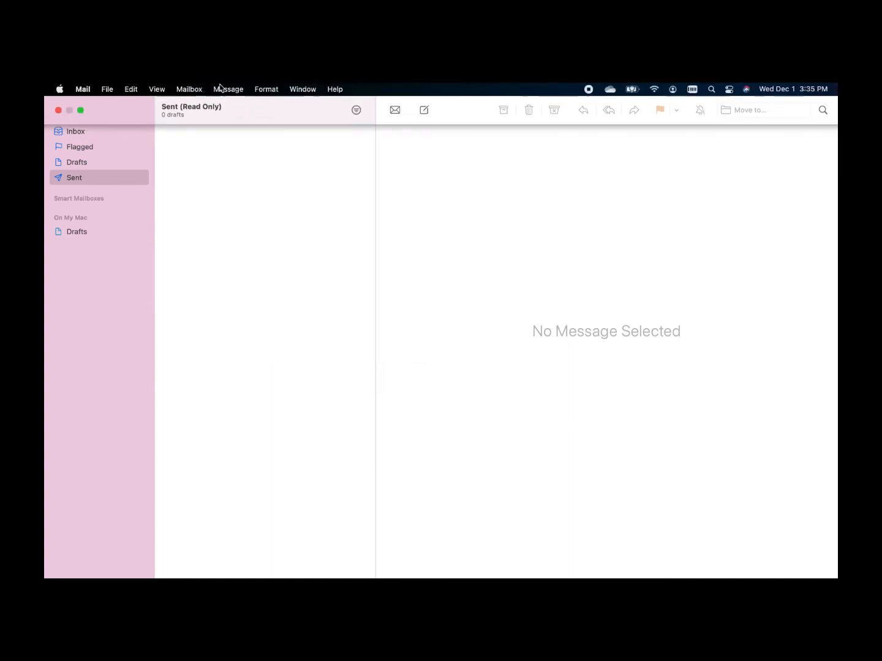
Close the Window menu without choosing, then select Inbox under Favorites
click(299, 90)
click(250, 373)
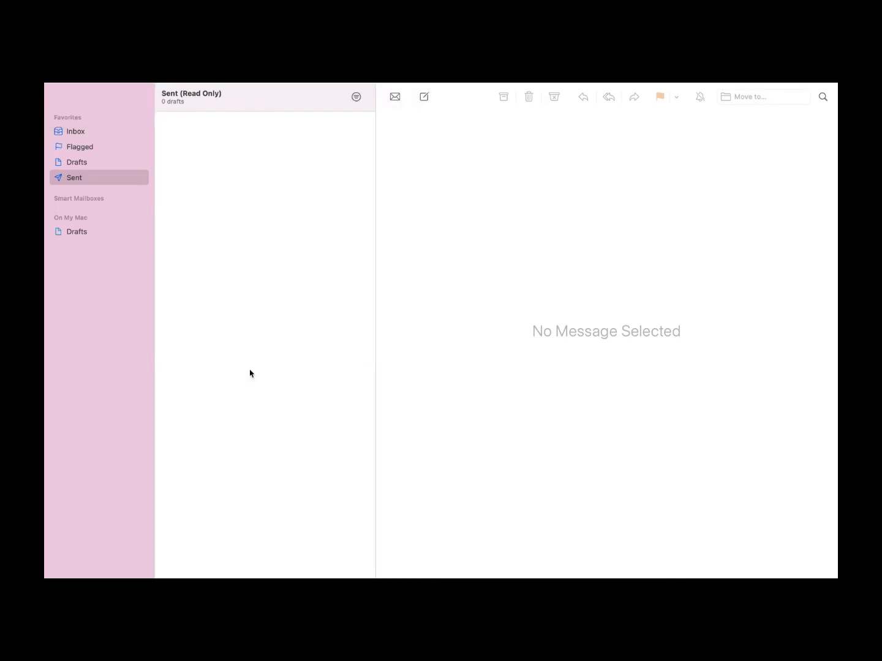
mouse_move(121, 112)
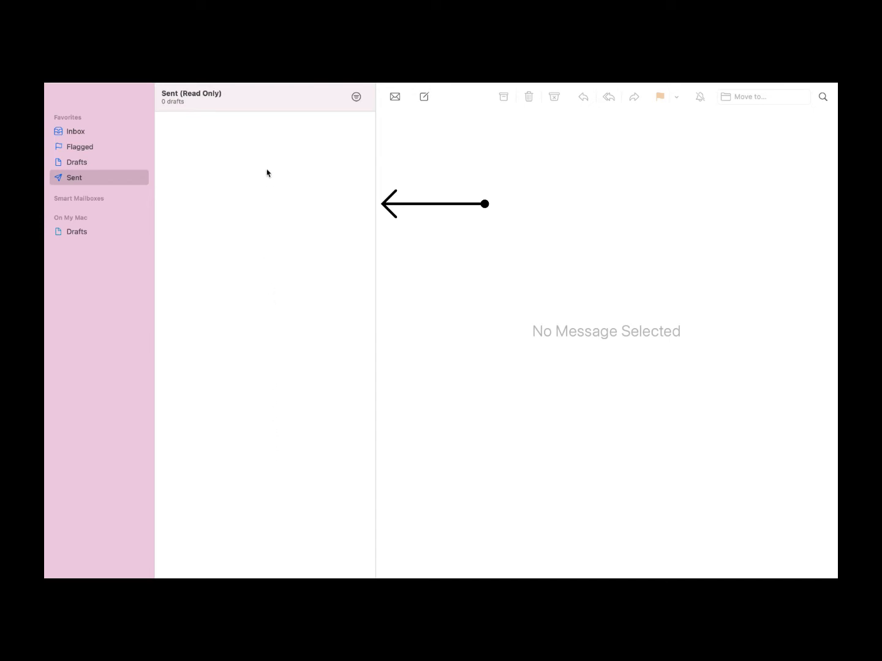
click(87, 132)
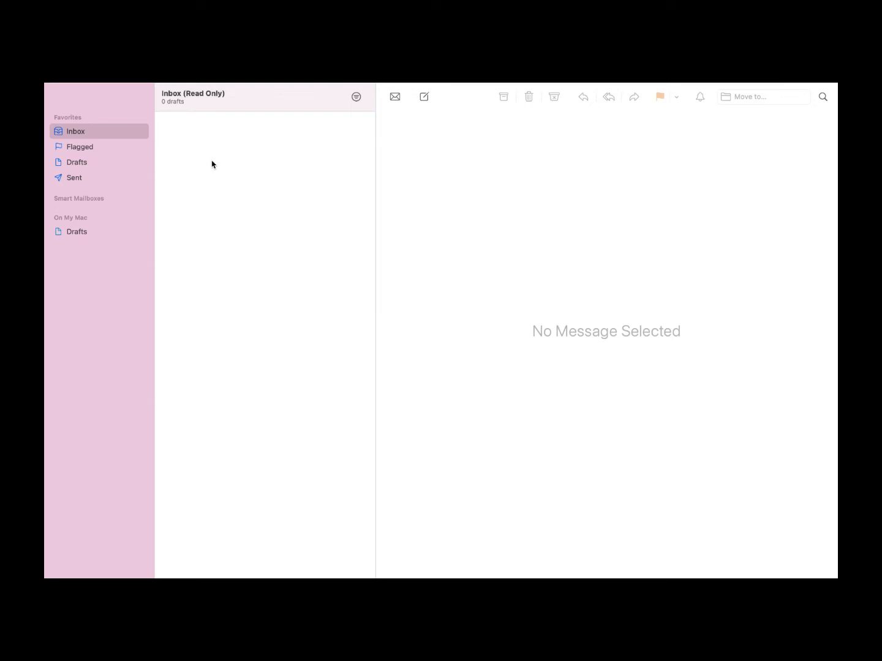
mouse_move(87, 91)
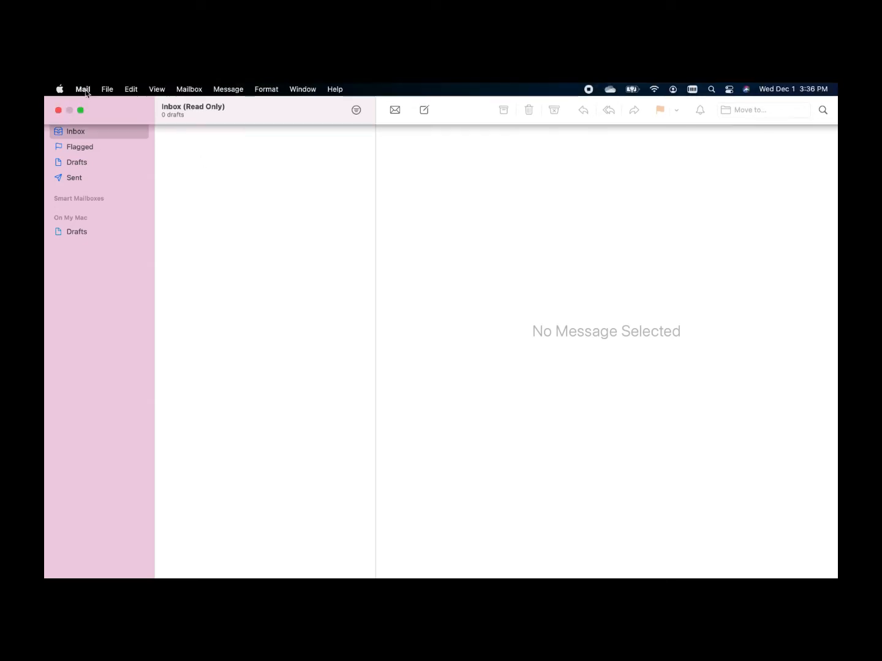
Choose Mail > Add Account, pick Google as the provider, and continue
click(83, 90)
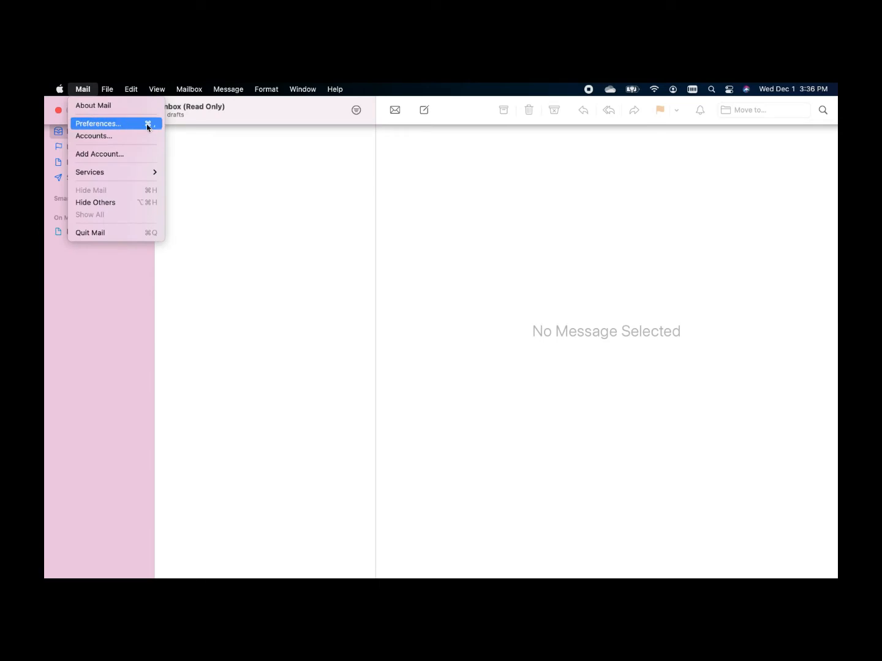
click(147, 157)
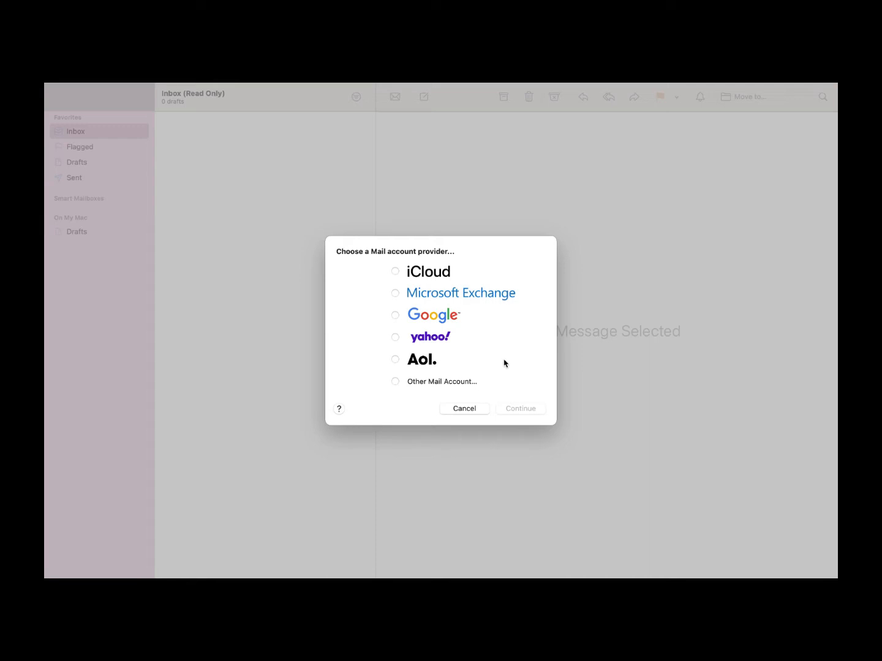
click(395, 315)
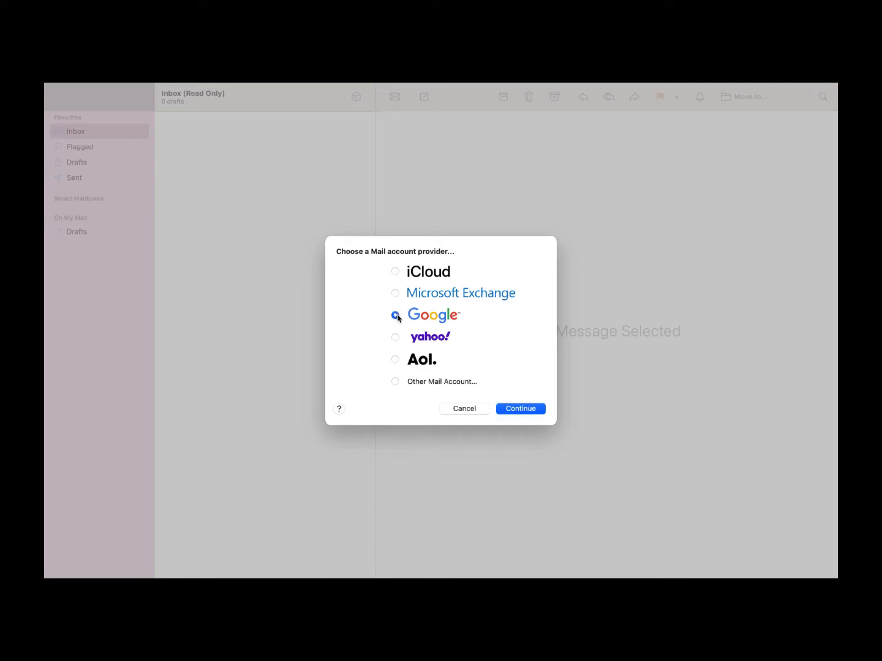
click(531, 411)
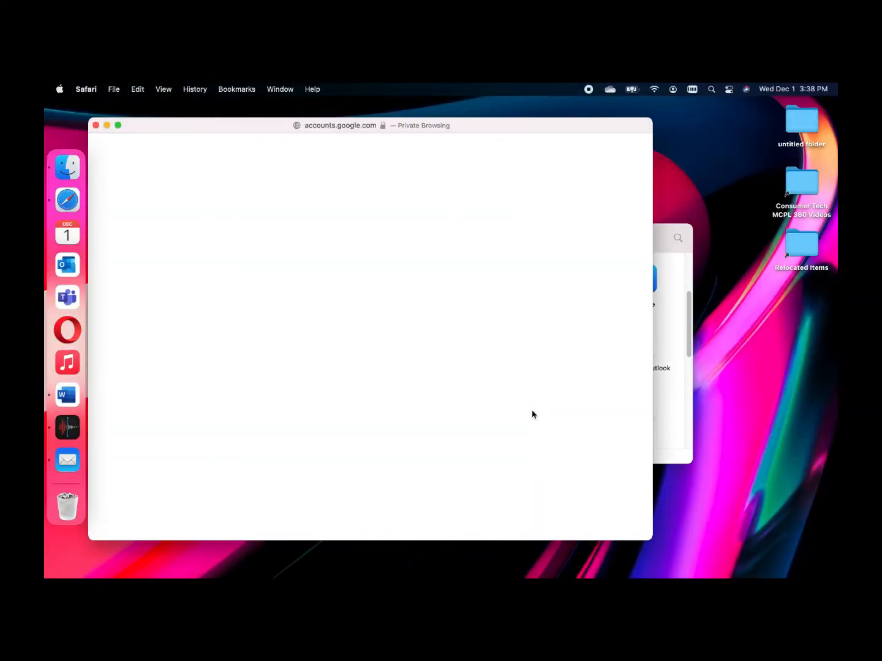
Sign in with the Google account's email address and password
drag(207, 126, 265, 143)
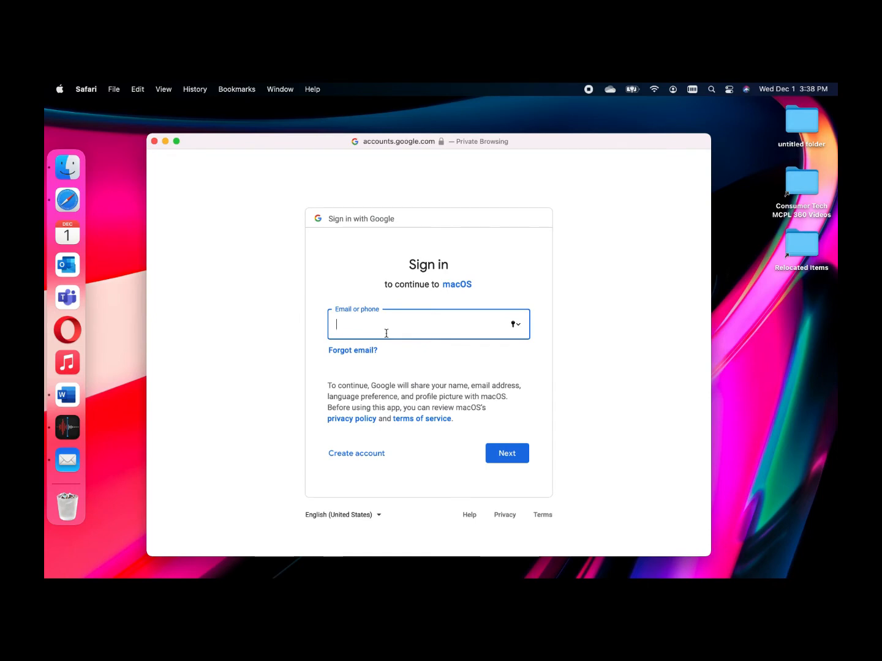
key(Return)
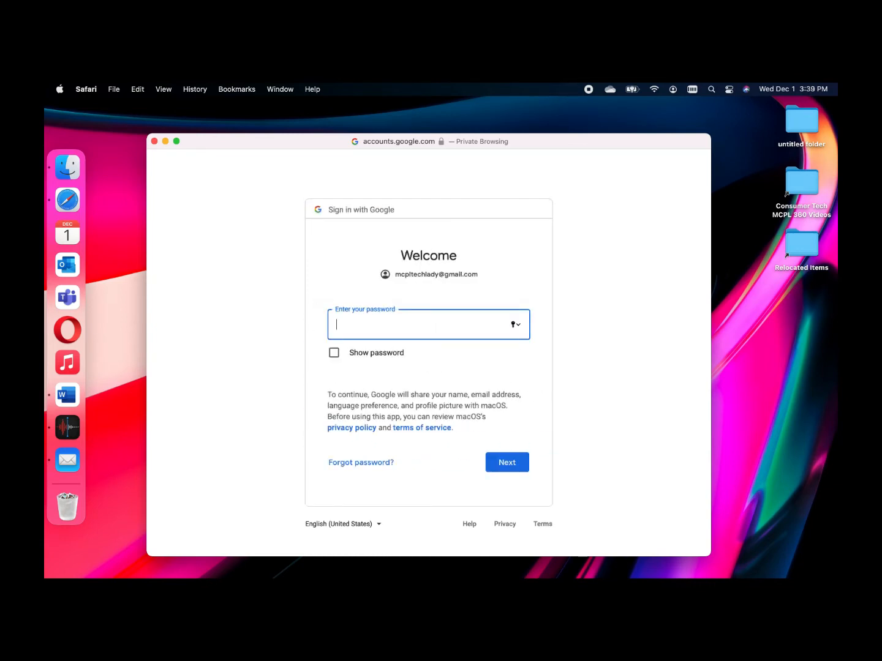
text(••••••••)
key(Return)
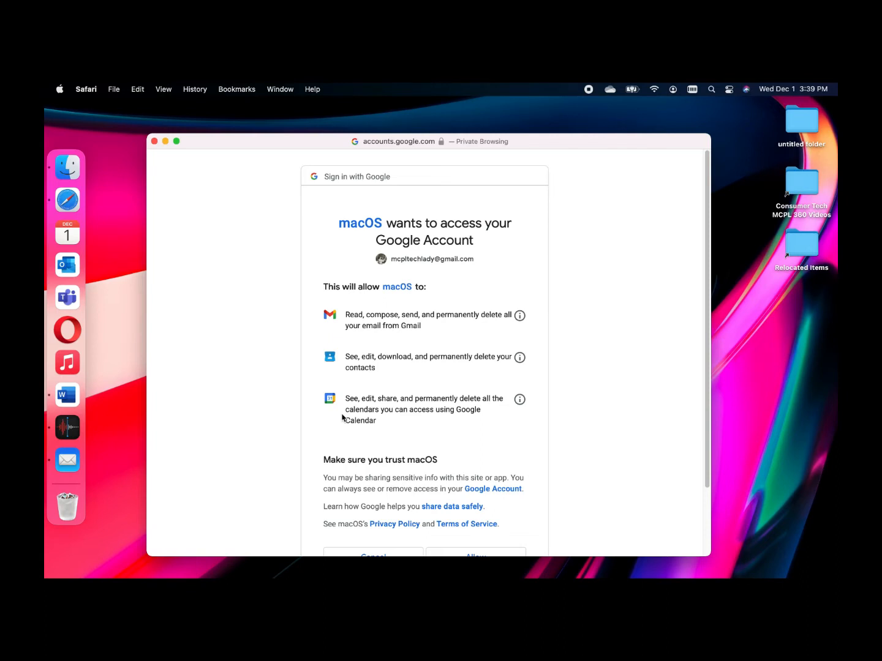
Grant macOS access to the Google account on the permissions page
scroll(342, 417, down, 1)
scroll(342, 418, down, 1)
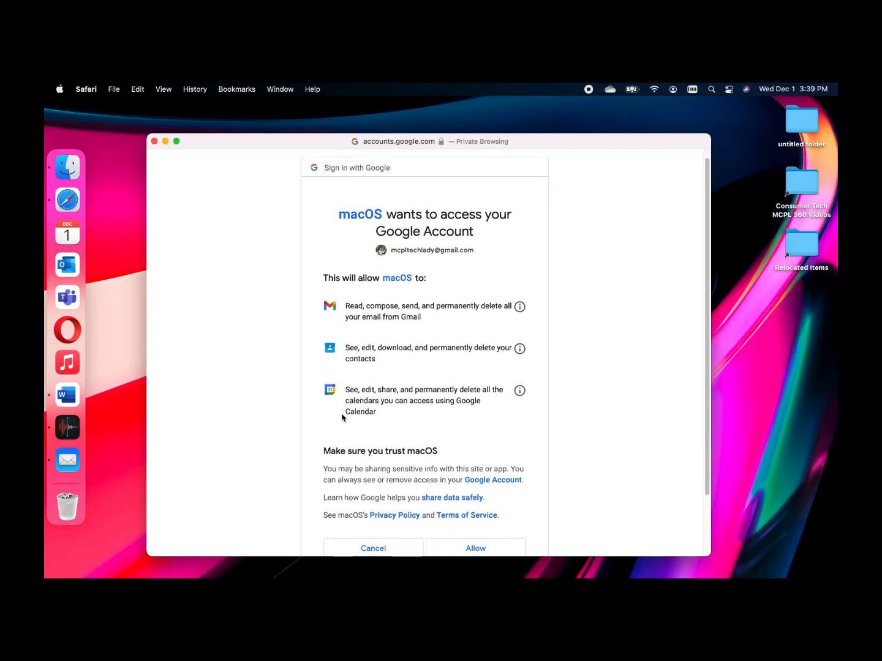
scroll(342, 417, down, 4)
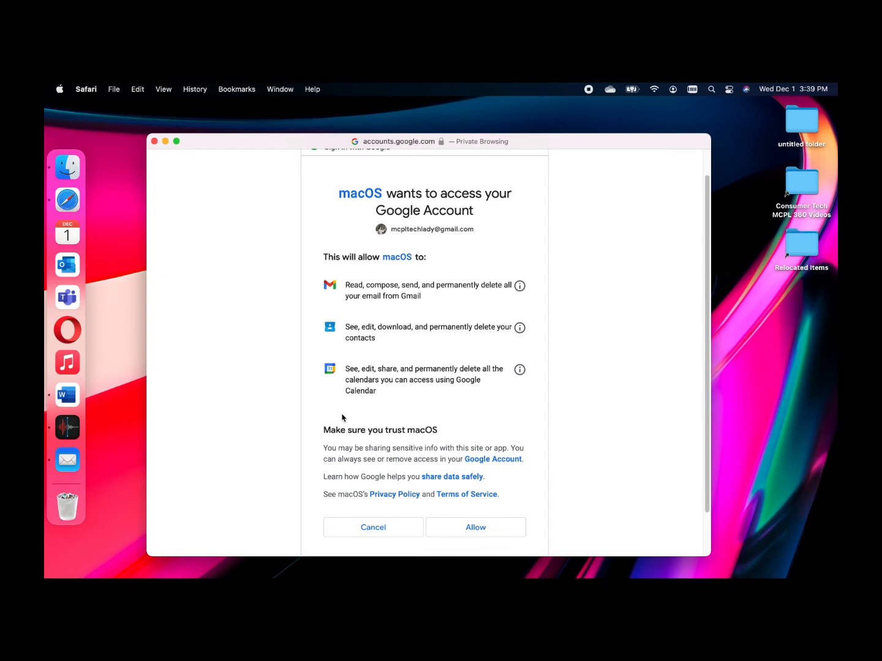
scroll(342, 418, down, 1)
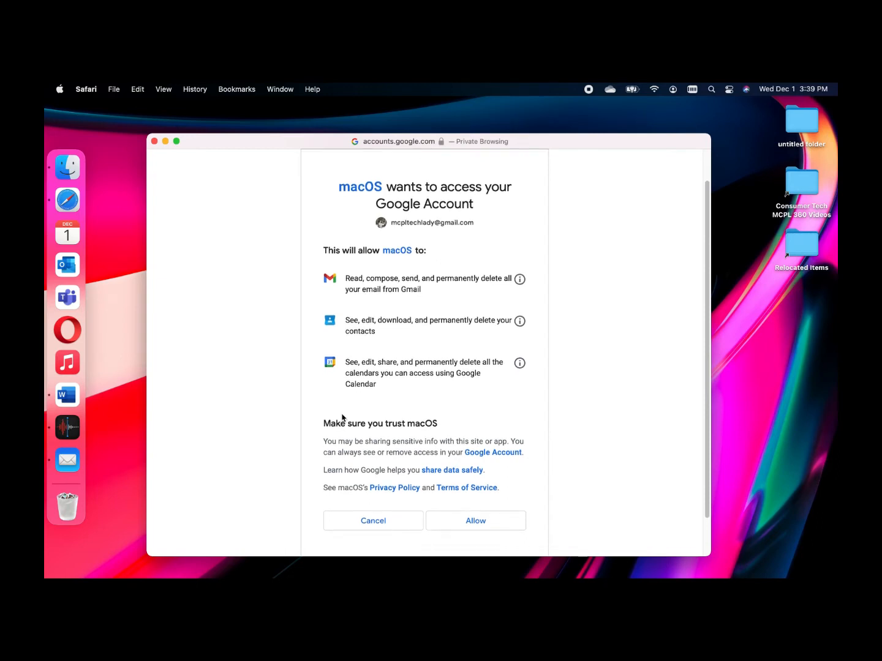
scroll(343, 418, down, 2)
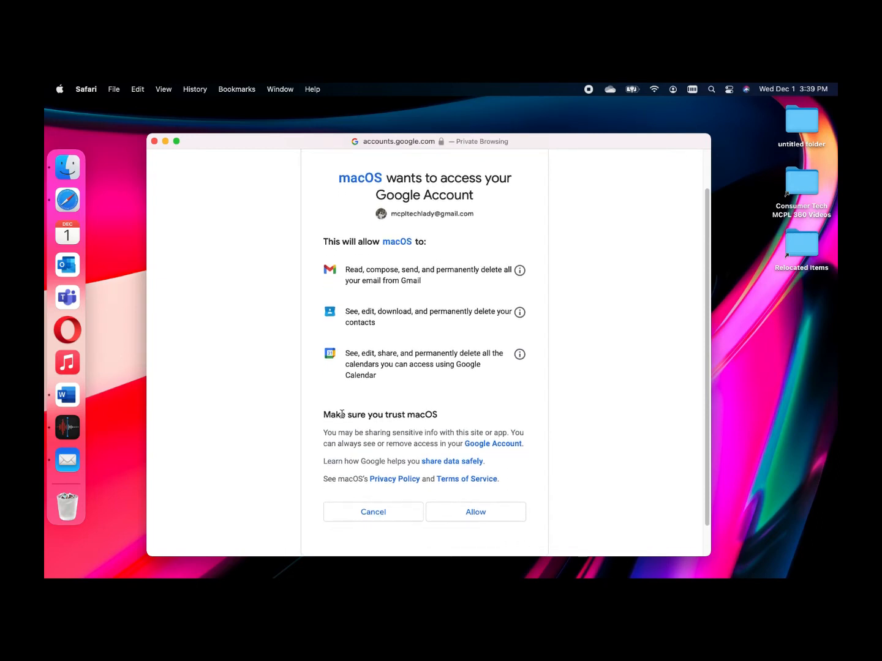
click(490, 514)
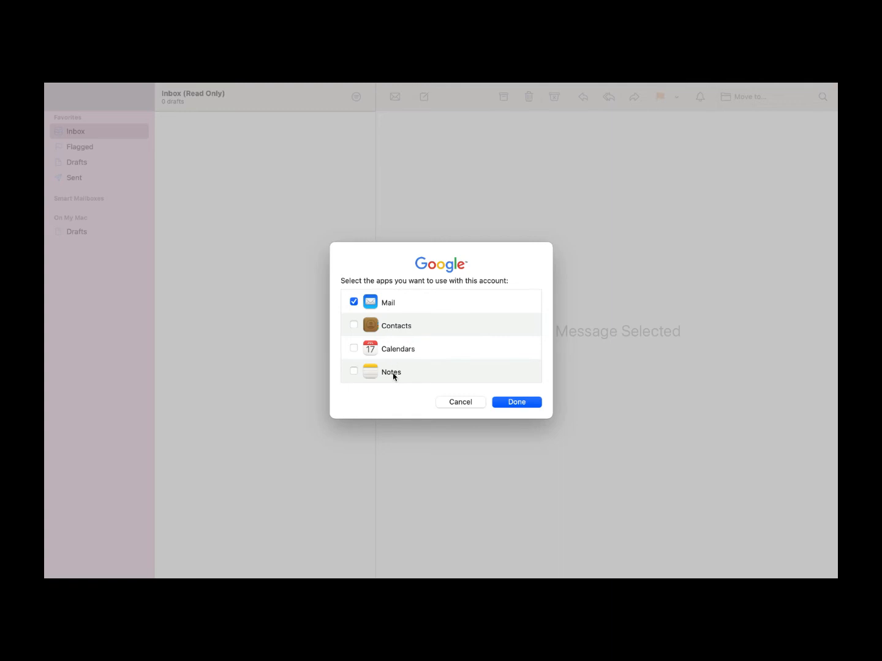
Tick Calendars and Contacts alongside Mail for the Google account and finish
click(353, 350)
click(354, 326)
click(537, 403)
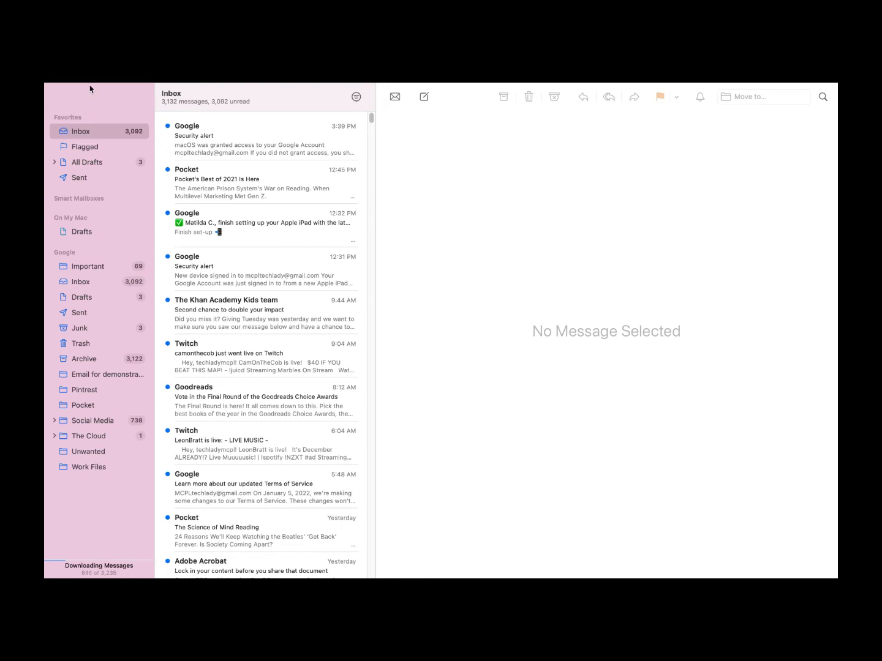
Open Mail > Accounts, refocus the Mail window, and exit full screen
mouse_move(90, 84)
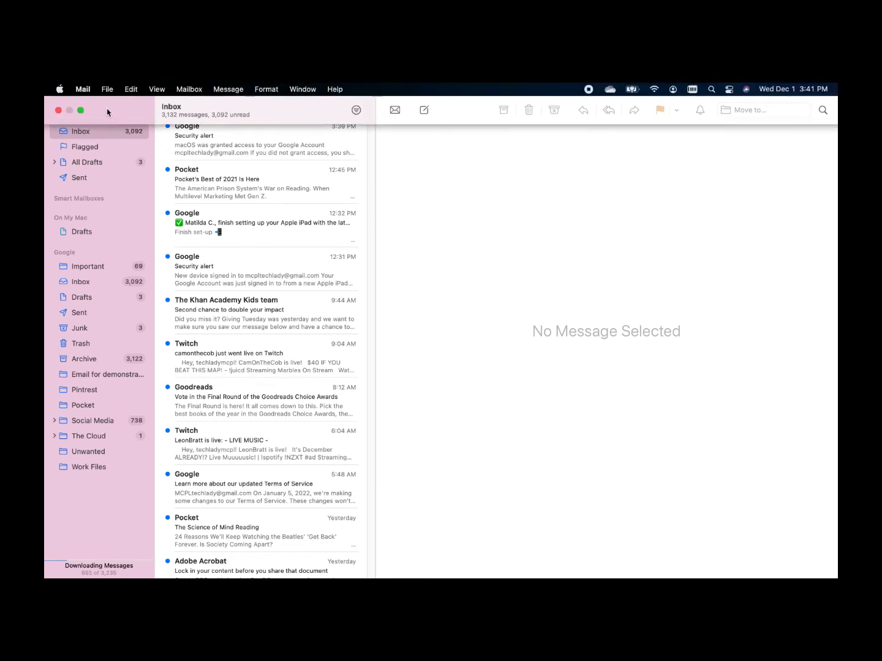
click(87, 92)
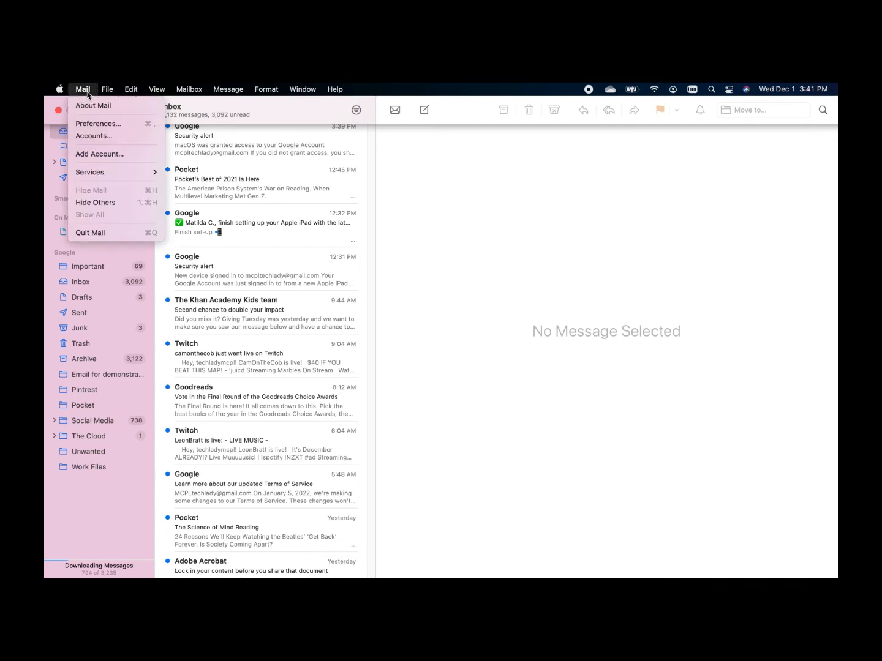
click(134, 137)
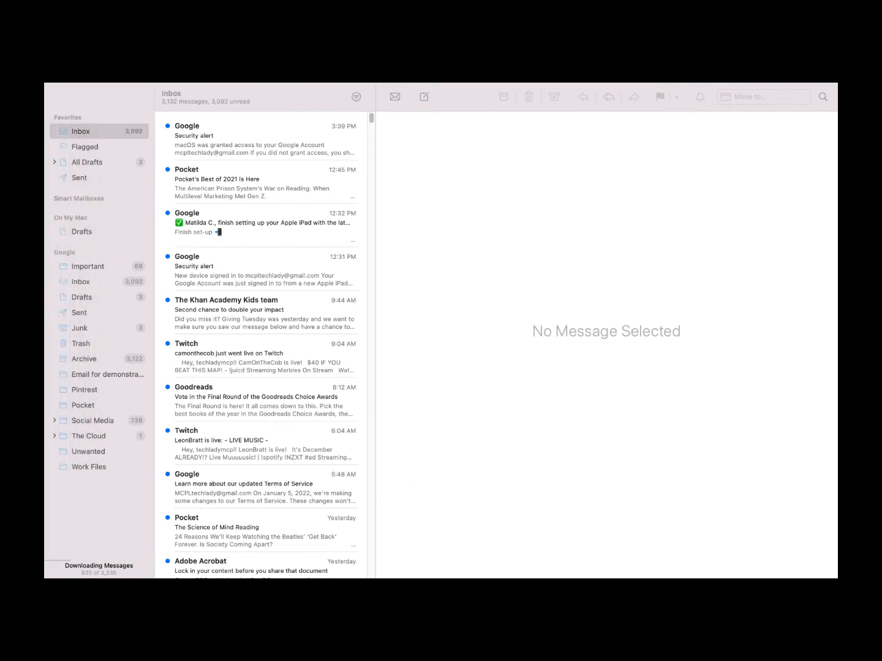
click(135, 132)
mouse_move(94, 84)
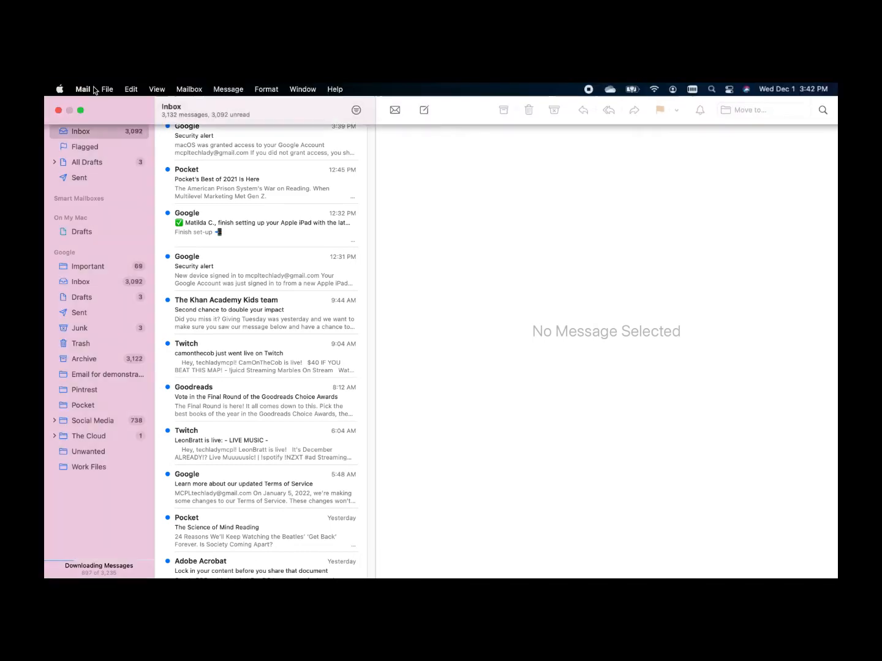
click(79, 109)
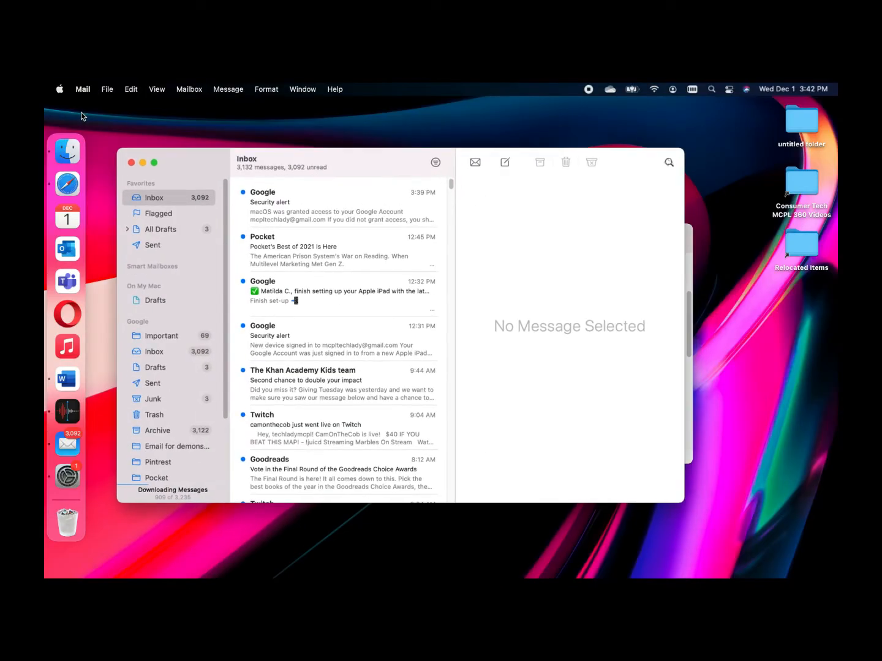
Open Internet Accounts and review the iCloud and Google accounts' enabled services
drag(44, 84, 344, 206)
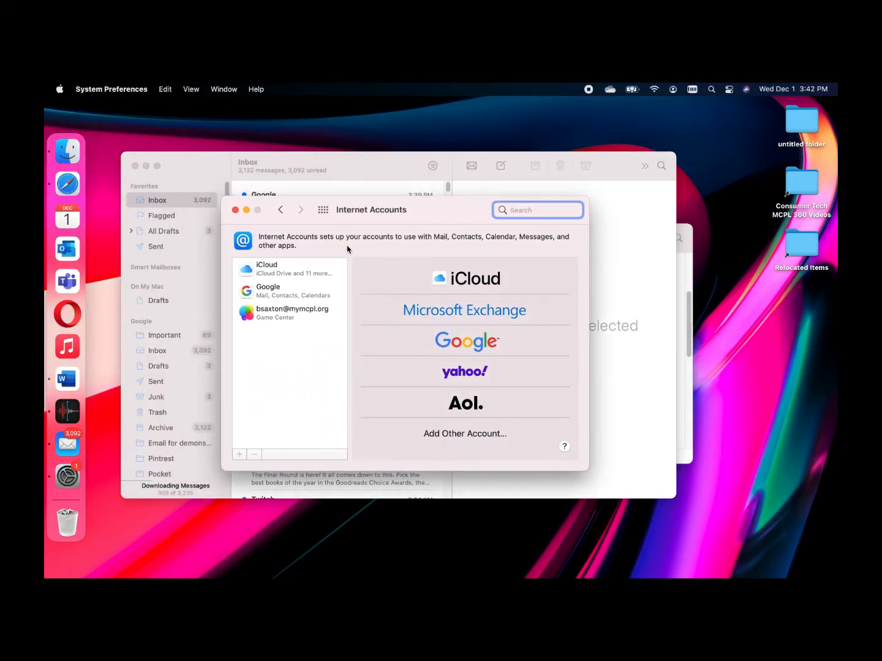
click(323, 210)
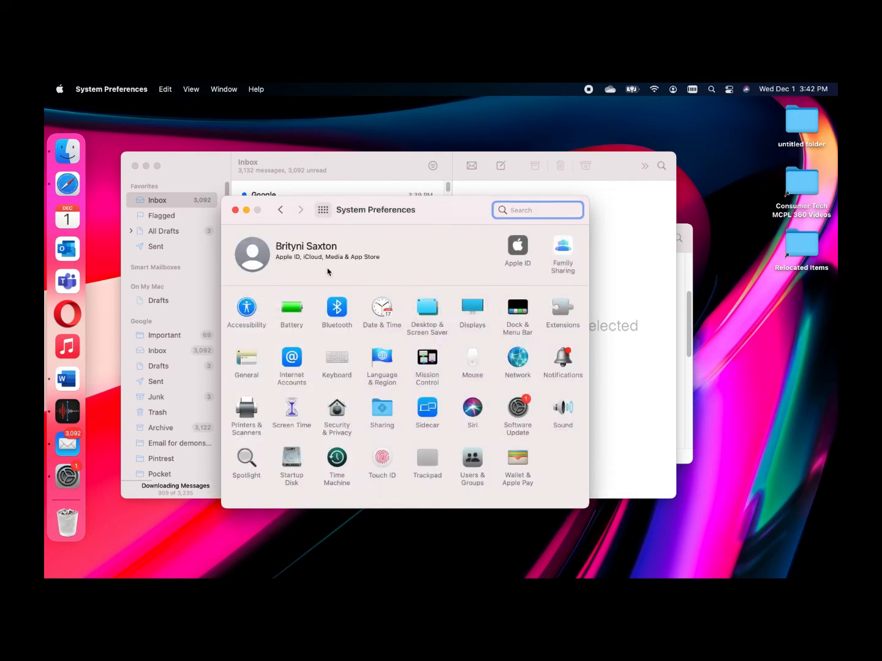
click(296, 361)
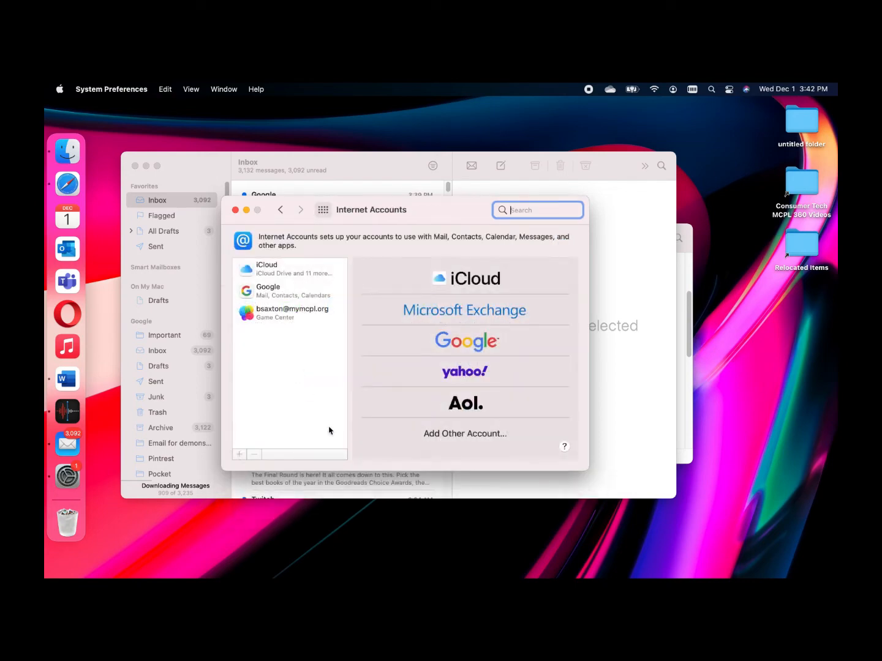
click(288, 272)
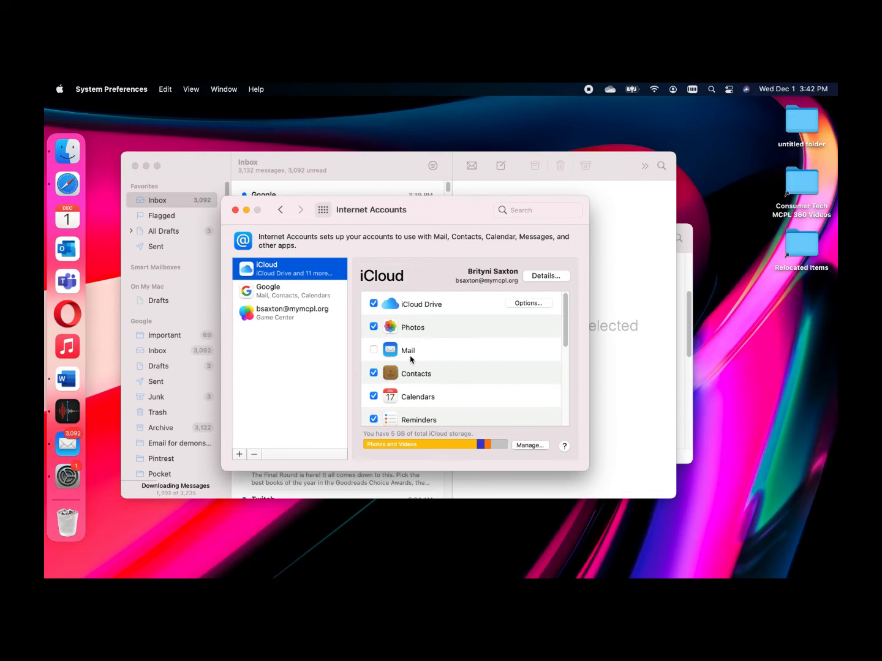
click(300, 295)
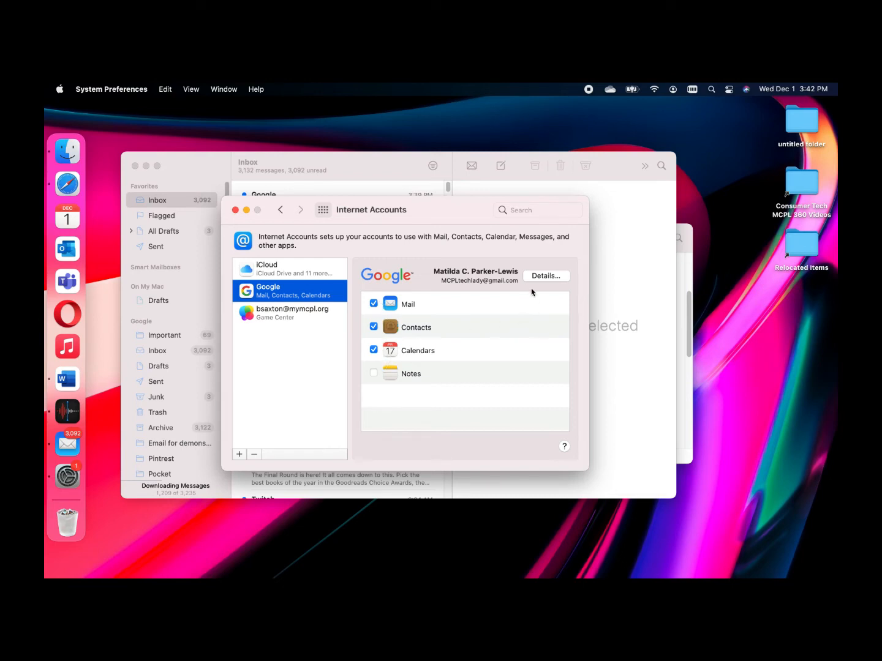
click(496, 284)
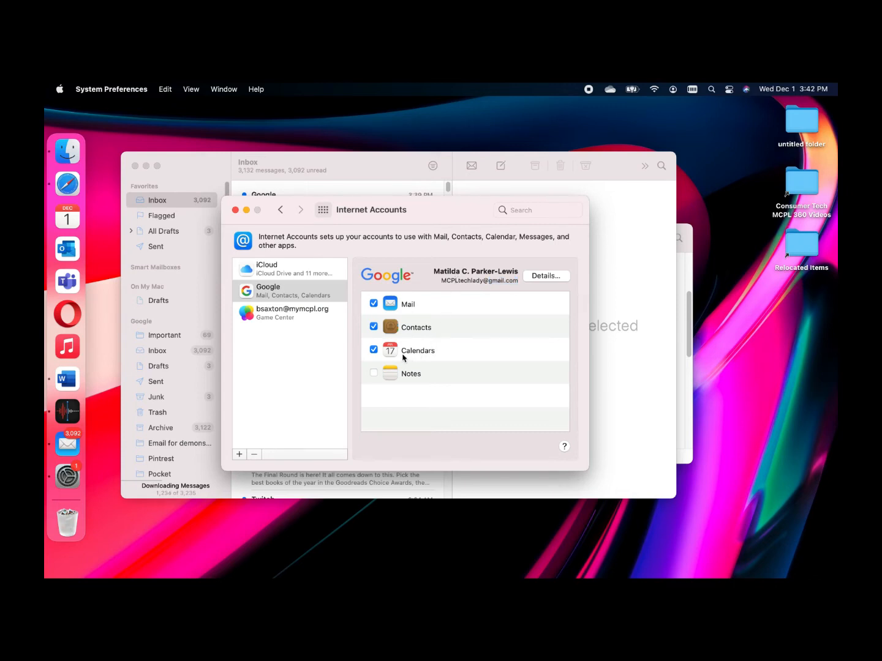
Add a Yahoo account in Internet Accounts and sign in with its email address and password
click(239, 456)
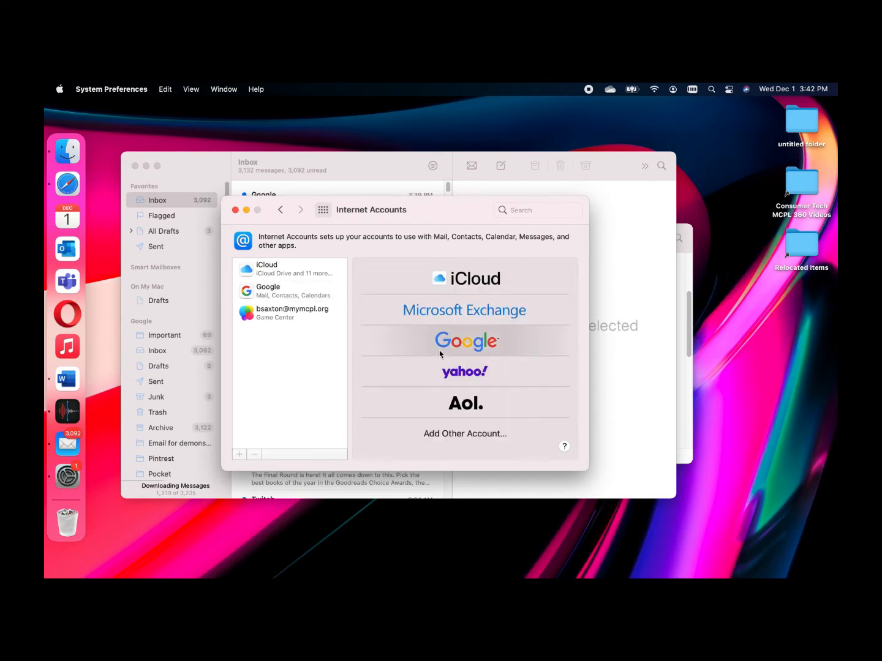
click(517, 368)
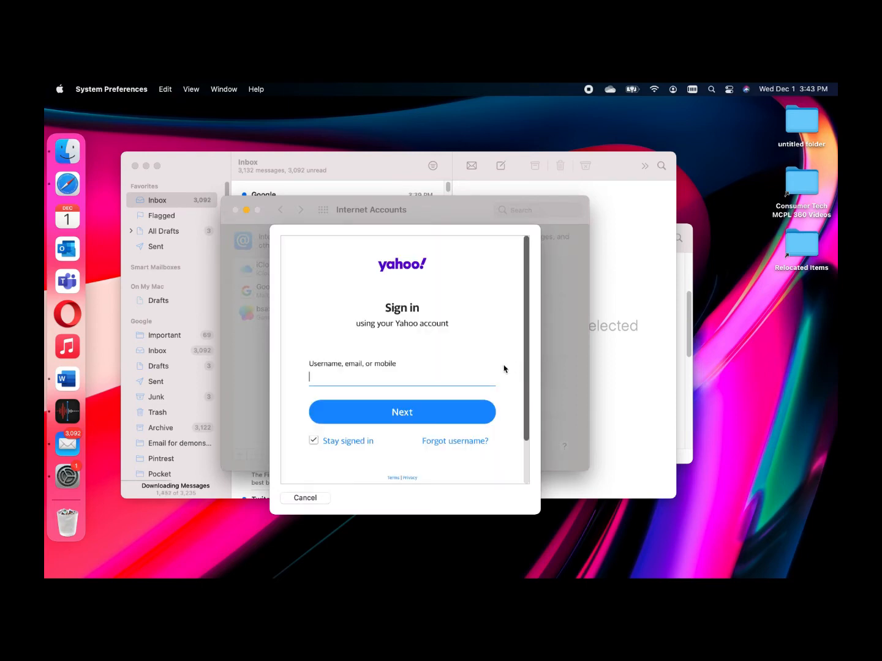
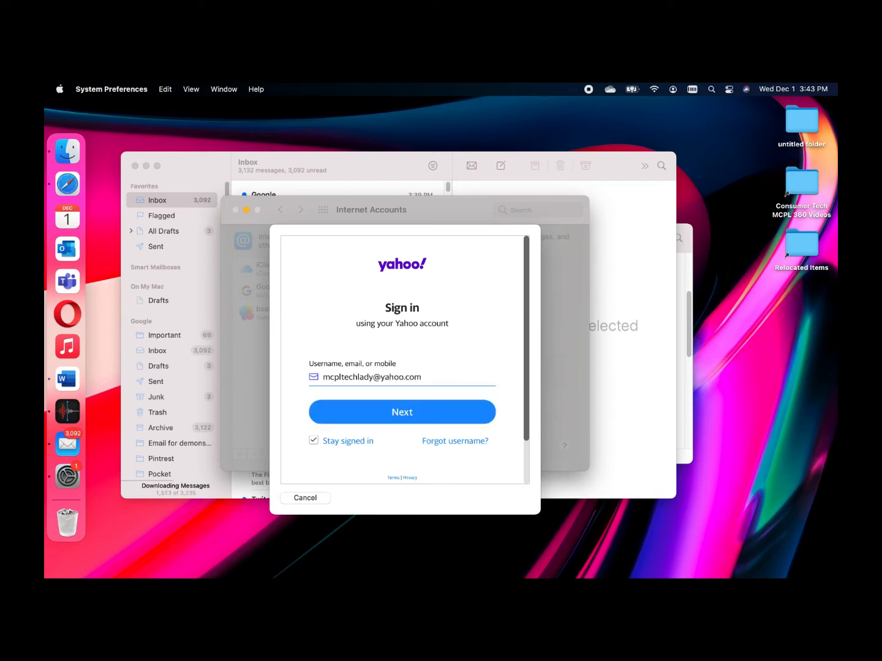
key(Return)
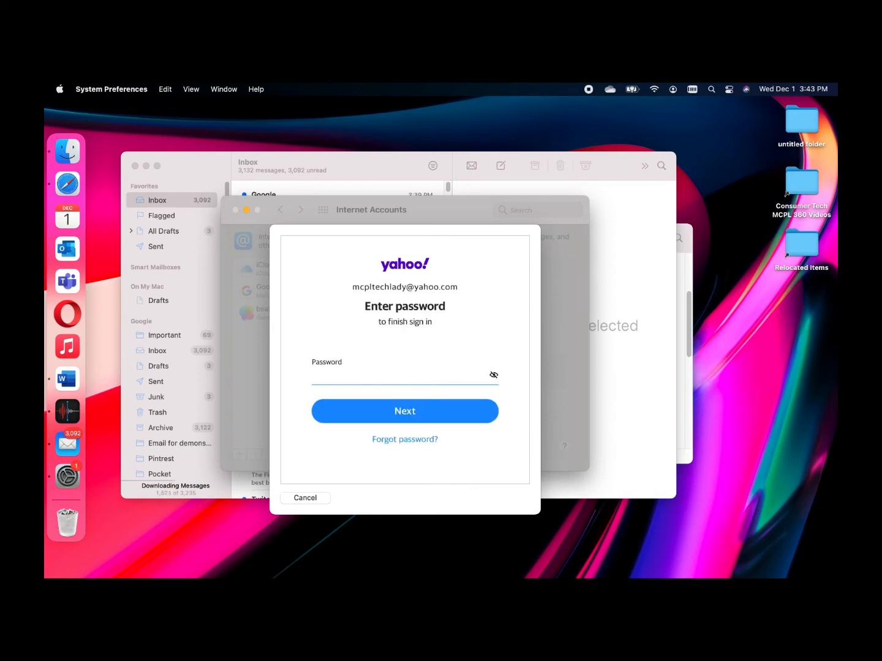
text(••••••••)
key(Return)
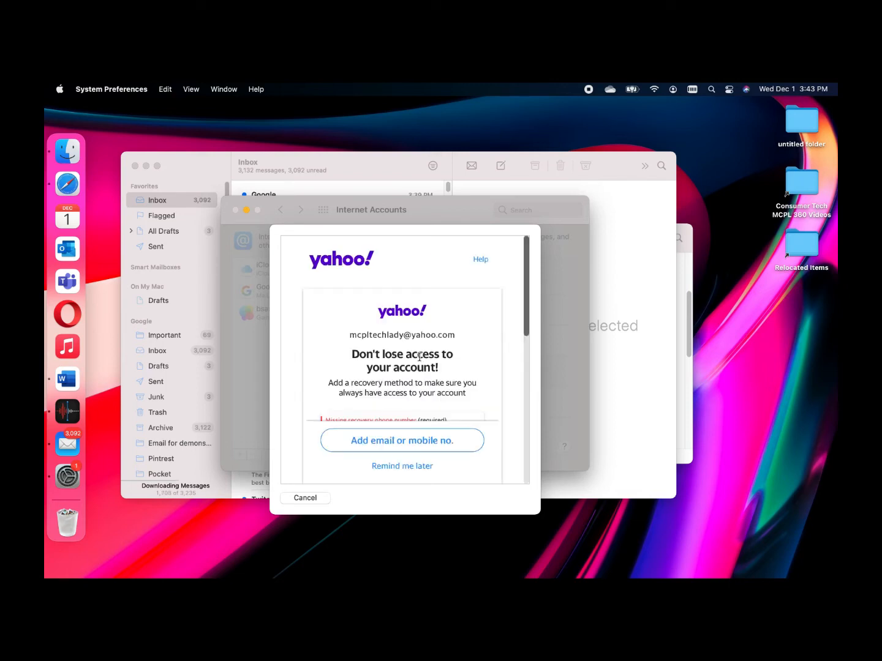
scroll(419, 356, down, 5)
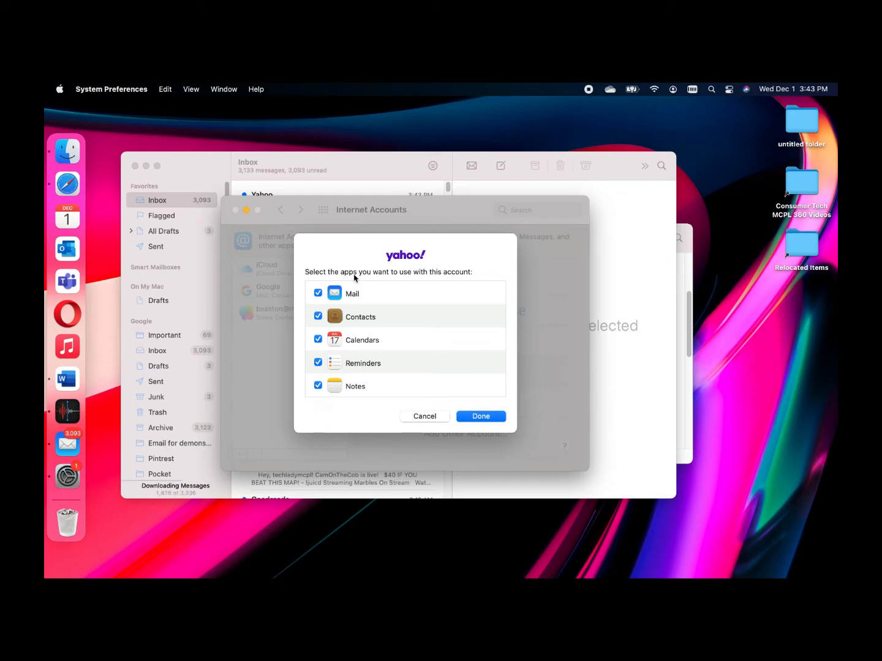
Untick Contacts, Calendars, Reminders and Notes so Yahoo syncs Mail only, then finish
click(318, 316)
click(318, 339)
click(318, 362)
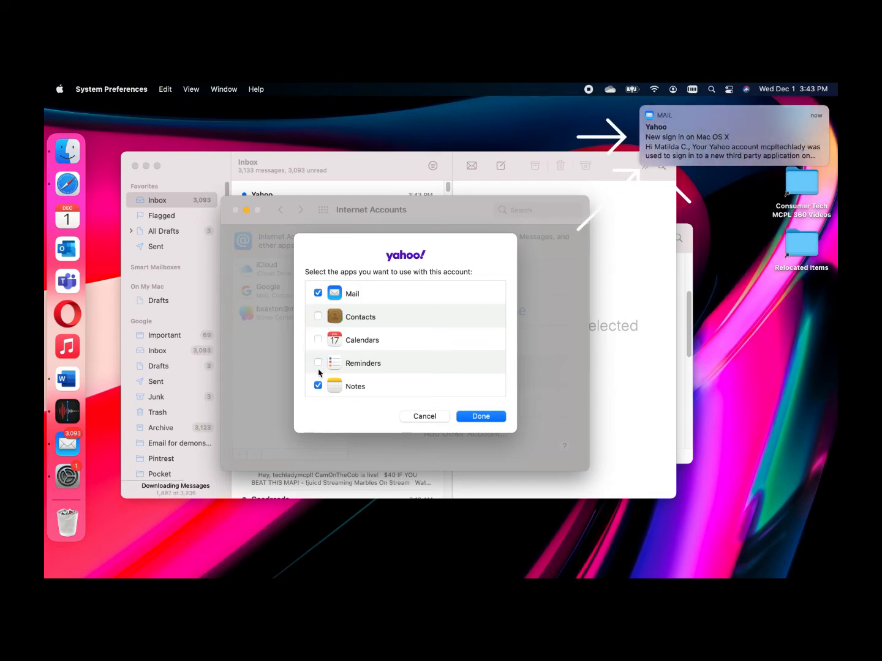
click(318, 385)
mouse_move(684, 150)
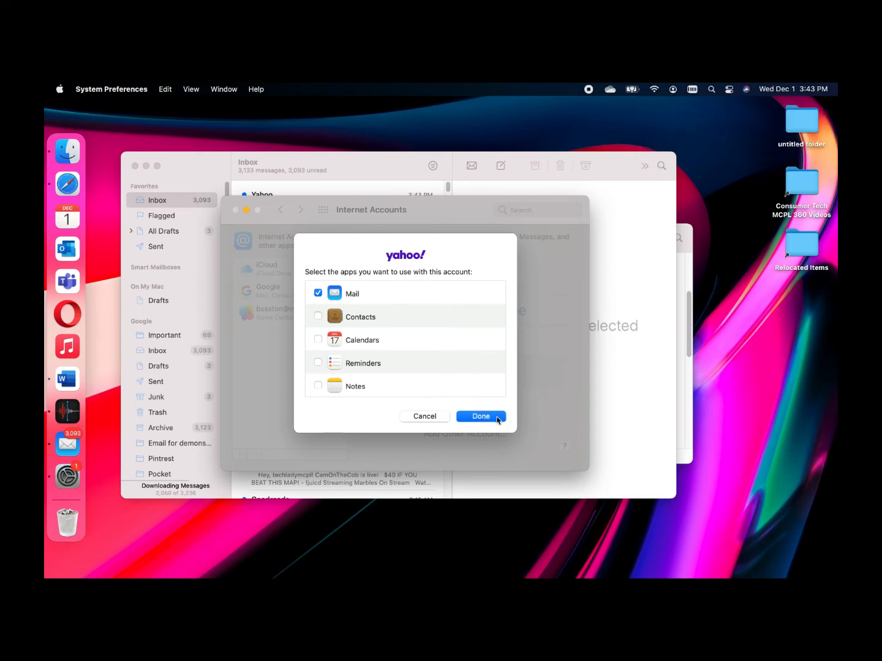
click(497, 419)
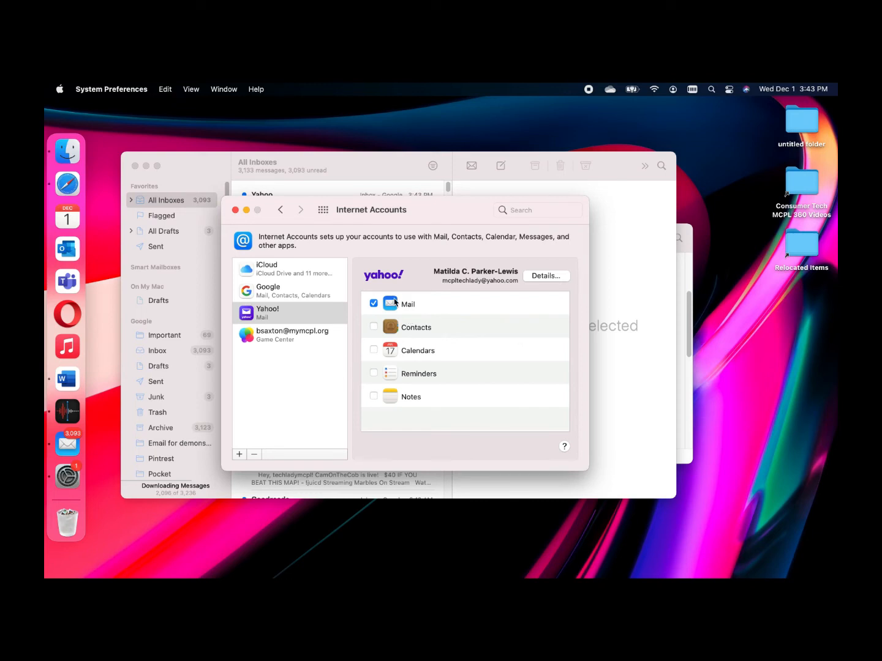
Toggle Yahoo Contacts syncing on and back off, and view the account details without changes
click(374, 328)
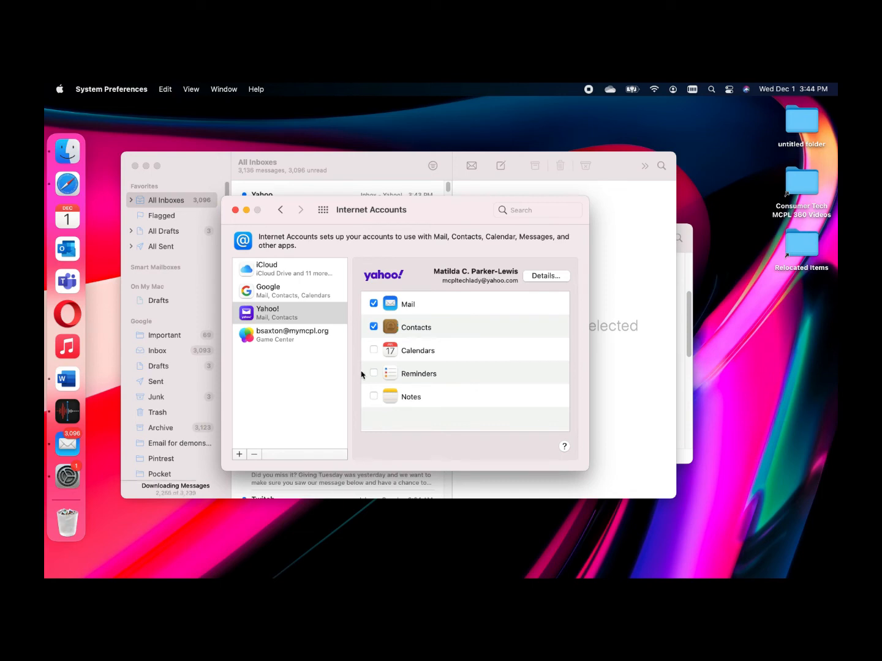
click(374, 327)
double_click(500, 280)
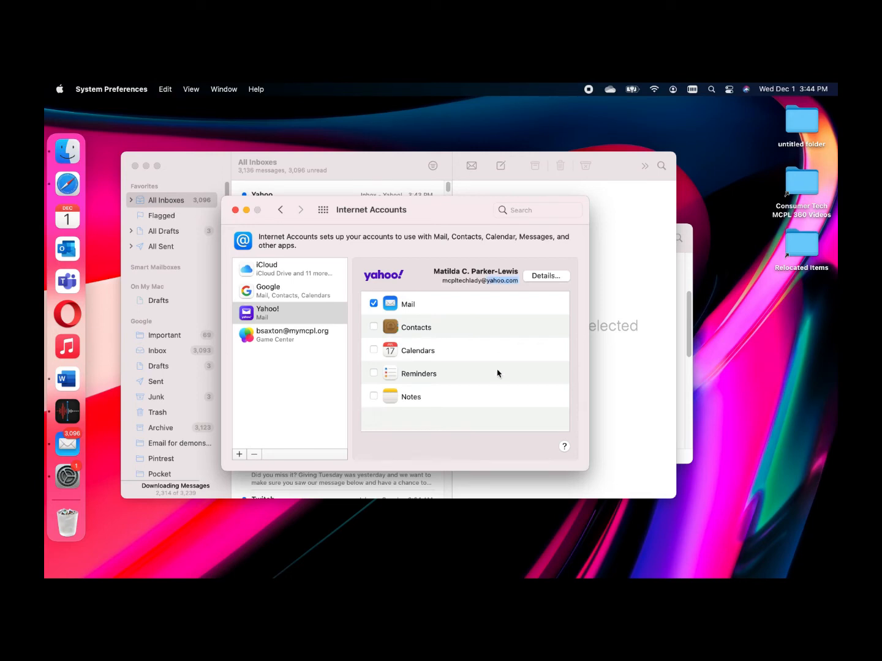
click(545, 276)
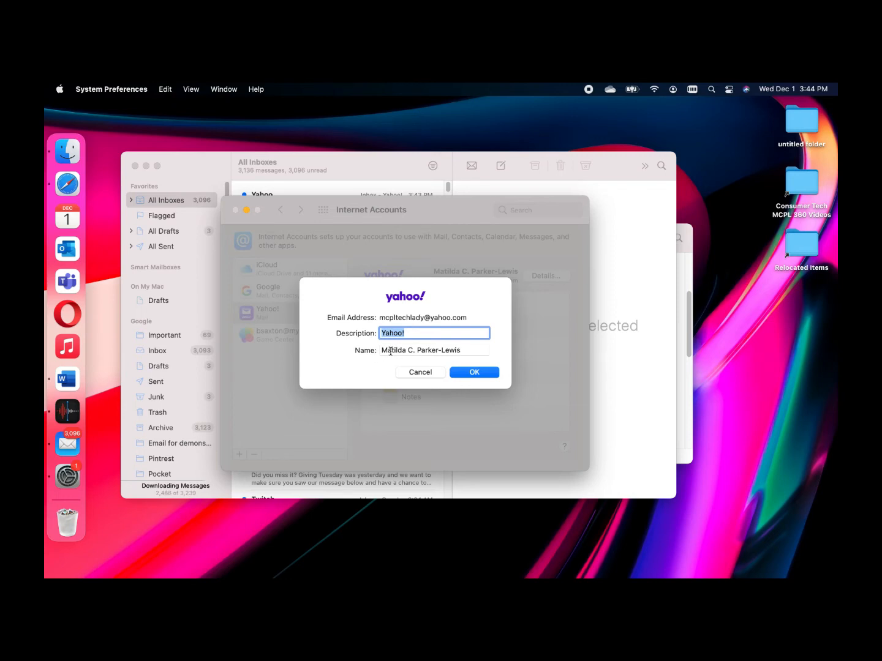
click(487, 375)
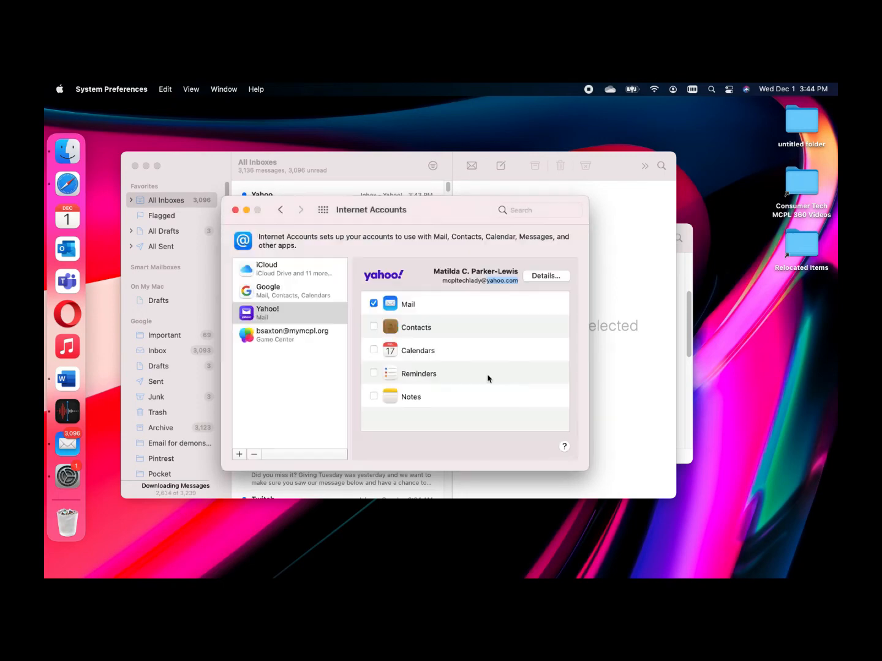
Look at the Google and Yahoo! account settings, then close Internet Accounts
click(282, 299)
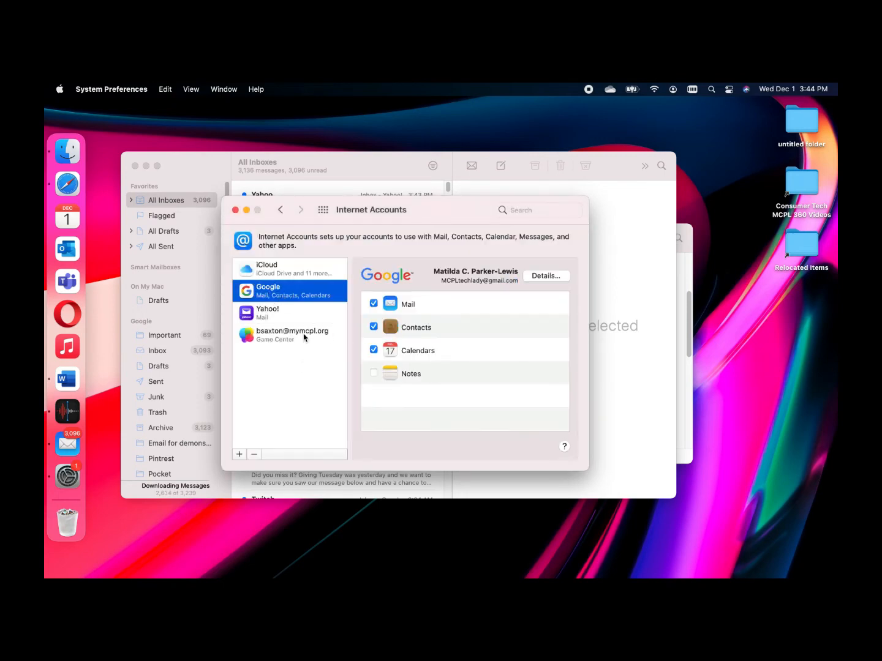
click(301, 313)
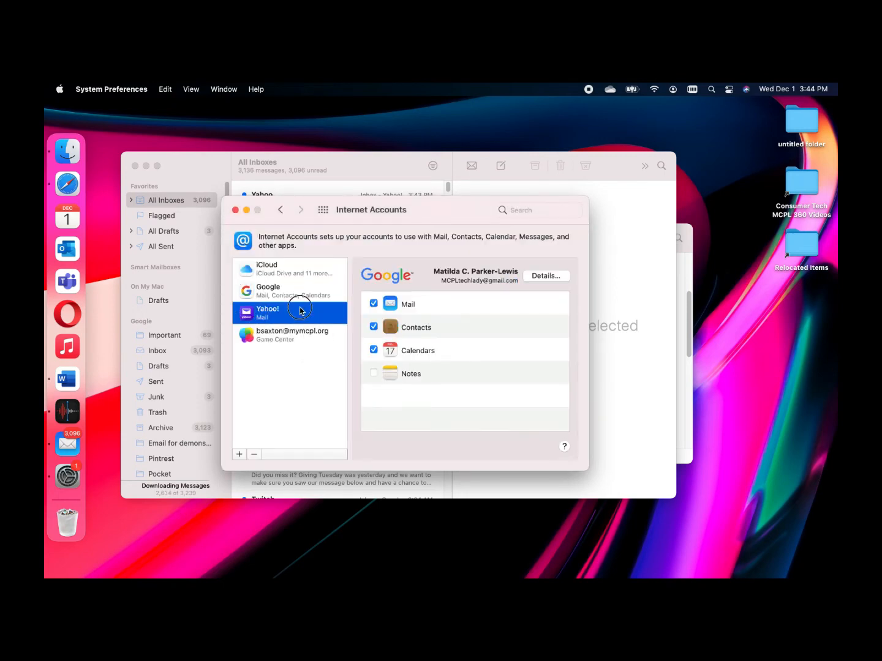
click(235, 210)
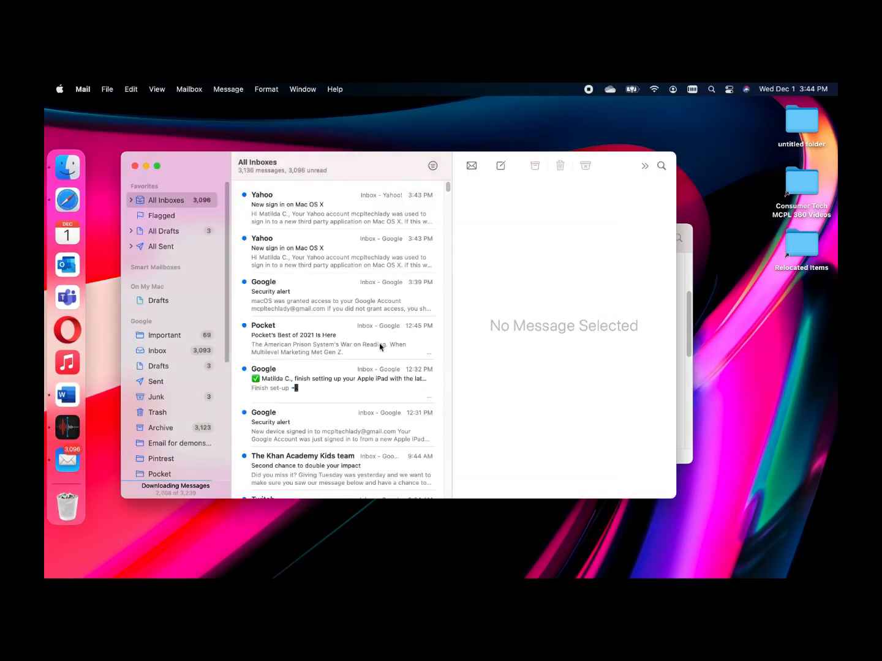
Make Mail full screen, collapse the On My Mac, Google and Yahoo! sections, and view the Yahoo! inbox
click(158, 166)
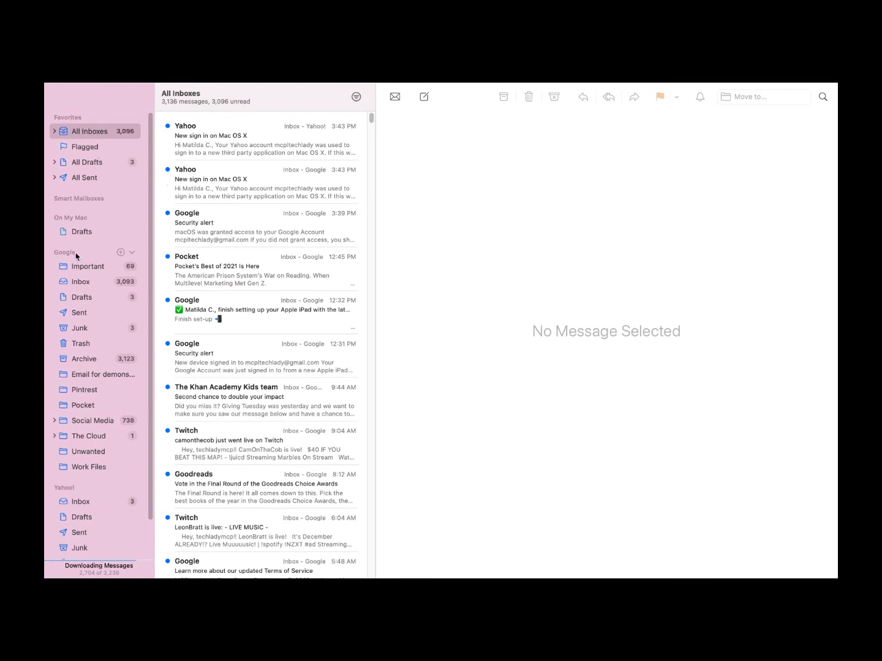
mouse_move(124, 201)
click(131, 220)
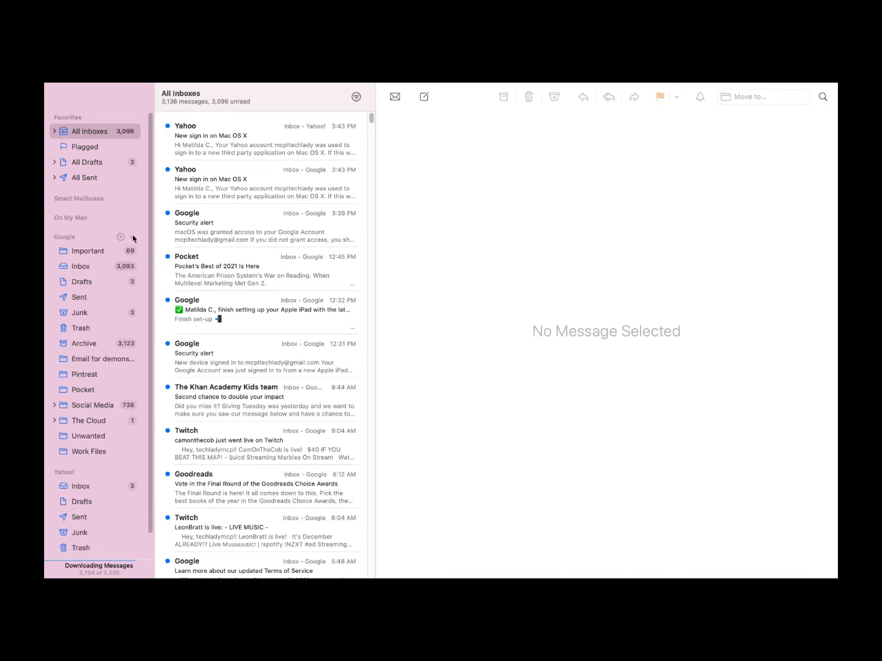
click(132, 237)
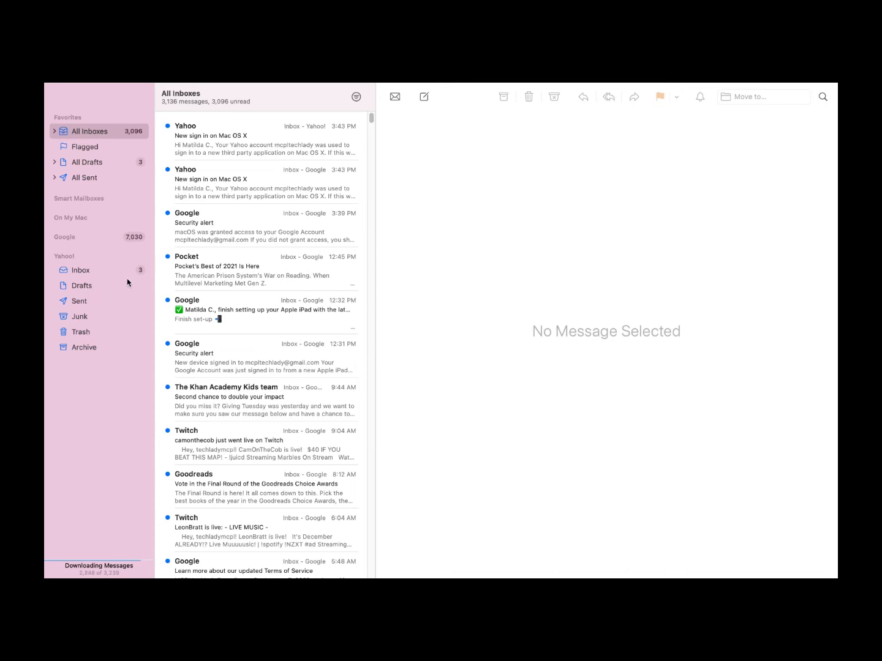
click(140, 256)
click(140, 257)
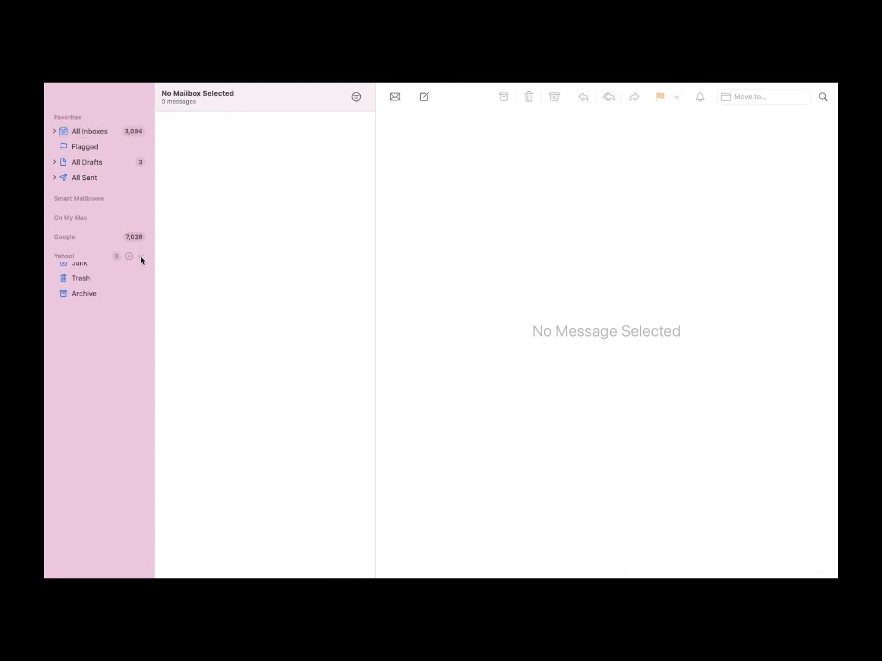
click(118, 273)
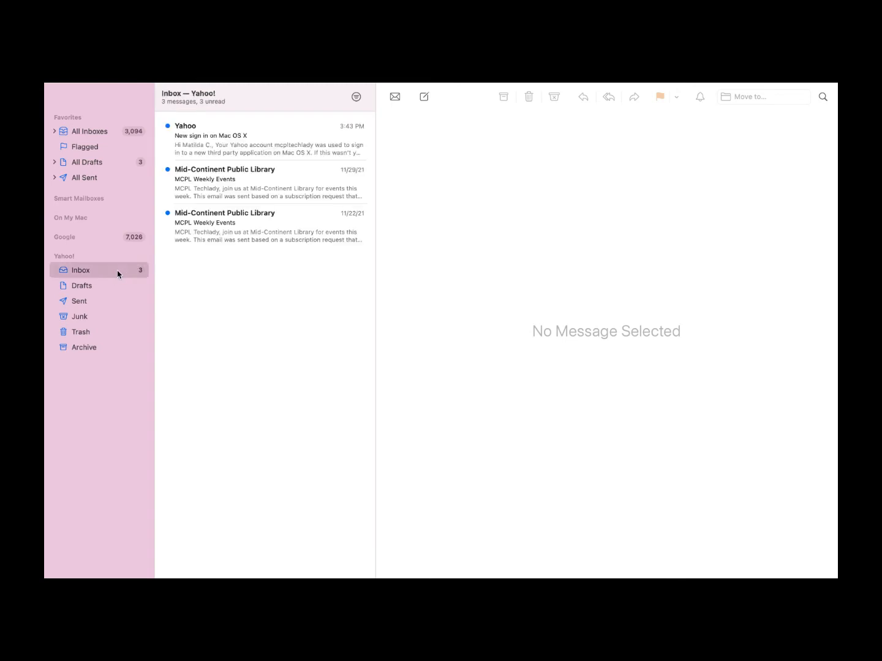
click(140, 257)
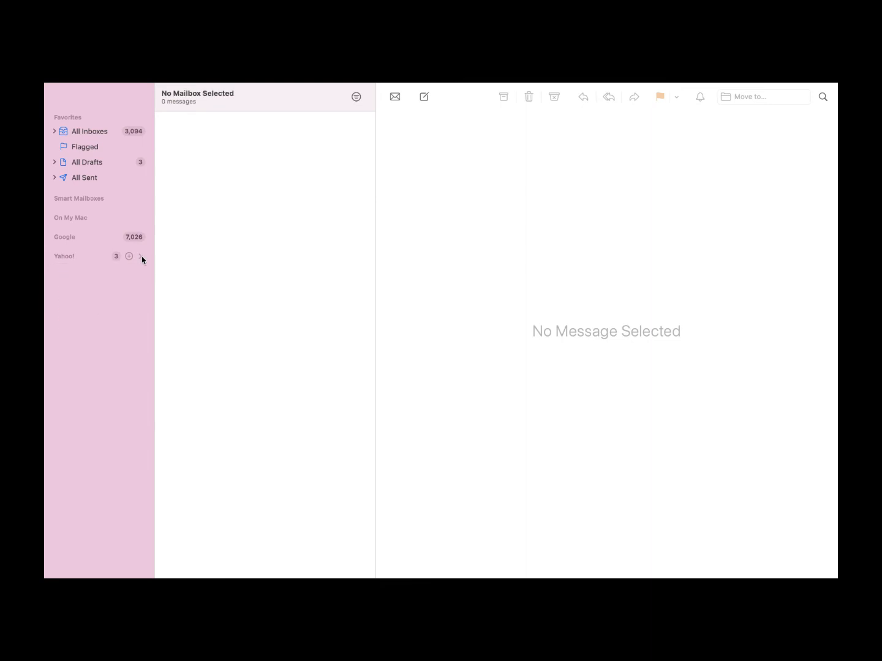
List the per-account inboxes under All Inboxes and show only the Google inbox
click(54, 131)
click(54, 130)
click(88, 133)
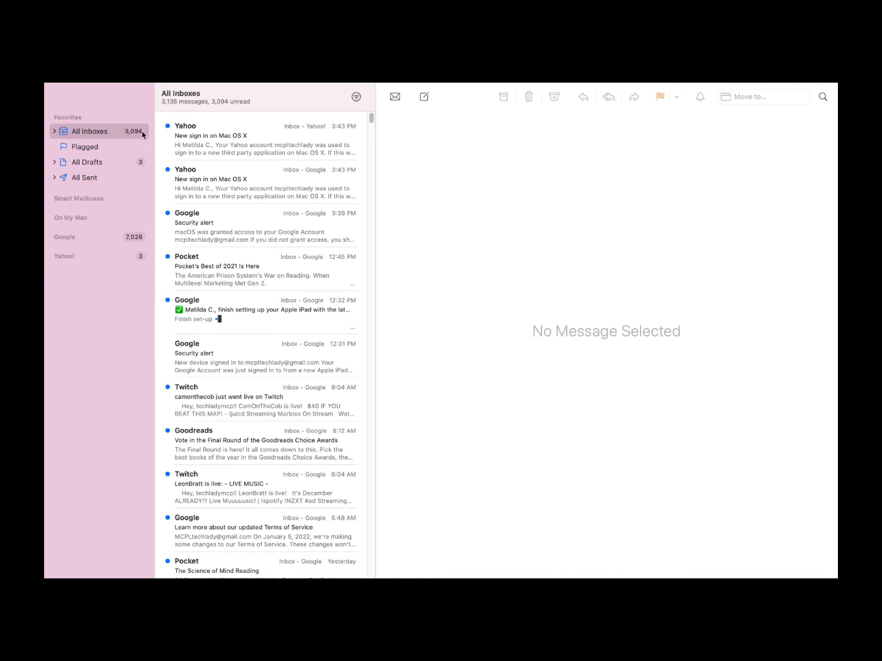
click(54, 131)
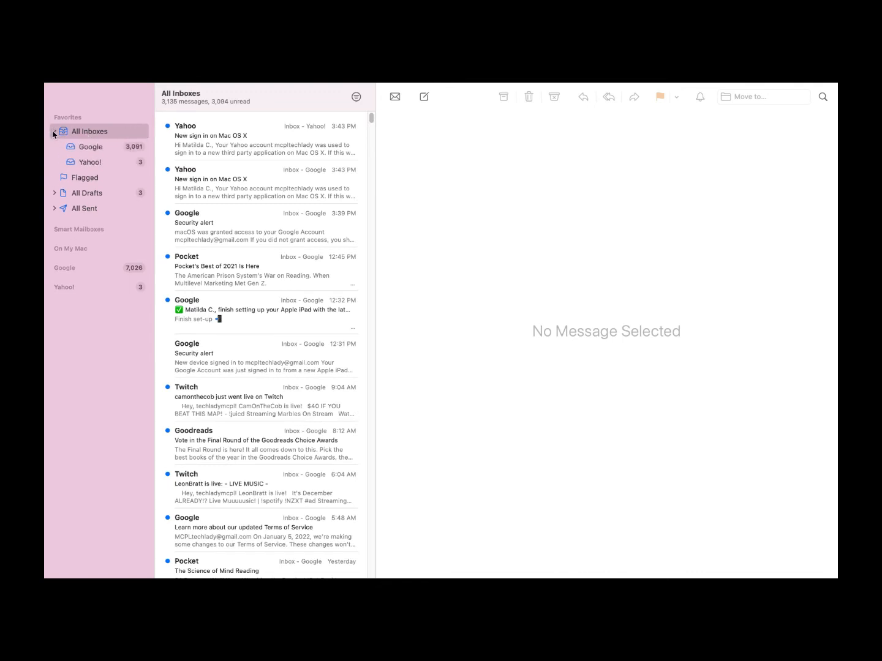
click(90, 147)
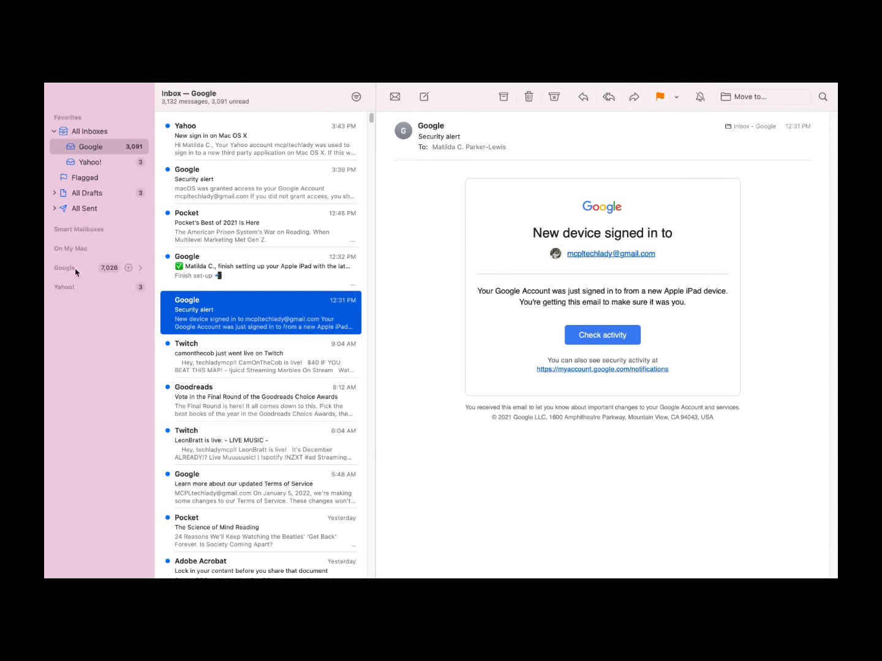
Expand the Google mailboxes and browse Archive, Pintrest and the two school mailboxes
click(140, 268)
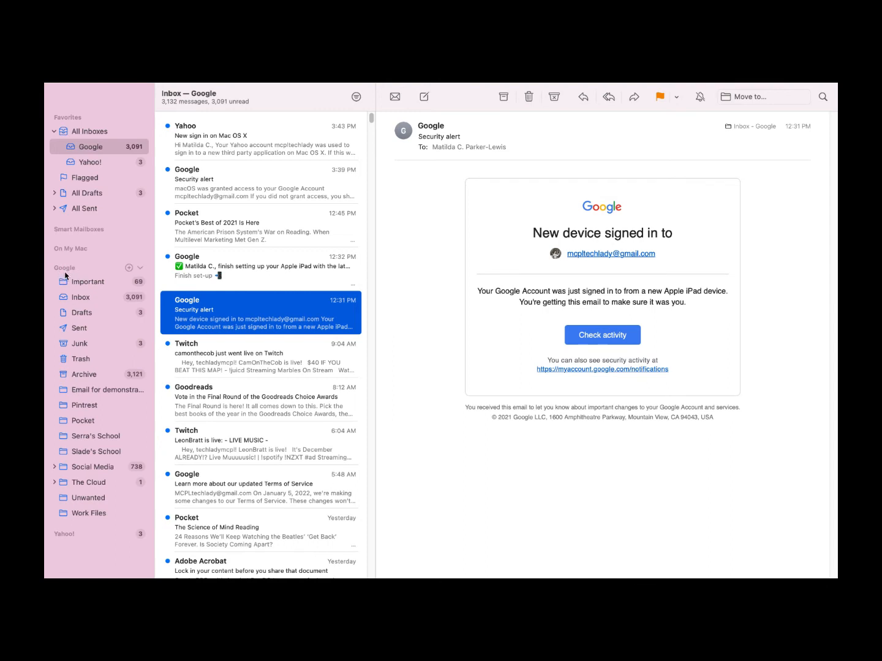
click(104, 378)
click(94, 409)
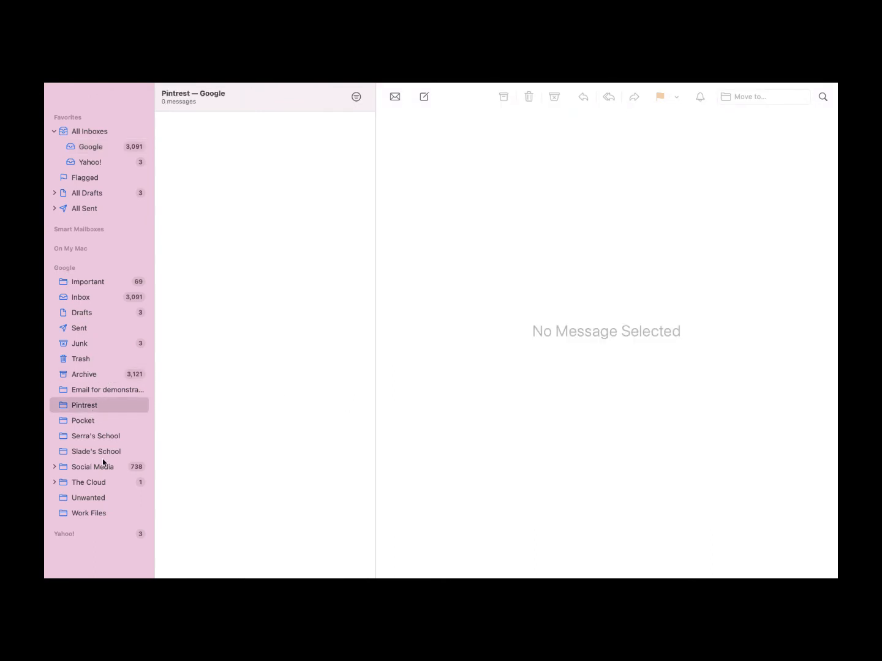
click(102, 452)
click(104, 437)
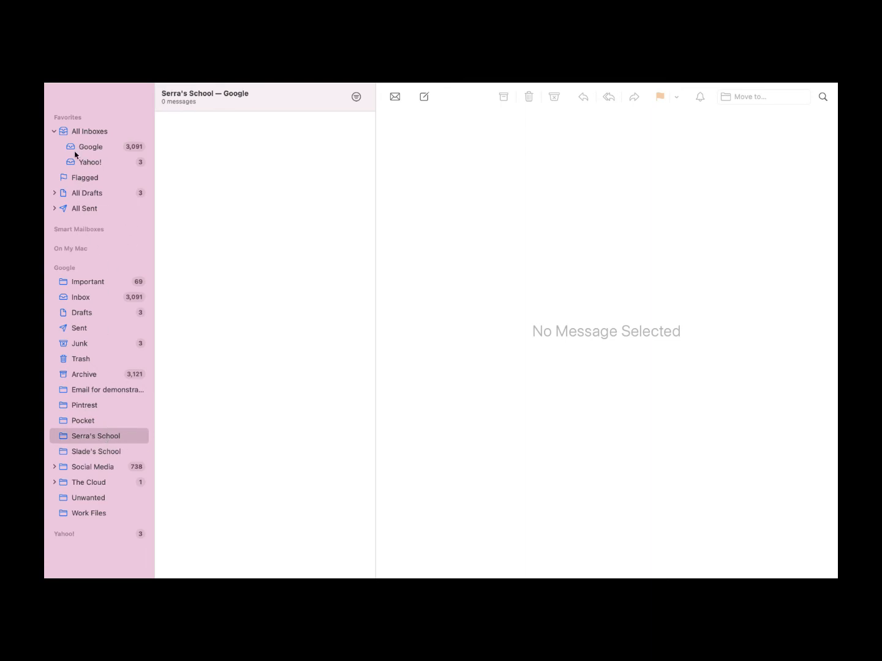
right_click(119, 435)
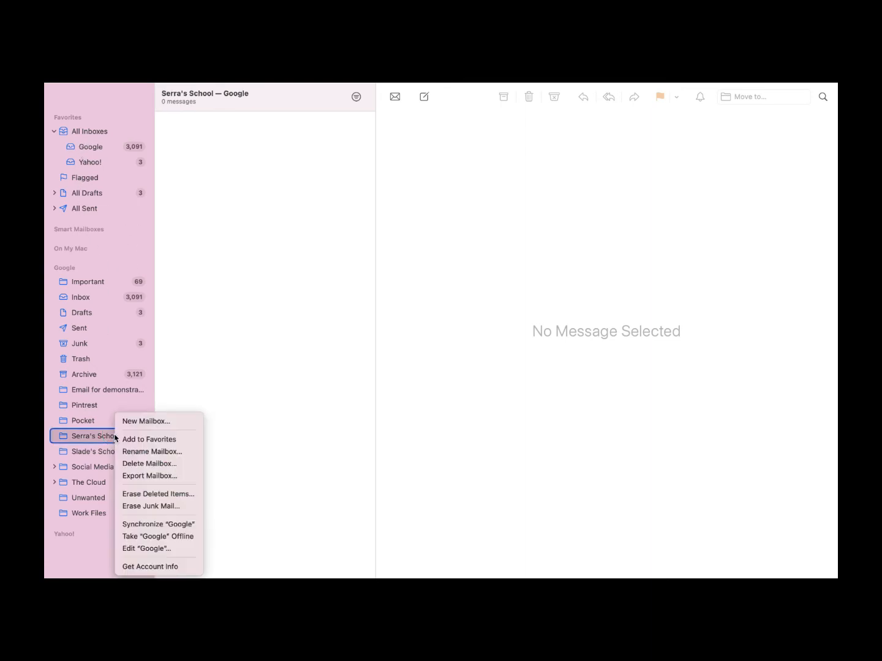
click(180, 377)
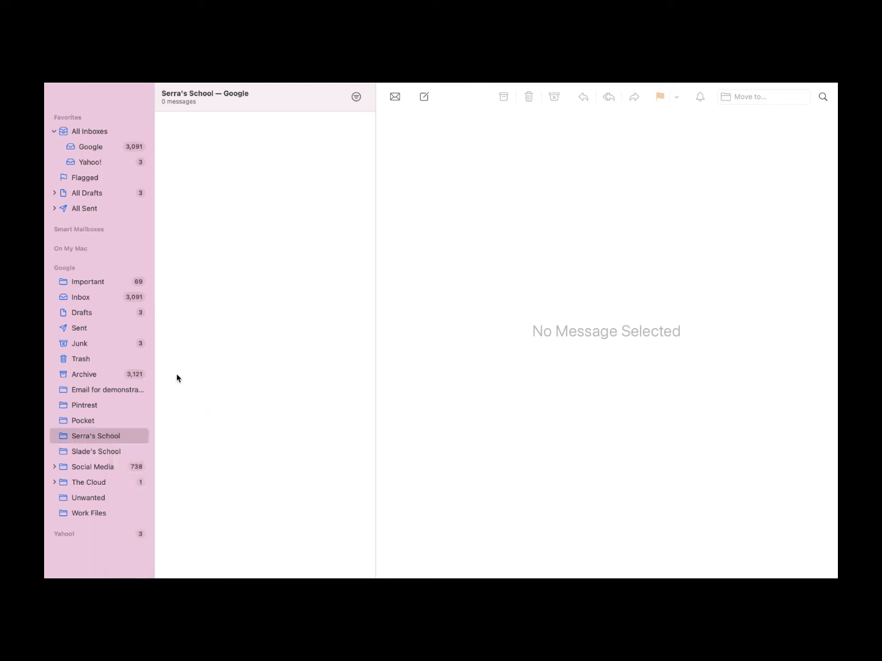
View Google's Account Info on the Quota Limits, Subscription List and Summary tabs, then close it
right_click(78, 302)
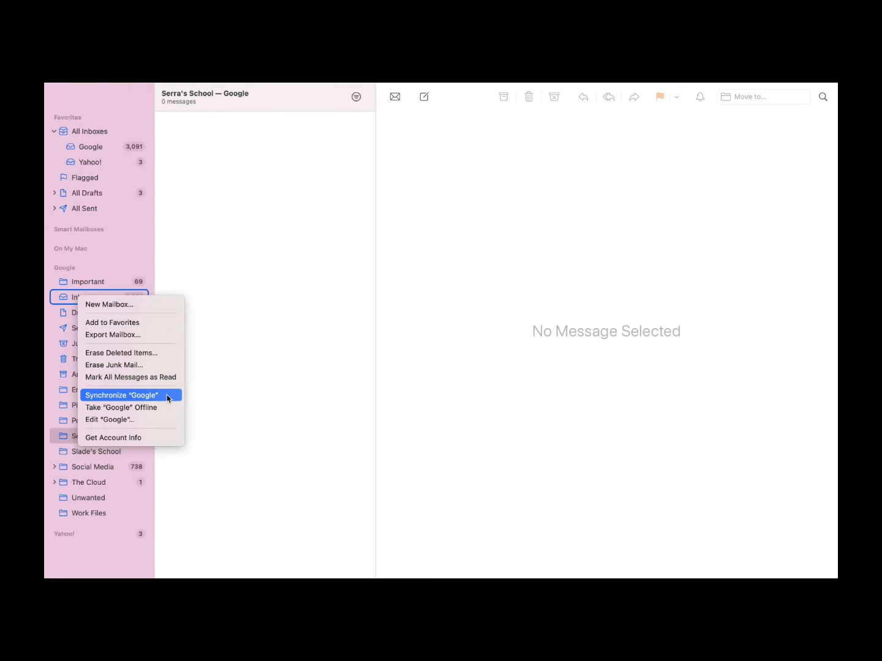
click(160, 440)
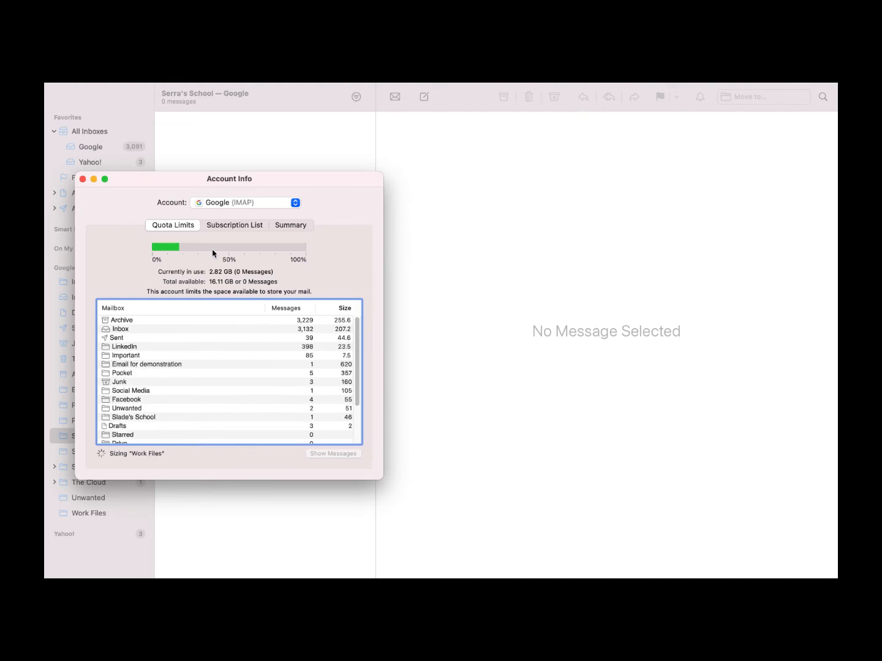
click(238, 227)
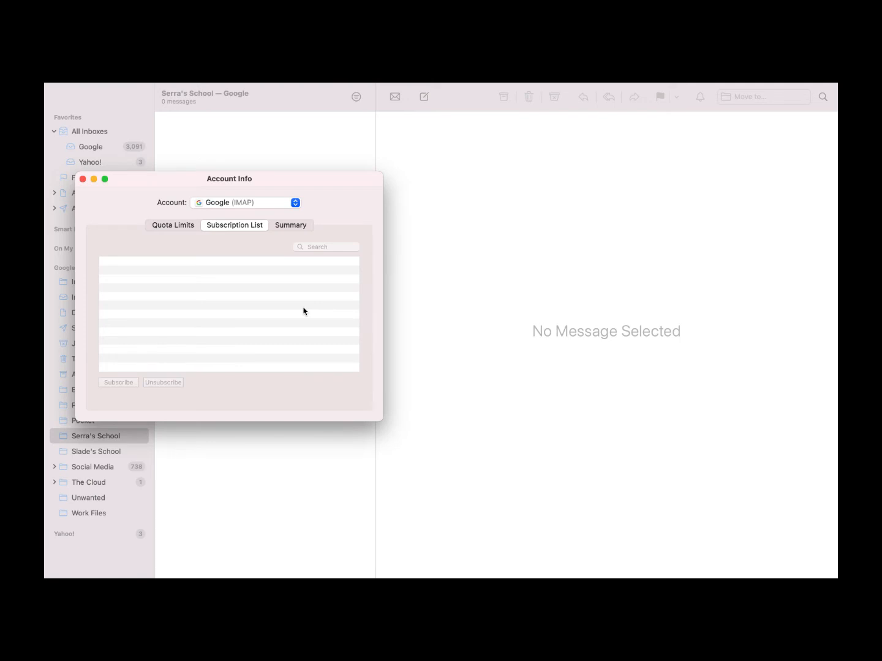
click(302, 228)
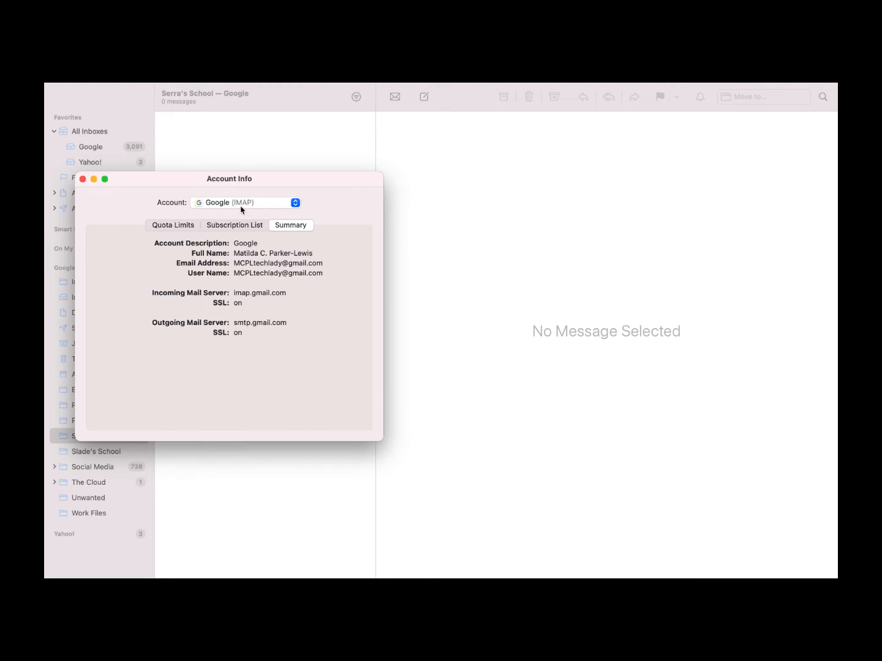
click(288, 203)
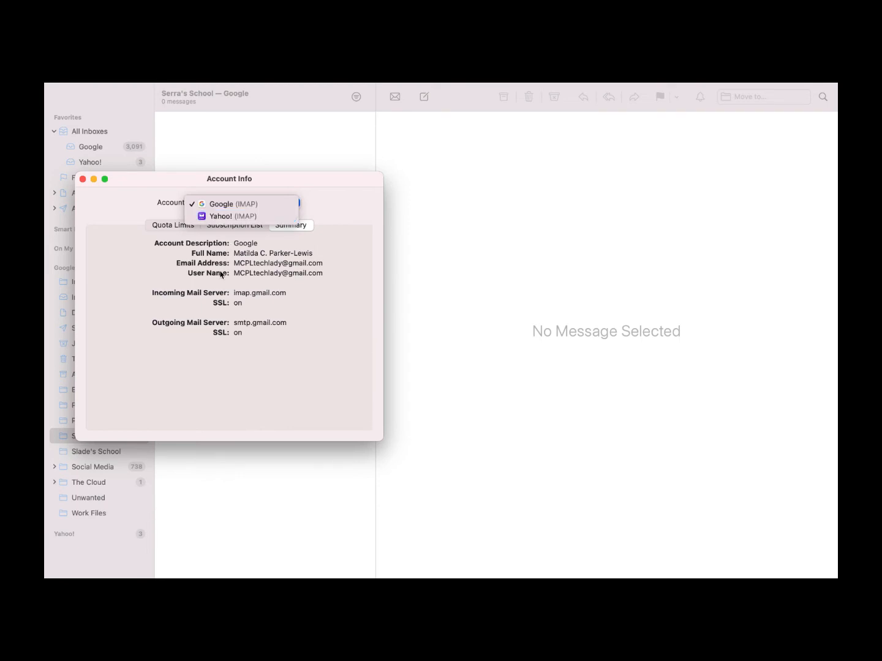
click(264, 286)
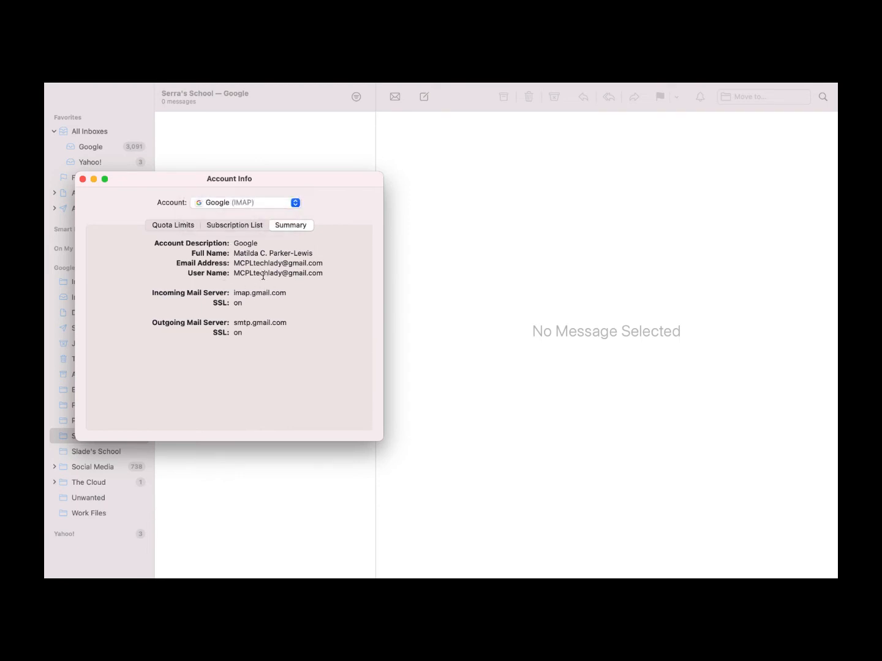
click(83, 179)
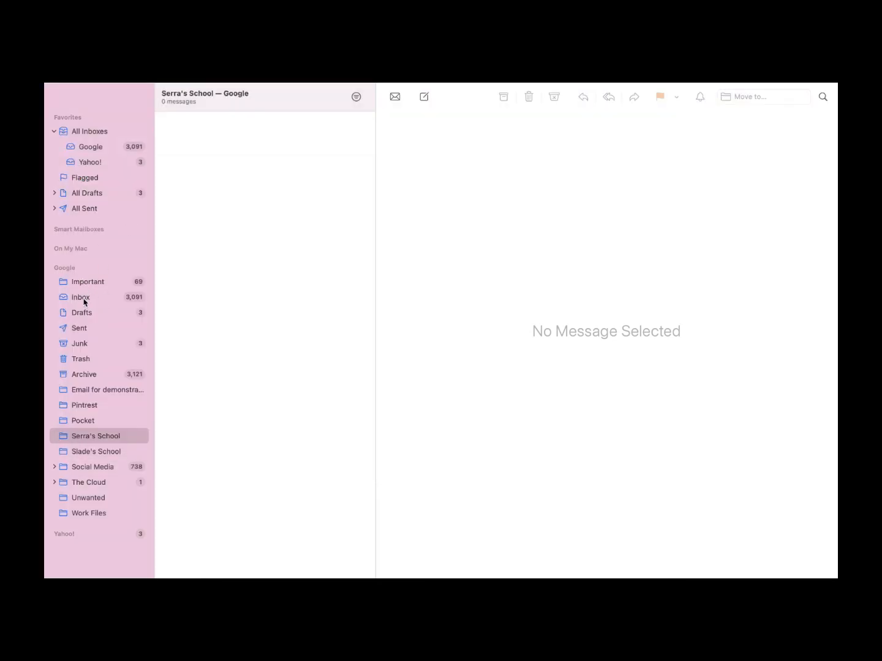
Collapse the Google mailboxes in the sidebar and expand the Yahoo! mailboxes
right_click(84, 299)
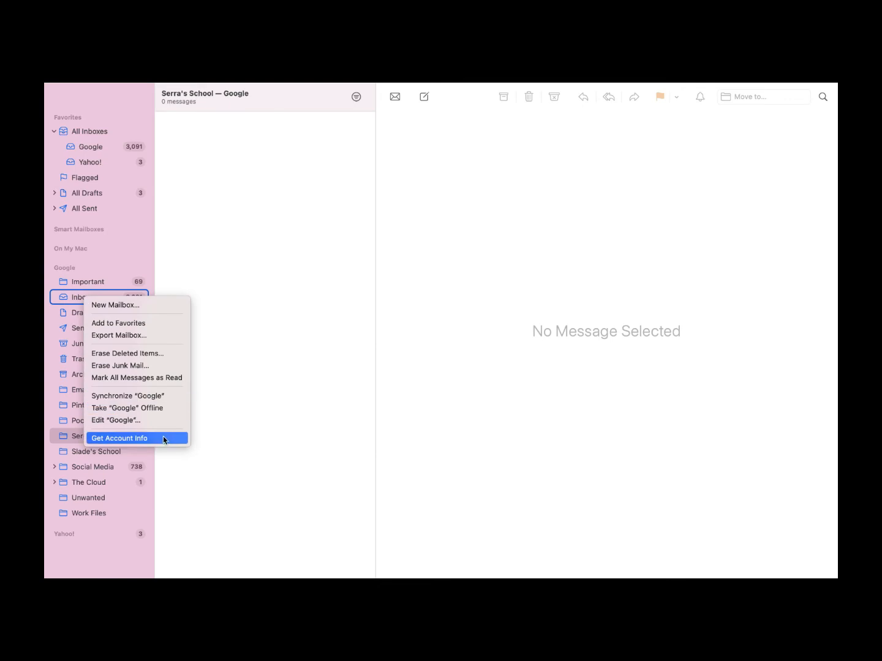
click(224, 273)
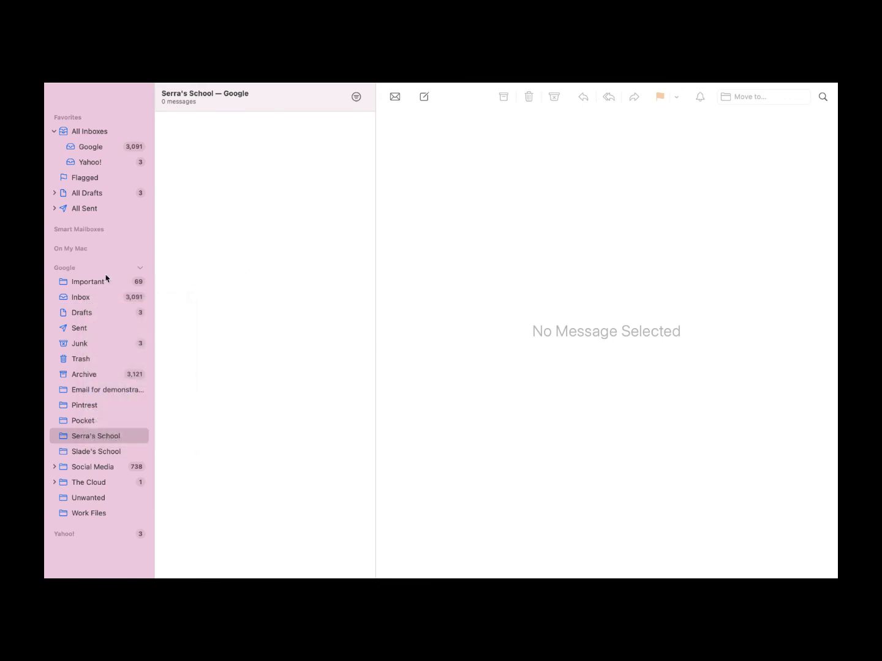
click(140, 270)
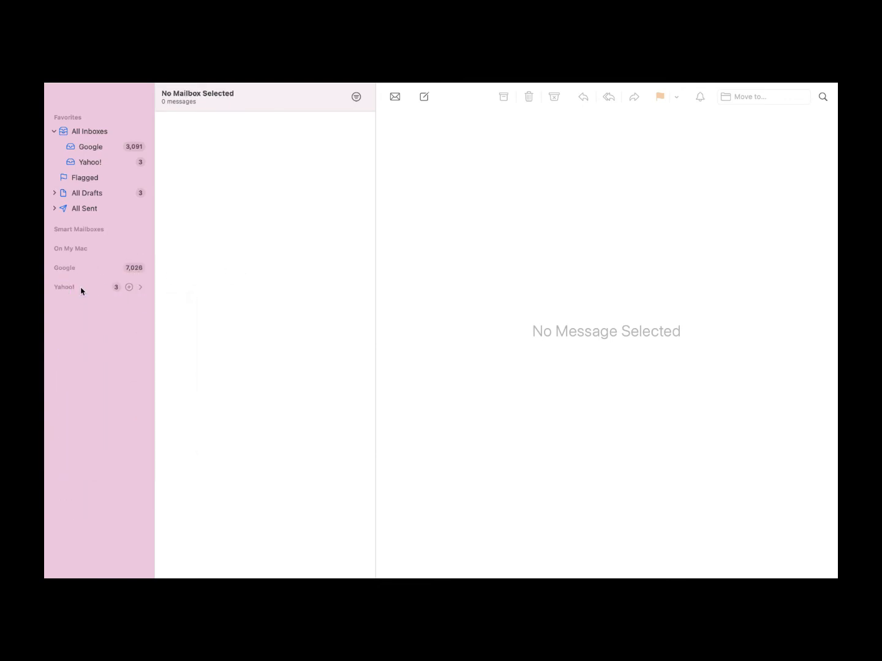
click(141, 289)
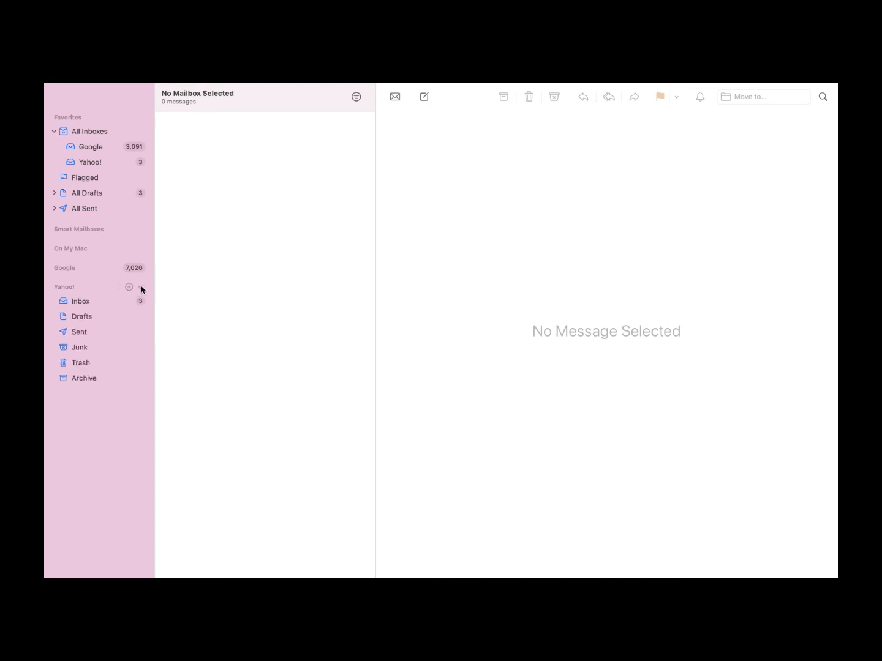
Open Yahoo!'s Account Info, view its quota, subscriptions and summary, then close it
right_click(93, 317)
click(151, 456)
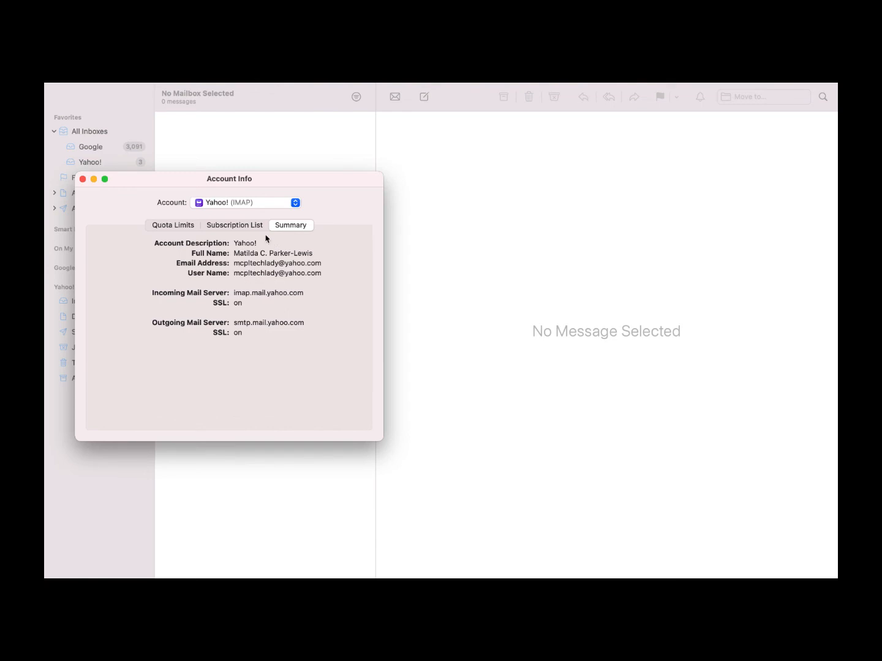
click(164, 228)
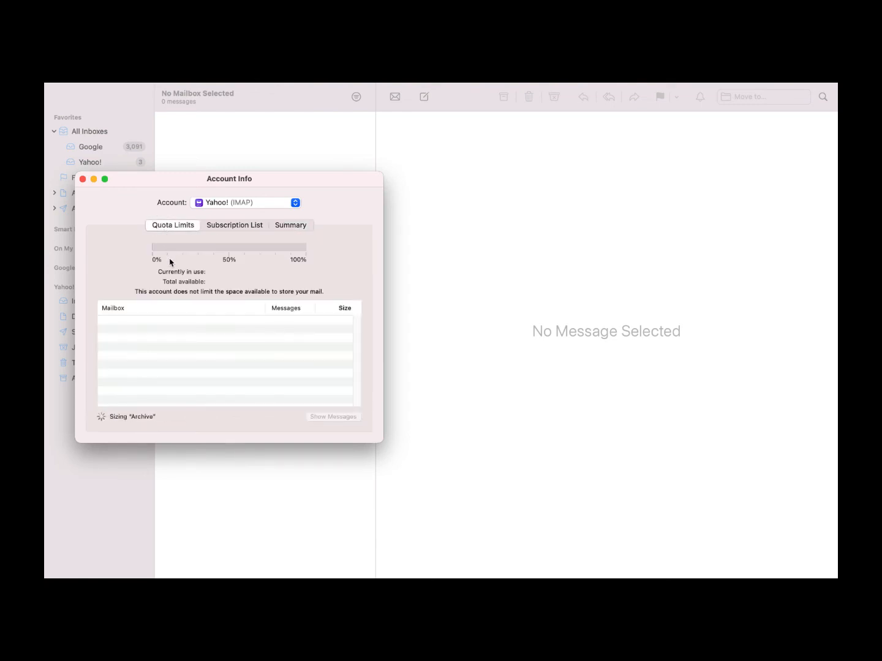
click(247, 225)
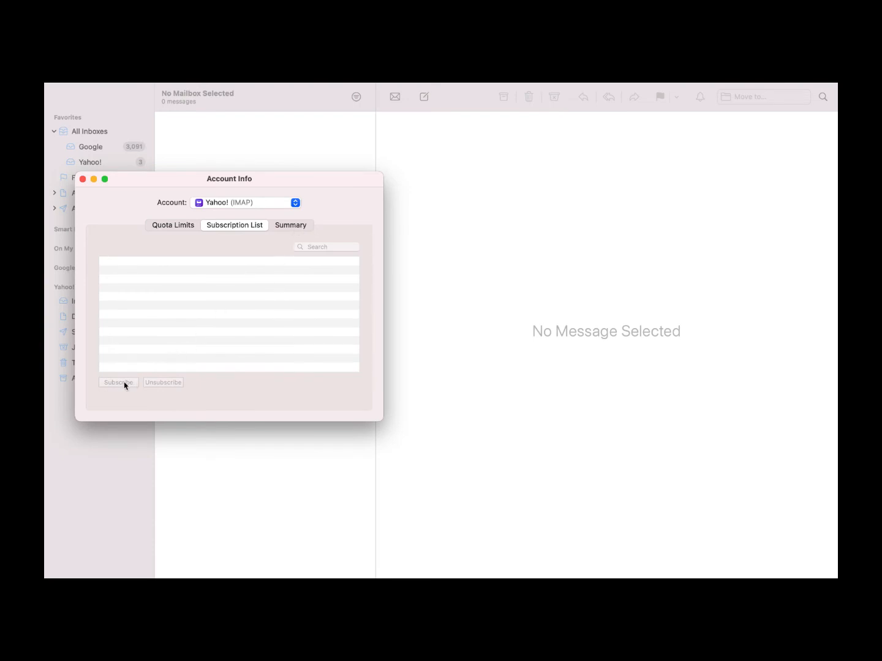
click(299, 228)
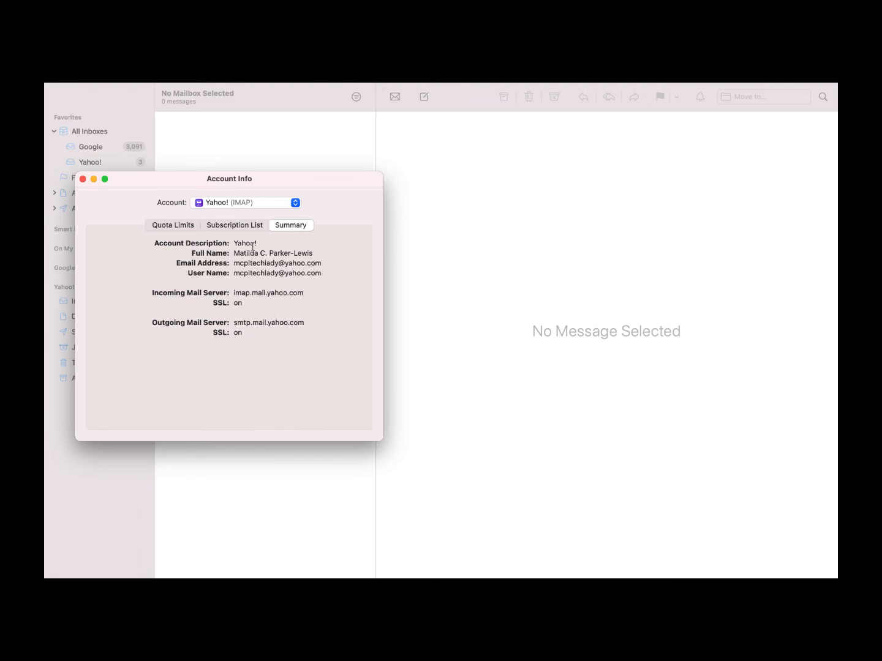
click(82, 179)
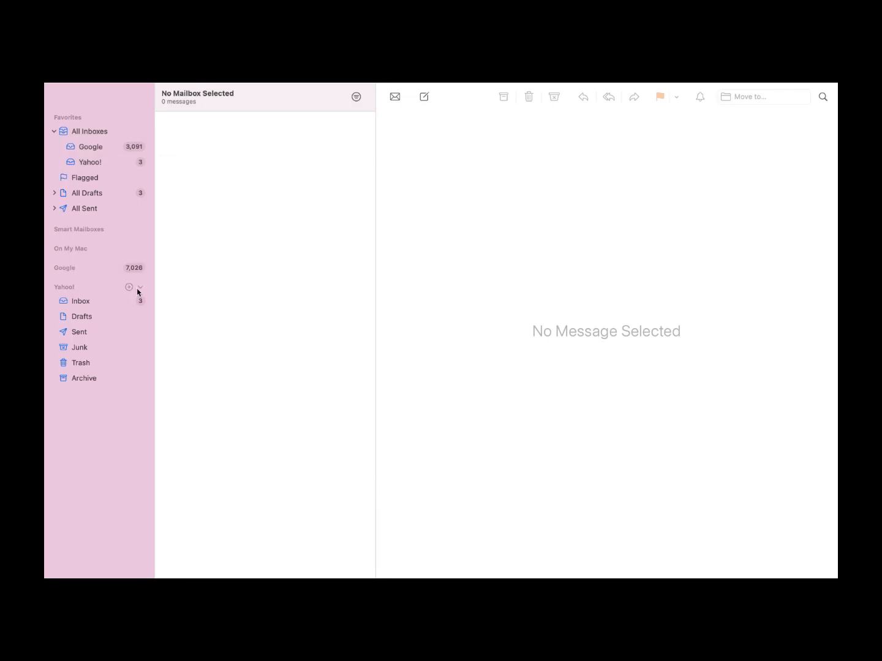
Collapse the Yahoo! mailboxes and choose Mail > Add Account…
click(140, 287)
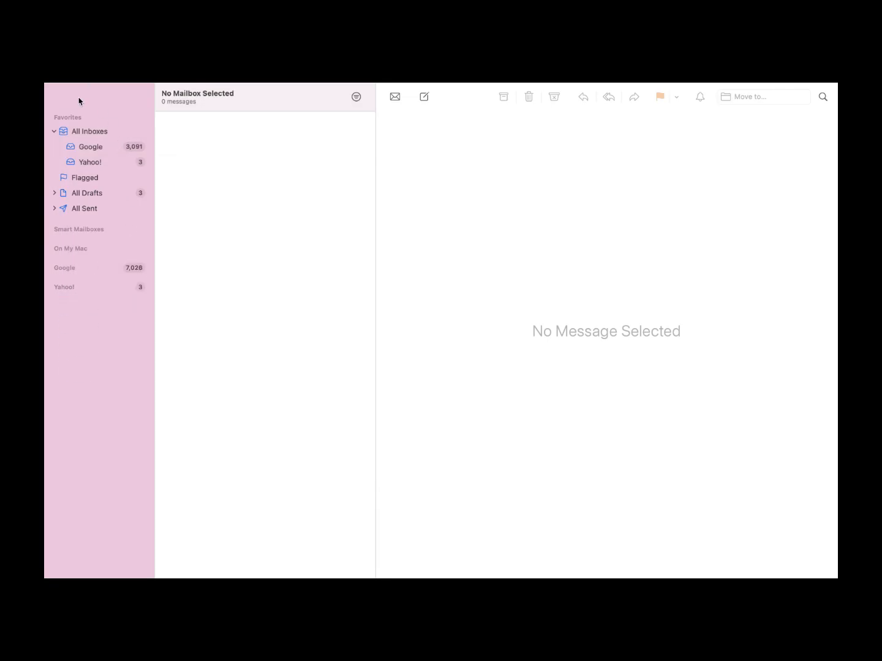
mouse_move(78, 84)
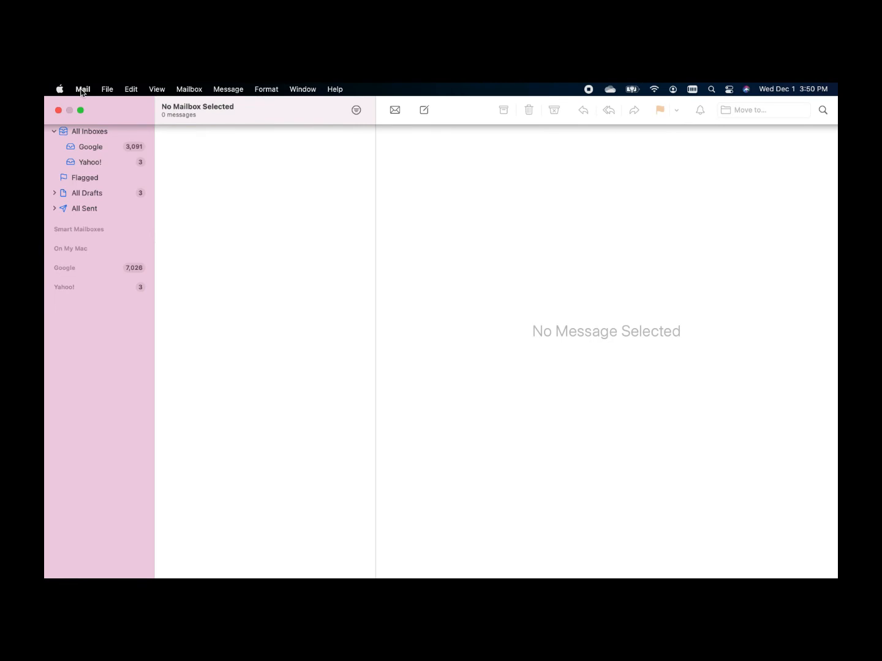
click(80, 90)
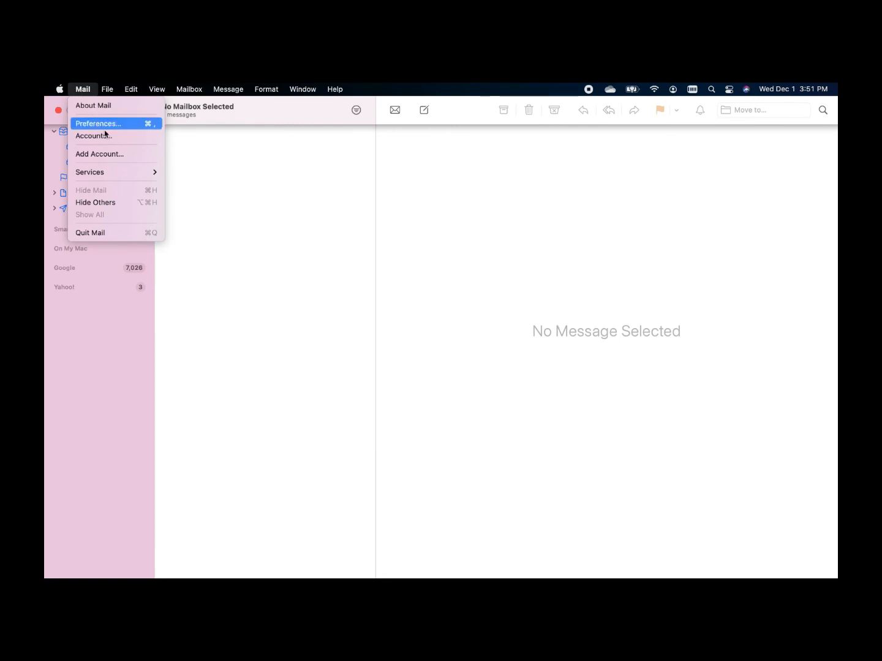
click(127, 154)
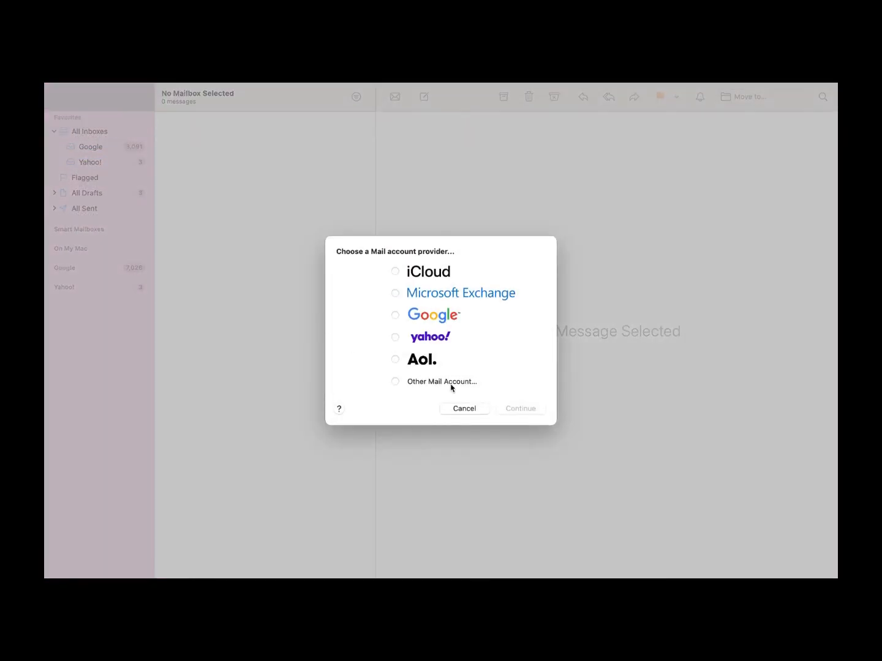
Add the Outlook address as an Other Mail Account with its password, with Notes turned off
click(452, 384)
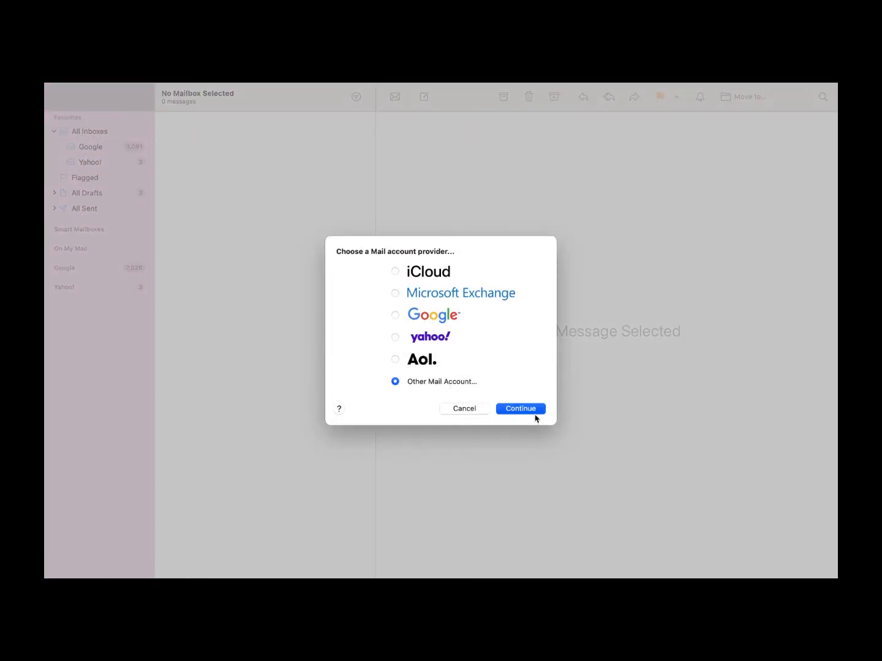
click(521, 409)
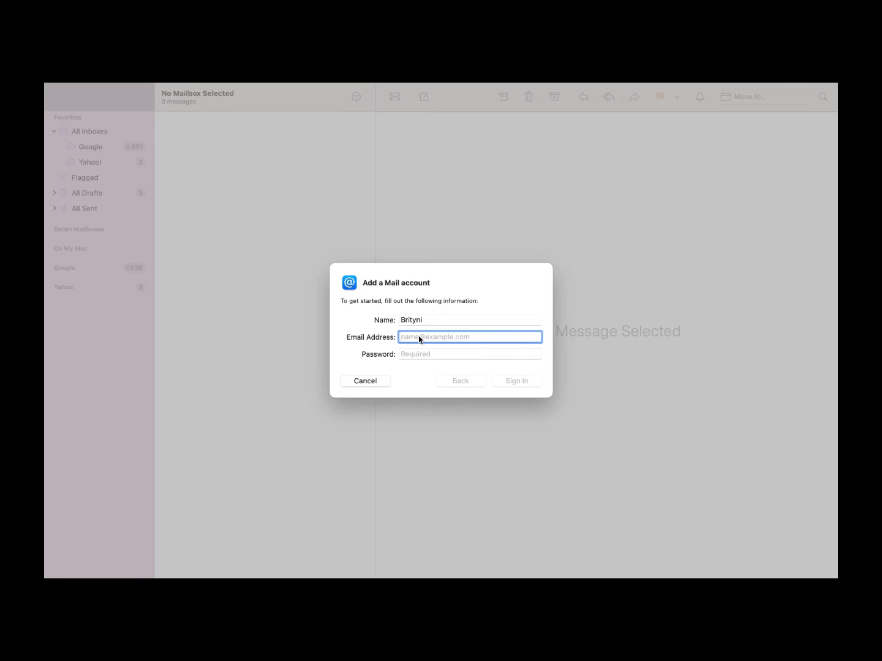
click(442, 354)
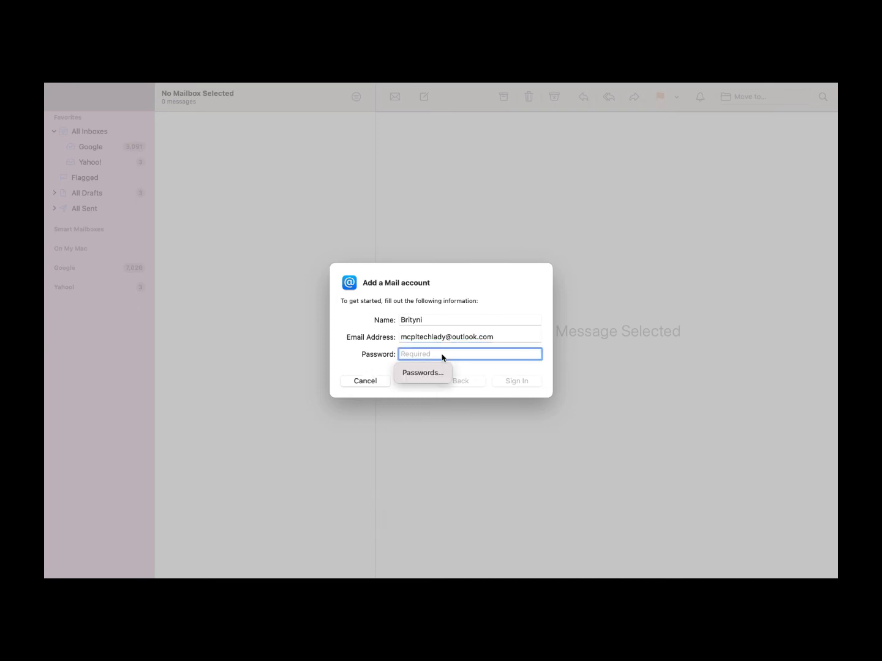
text(••••••••)
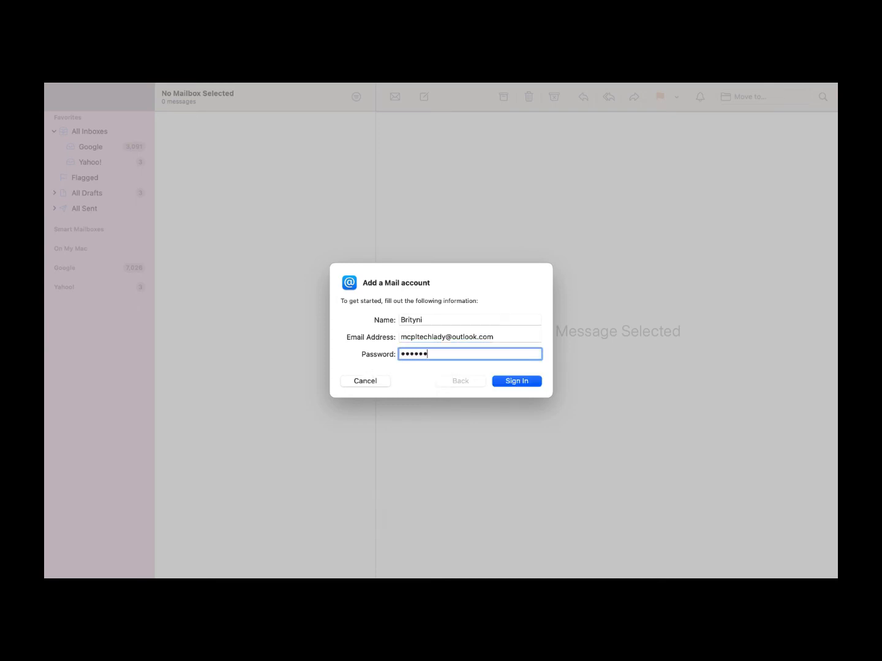
click(523, 381)
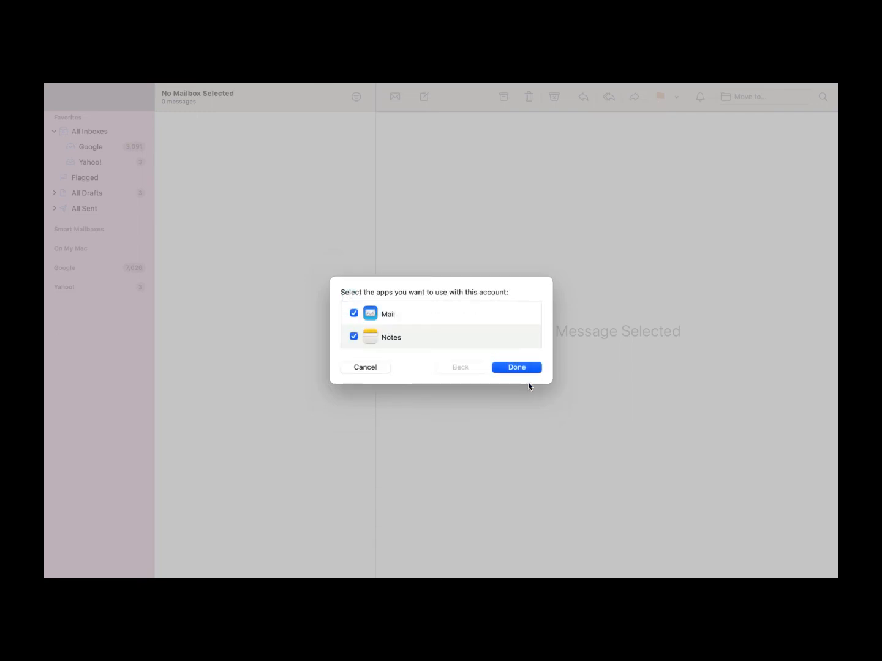
click(353, 336)
click(531, 368)
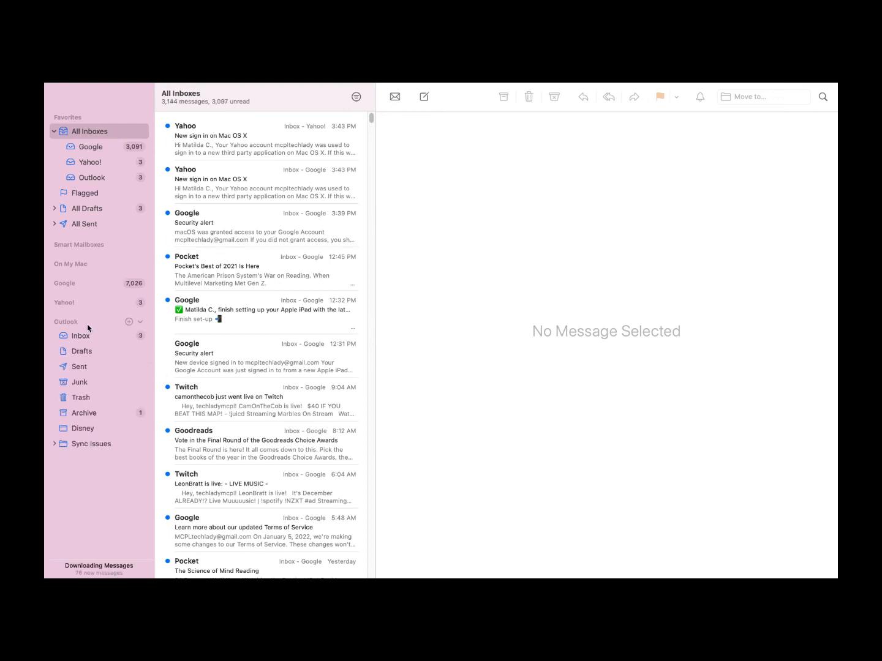
Reorder the accounts as Outlook, Yahoo!, Google and view each account's inbox
drag(88, 328, 70, 309)
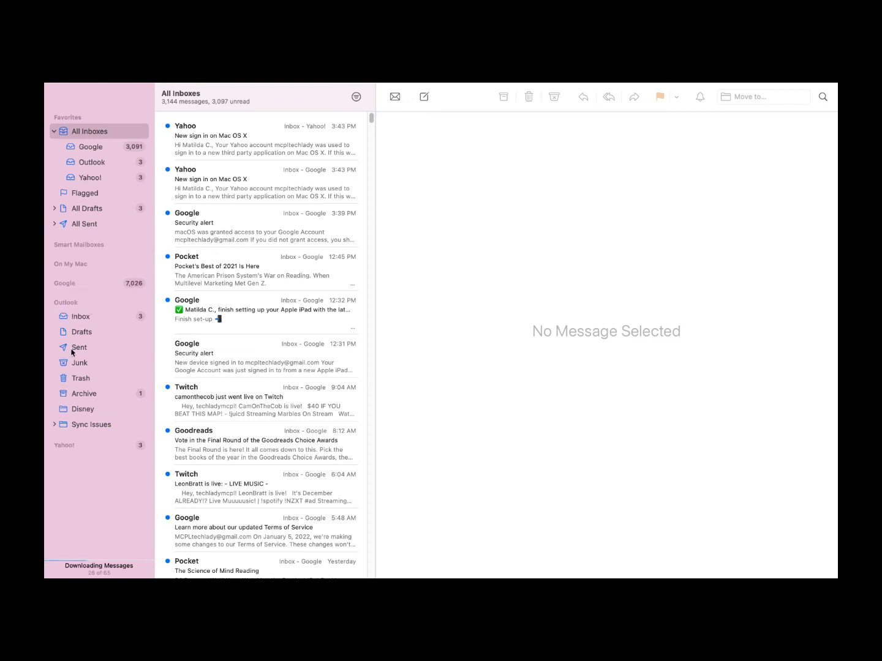
drag(70, 301, 87, 284)
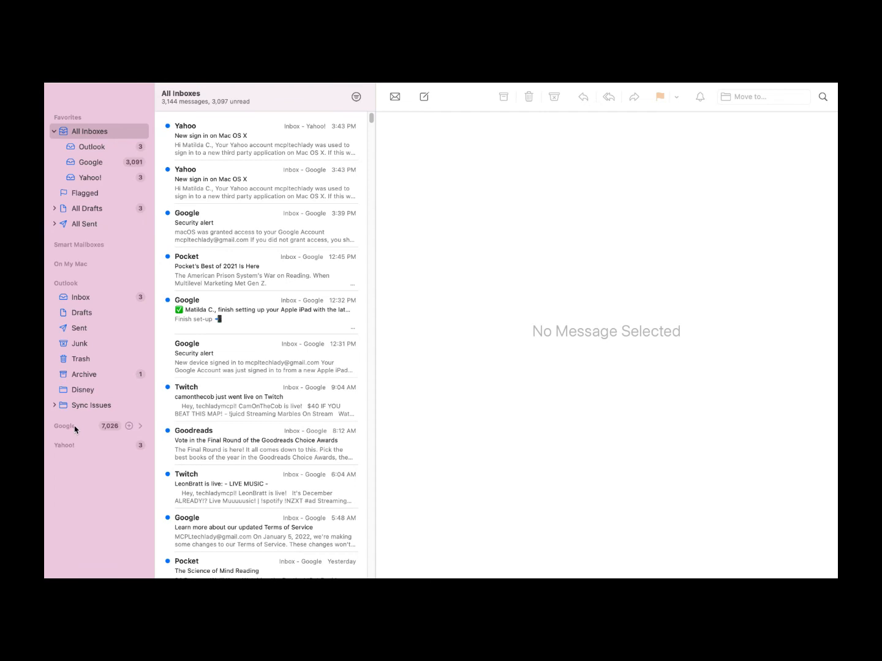
drag(75, 428, 76, 466)
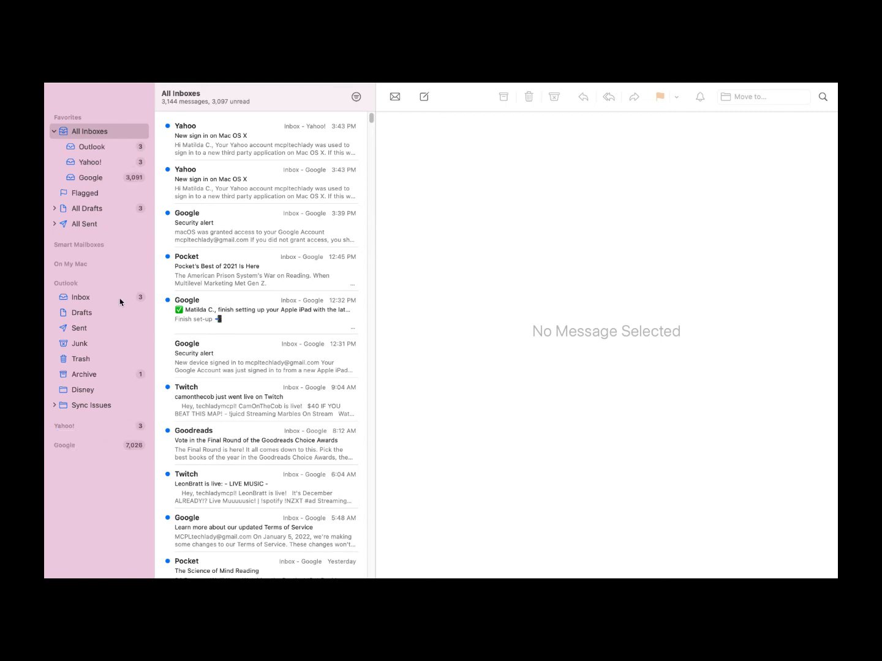
click(102, 149)
click(103, 164)
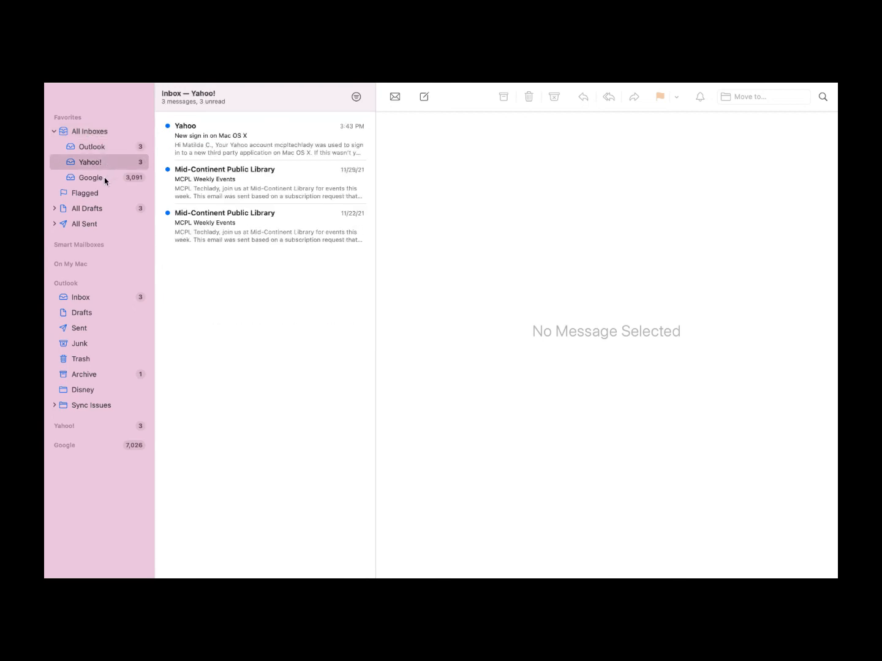
click(103, 179)
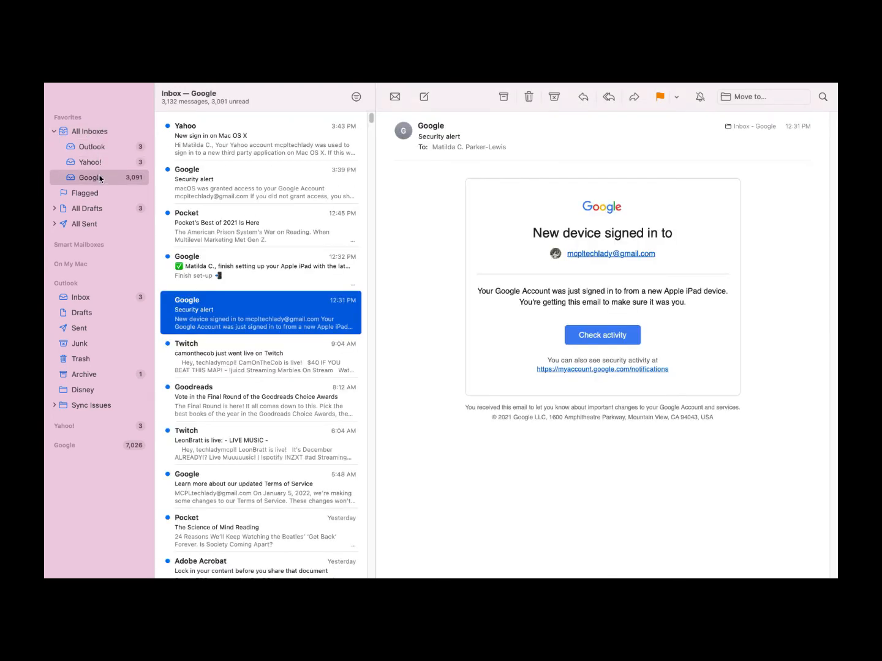
Collapse All Sent, the Outlook mailboxes and the All Inboxes group in the sidebar
click(55, 224)
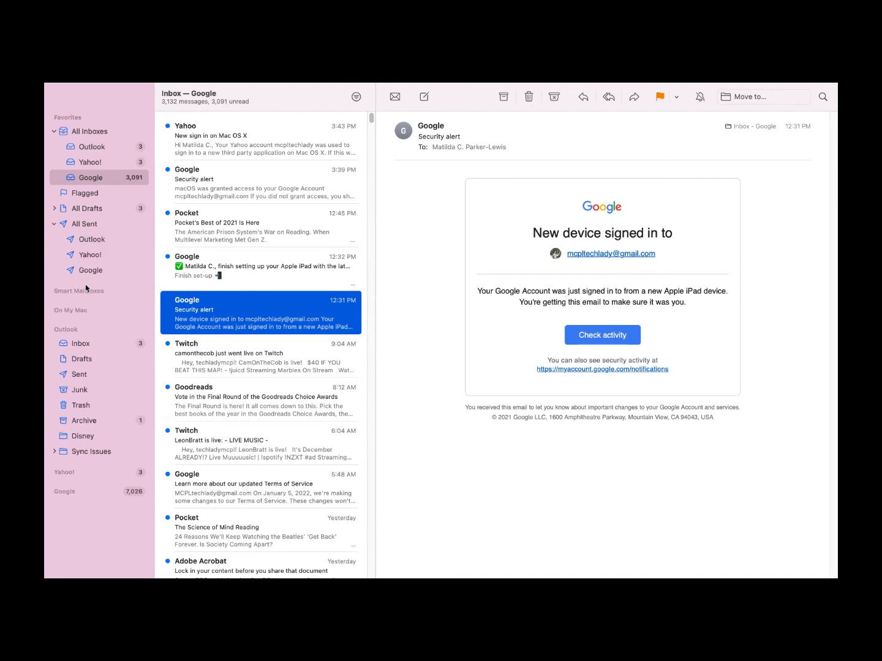
click(54, 225)
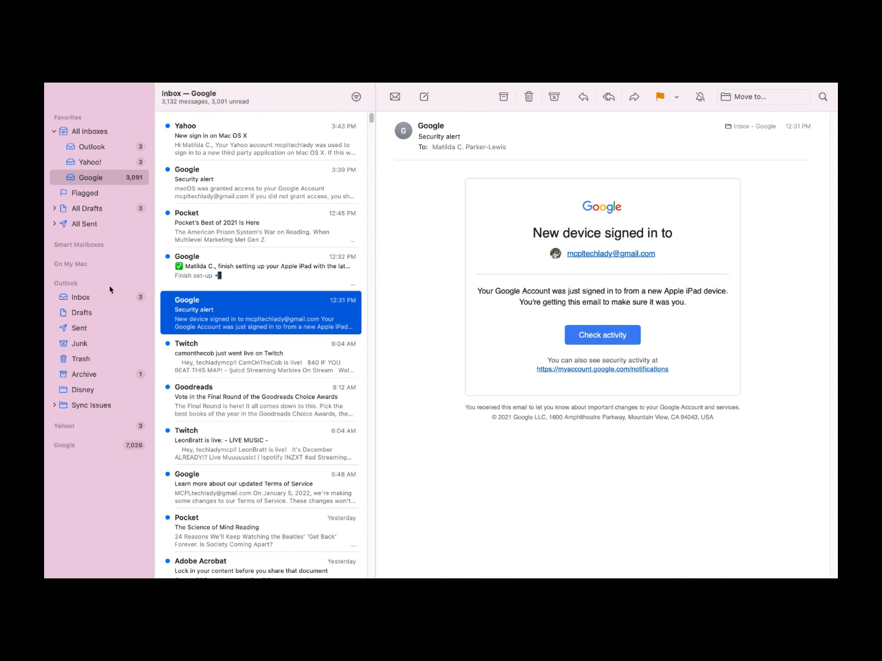
mouse_move(139, 288)
click(139, 287)
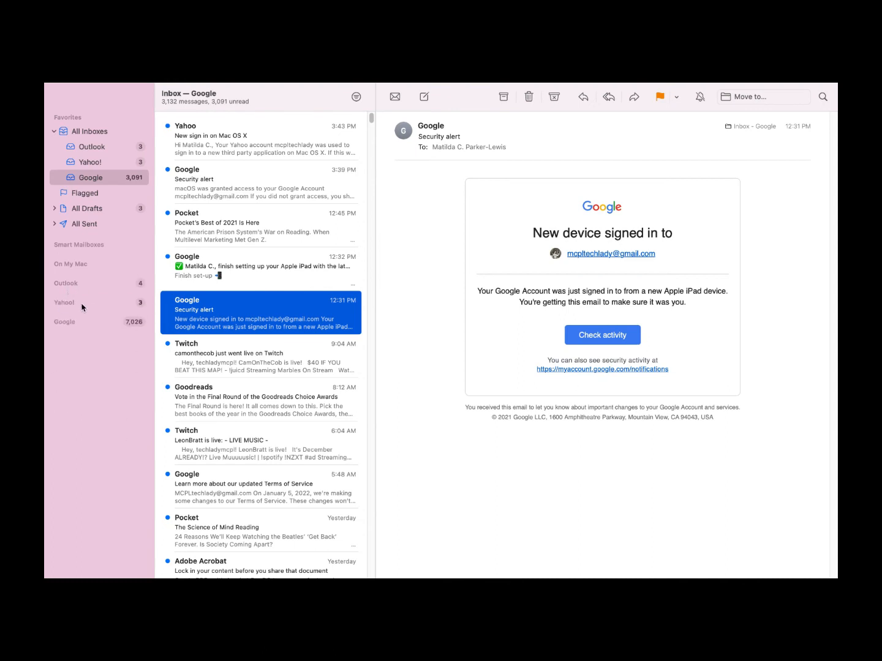
mouse_move(79, 330)
click(54, 132)
Open Mail's Preferences from the Mail menu
mouse_move(103, 89)
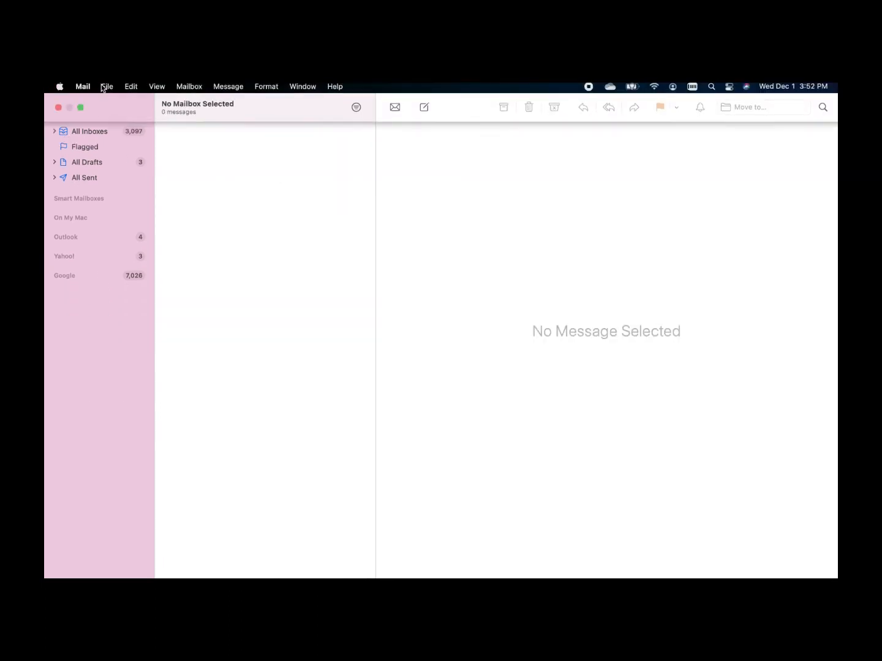
mouse_move(133, 84)
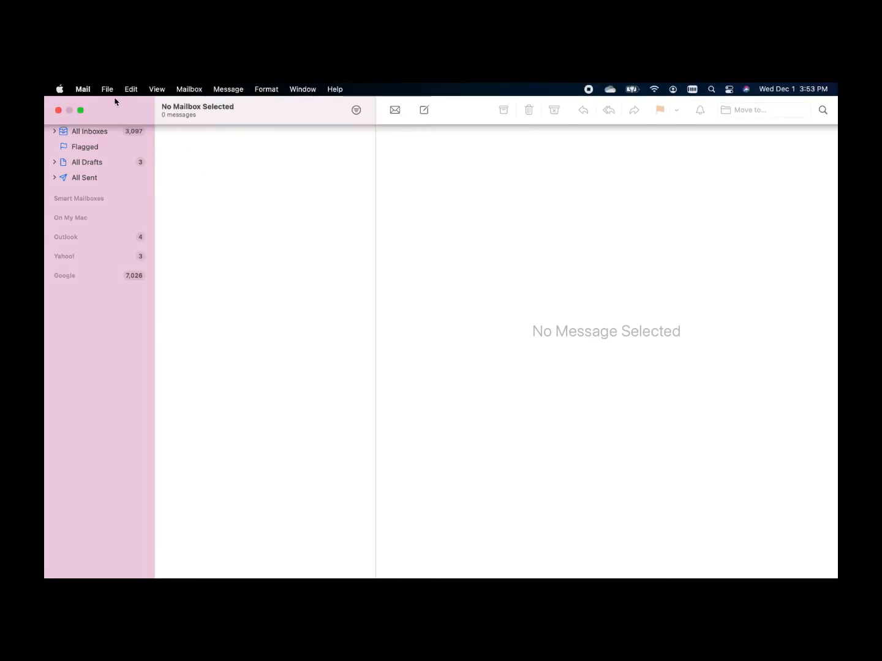
click(83, 89)
click(116, 125)
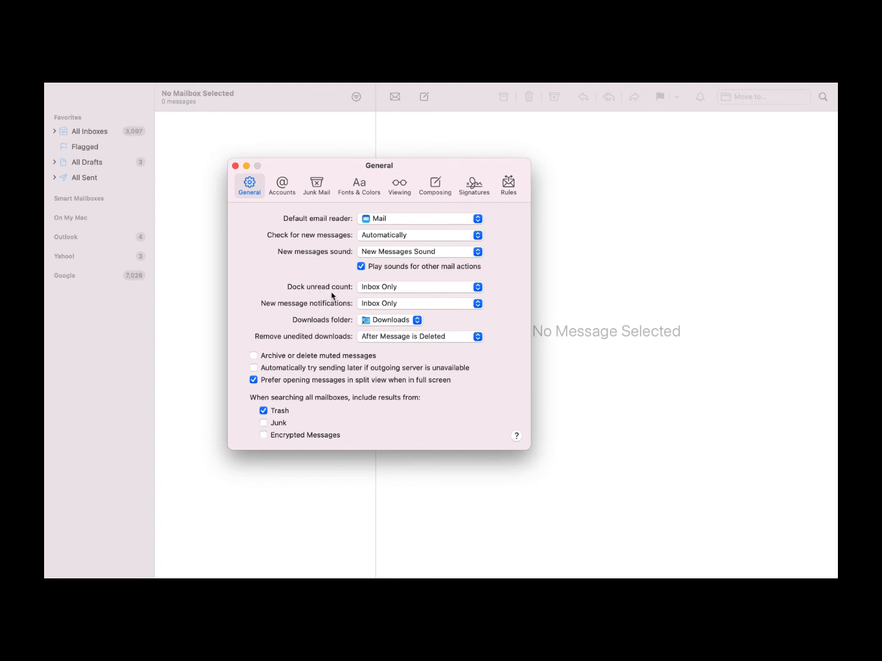
Try All Mailboxes for the Dock unread count, restore Inbox Only, and switch to Accounts
mouse_move(45, 343)
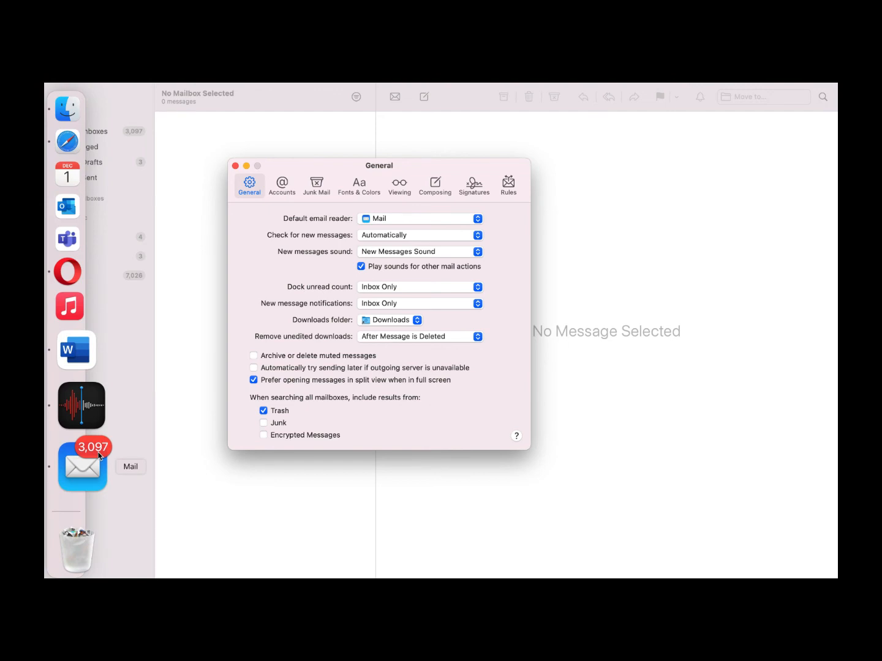
click(471, 288)
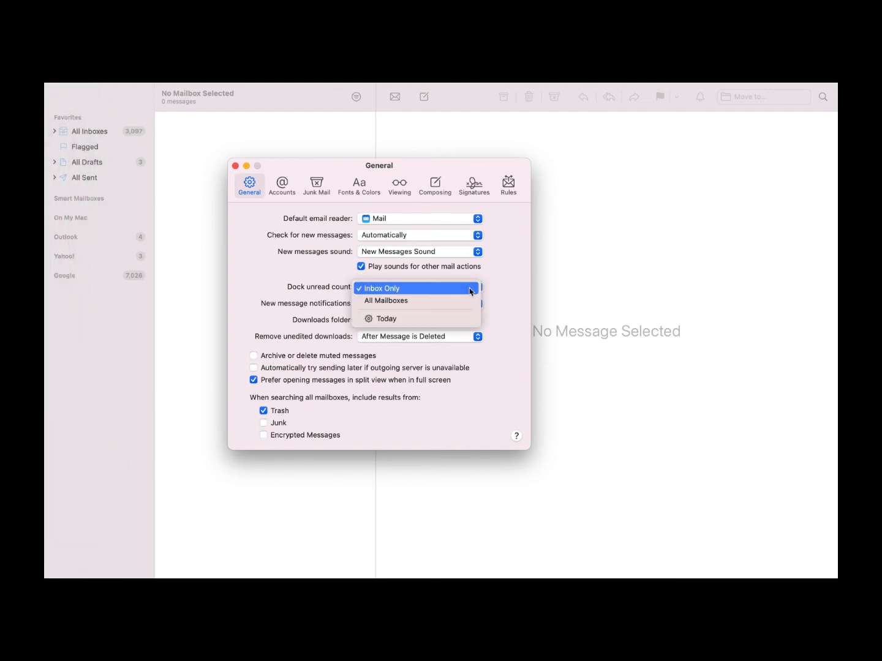
click(471, 300)
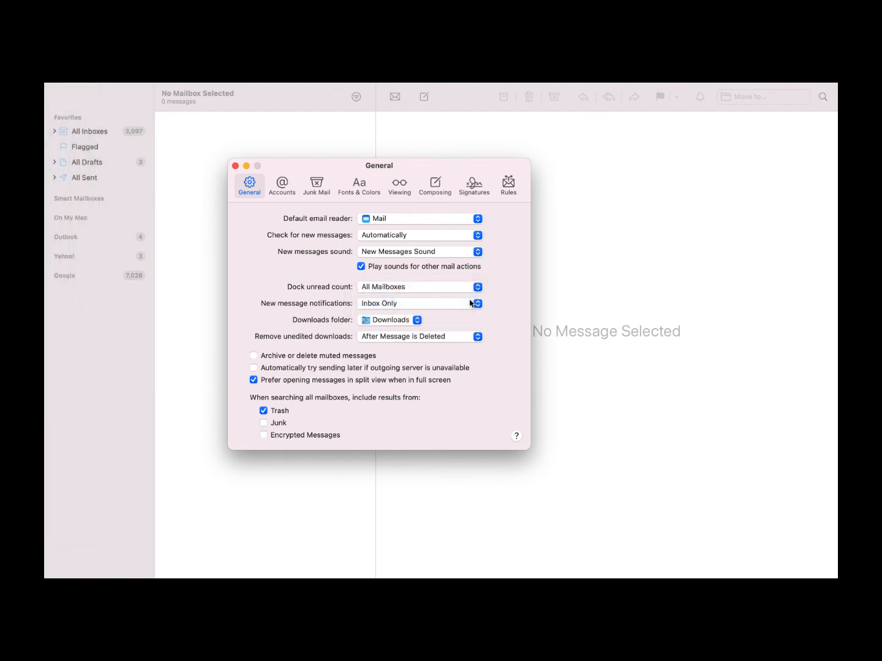
mouse_move(47, 398)
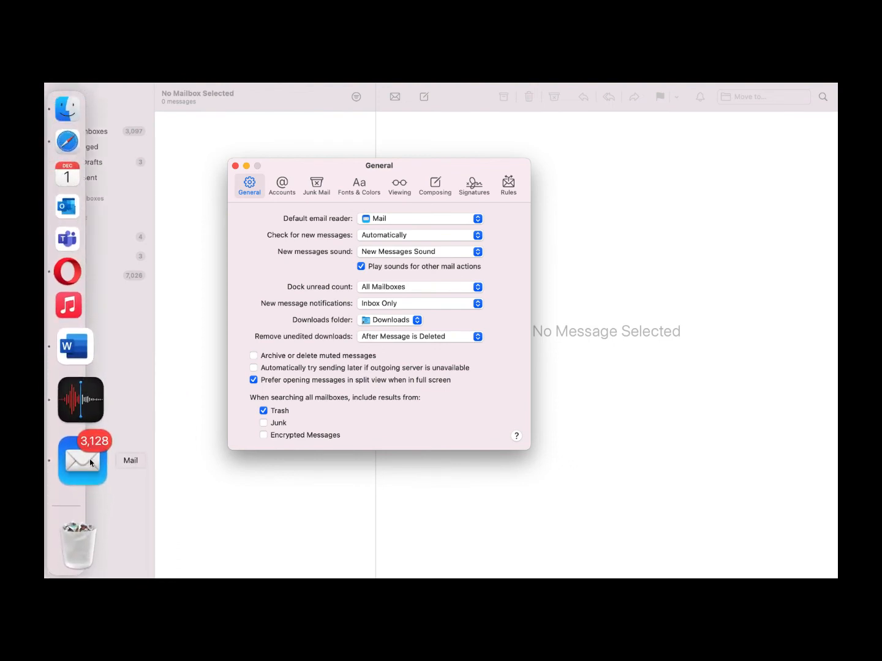
click(436, 288)
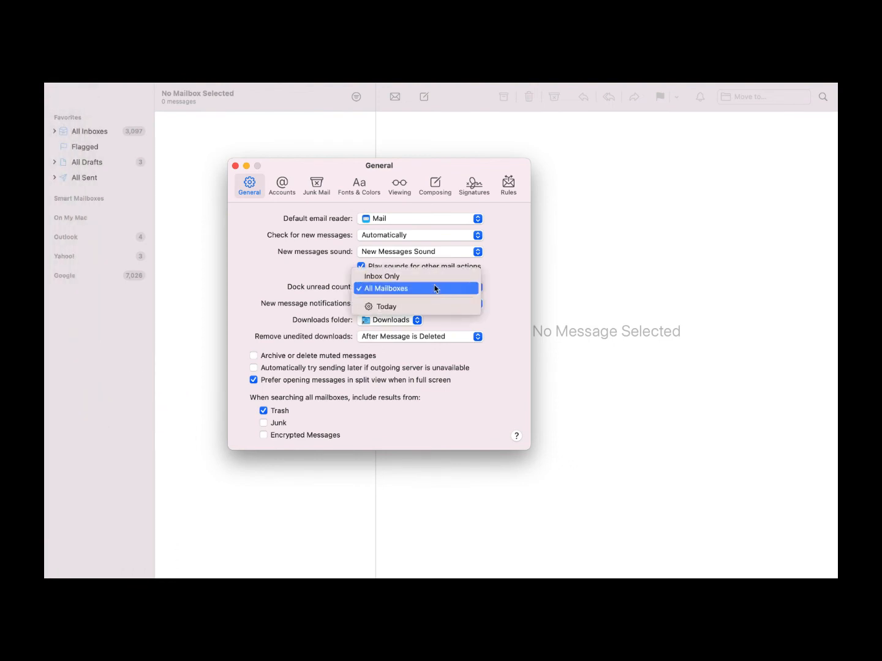
click(437, 278)
click(450, 287)
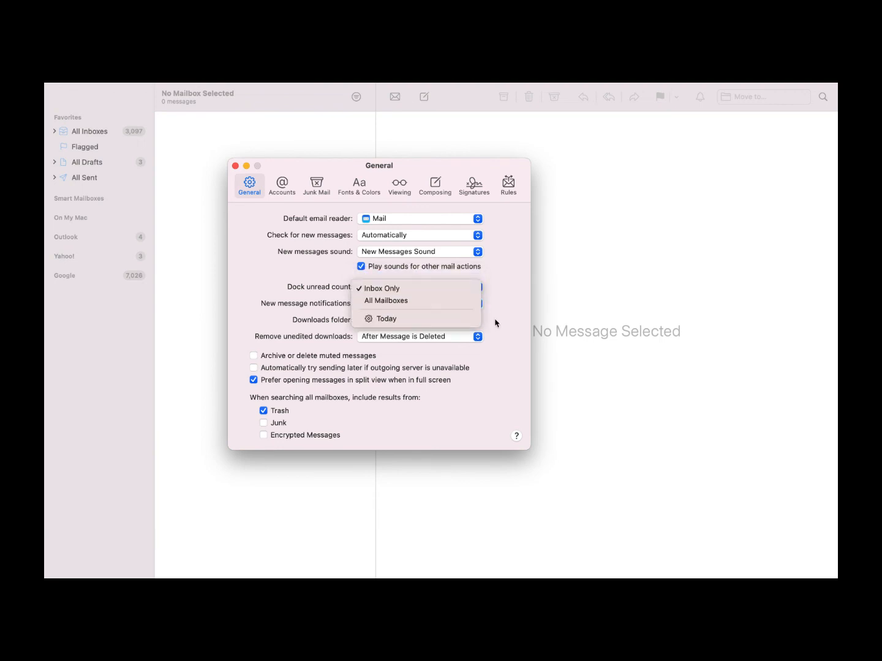
click(510, 300)
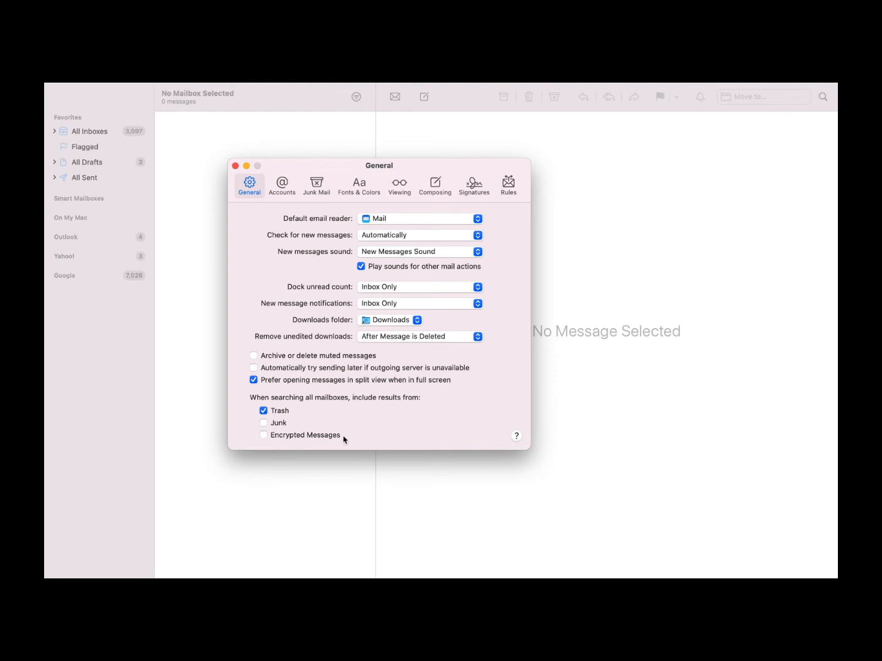
click(286, 192)
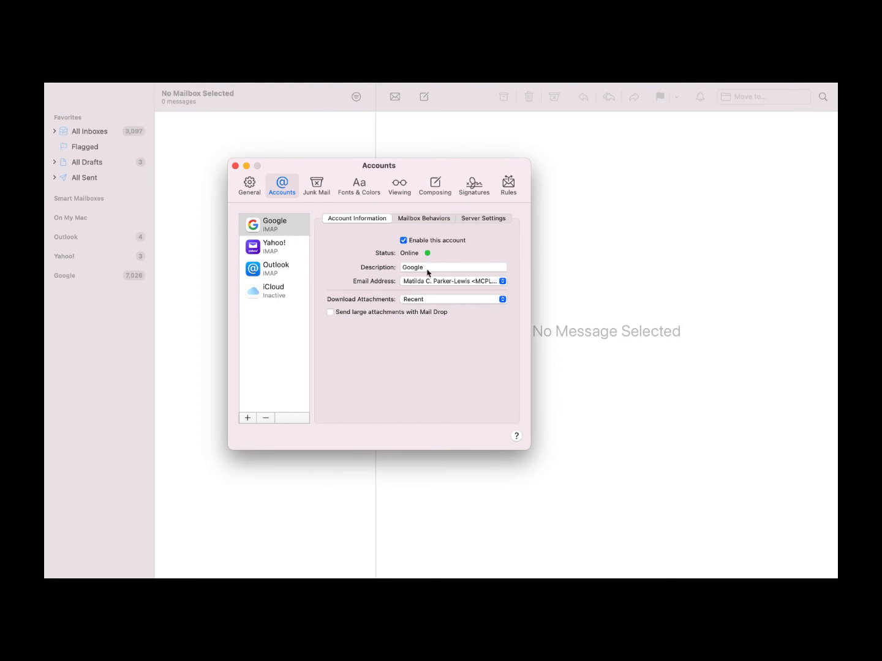
Review the Google account's mailbox behaviors, server settings and outgoing account choices
click(441, 221)
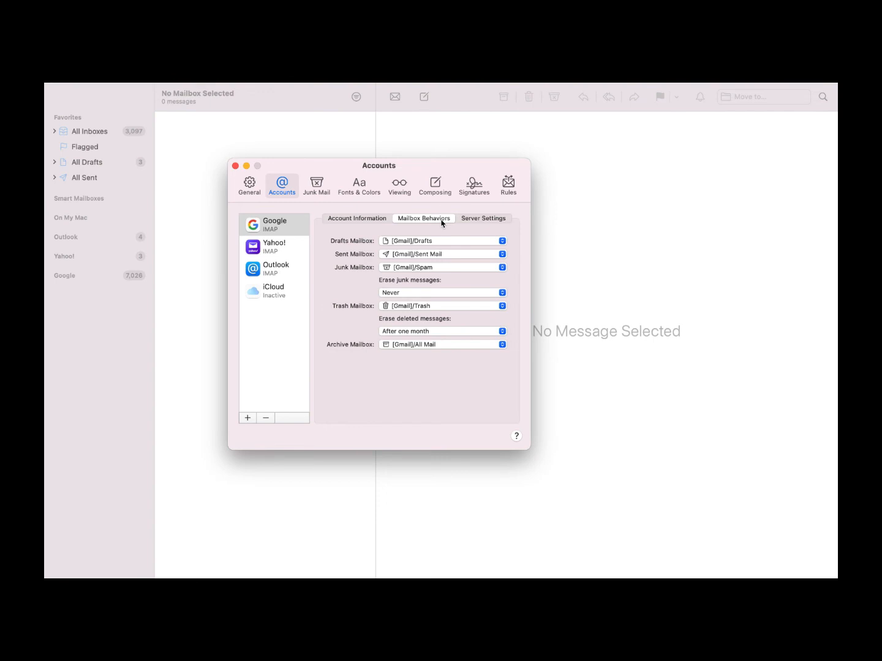
click(490, 219)
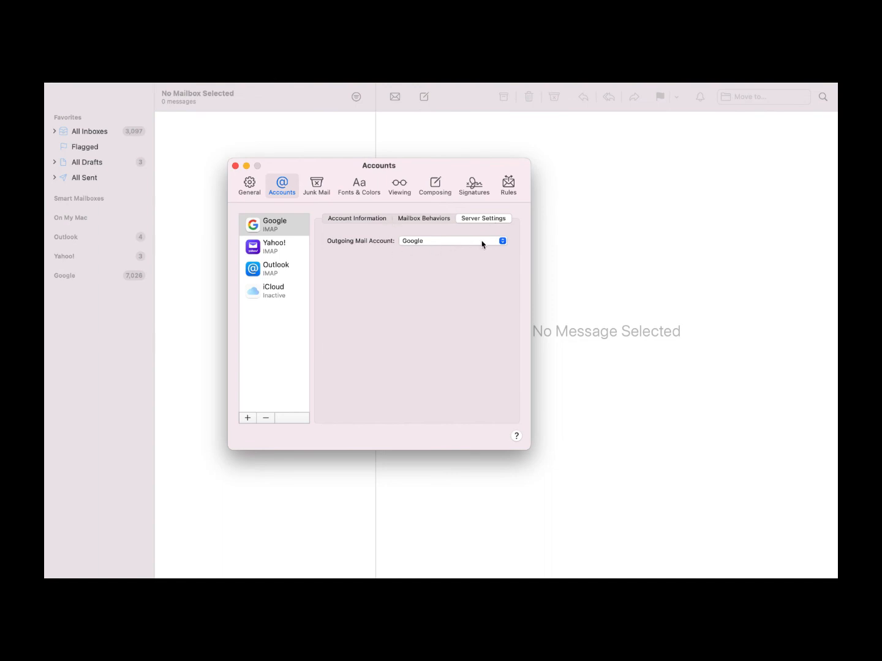
click(502, 241)
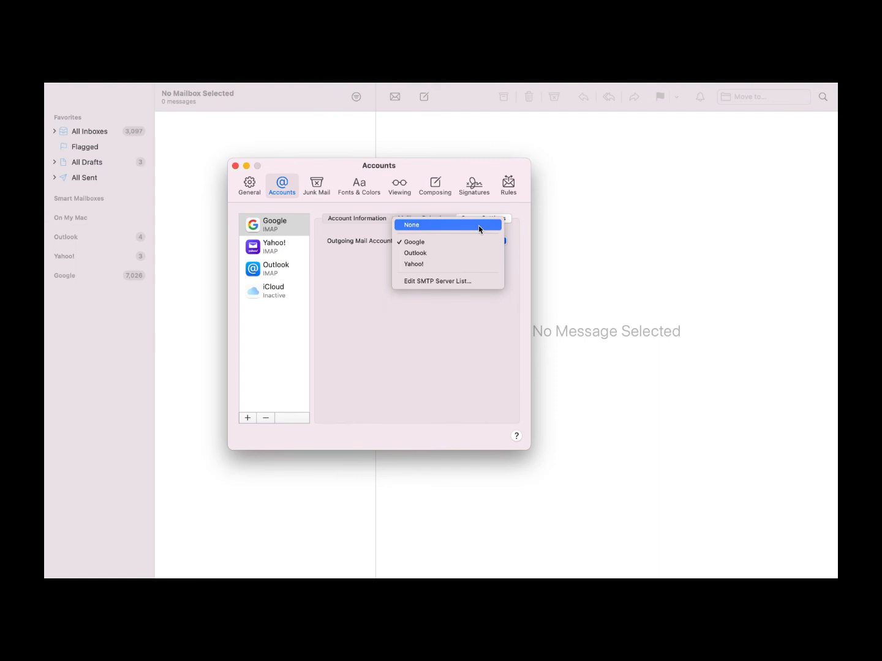
click(274, 245)
Check Yahoo! mailbox behaviors and Outlook server settings, then go to Junk Mail preferences
click(352, 218)
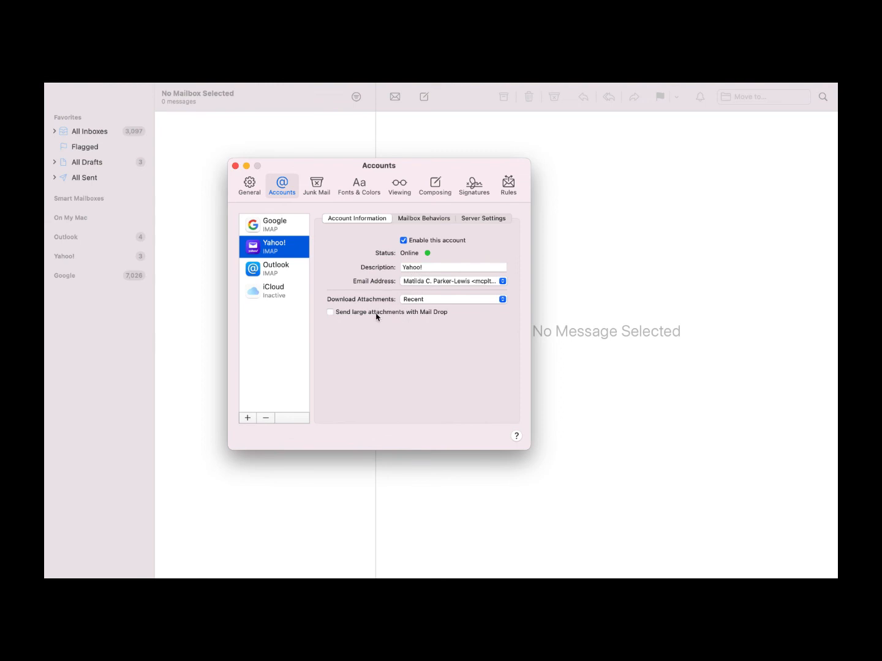
click(442, 221)
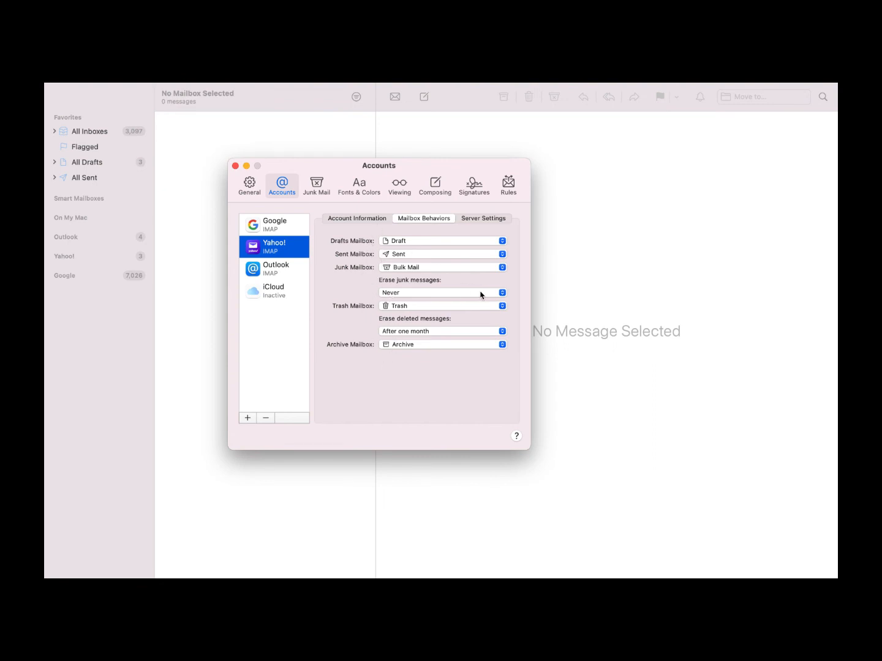
click(276, 270)
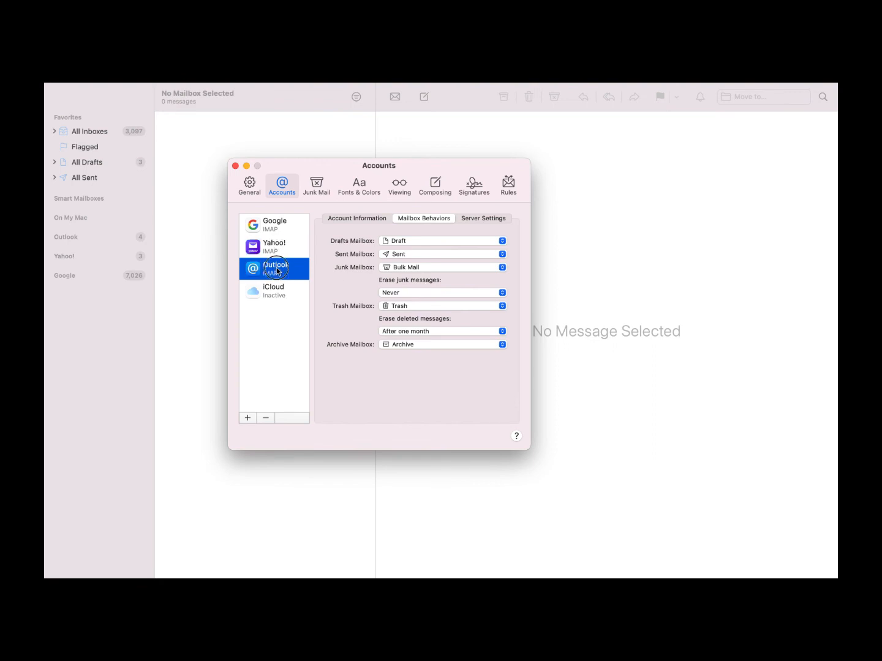
click(467, 219)
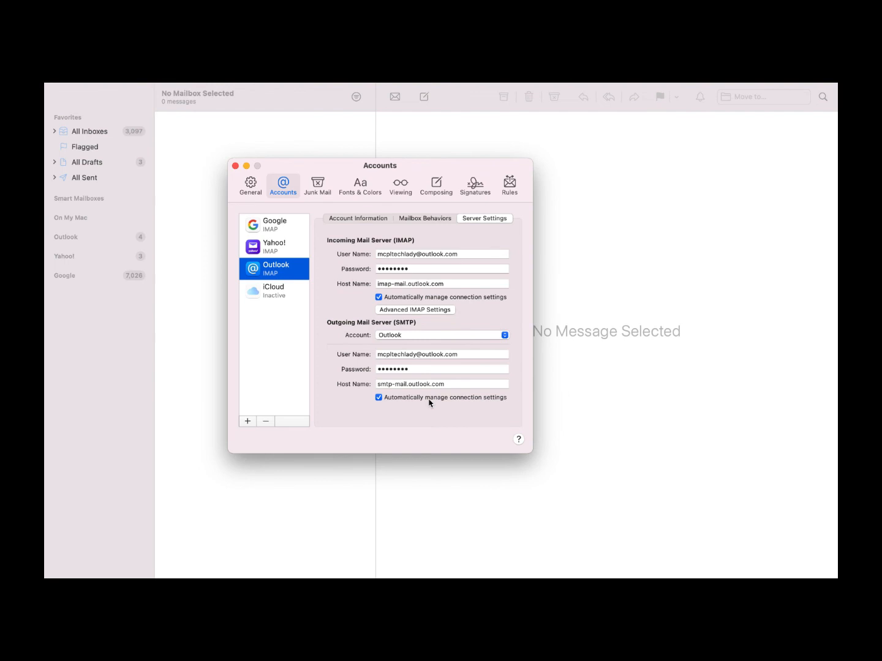
click(316, 189)
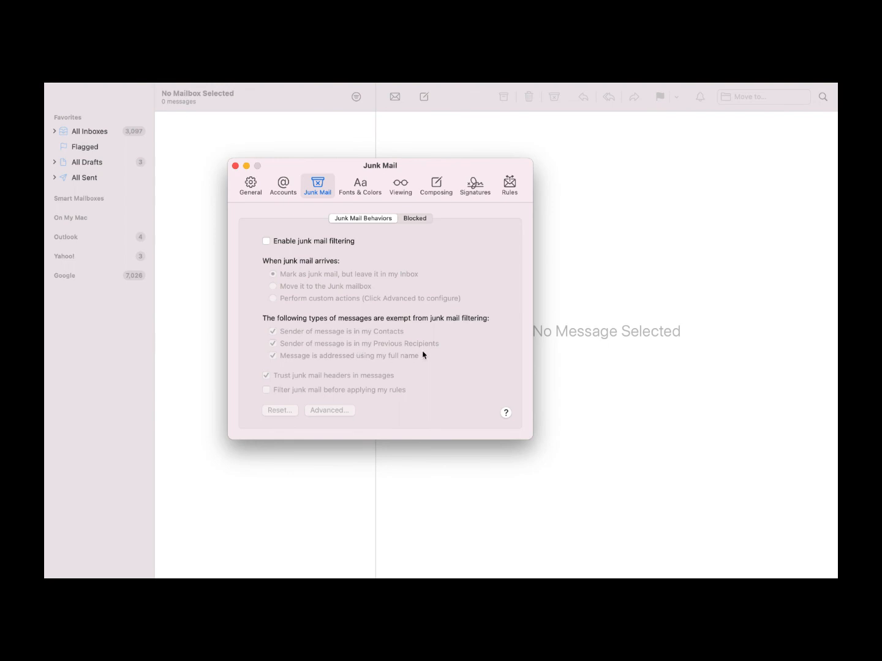
Review blocked senders, junk mail behaviors and Fonts & Colors, ending on the Viewing preferences
click(421, 219)
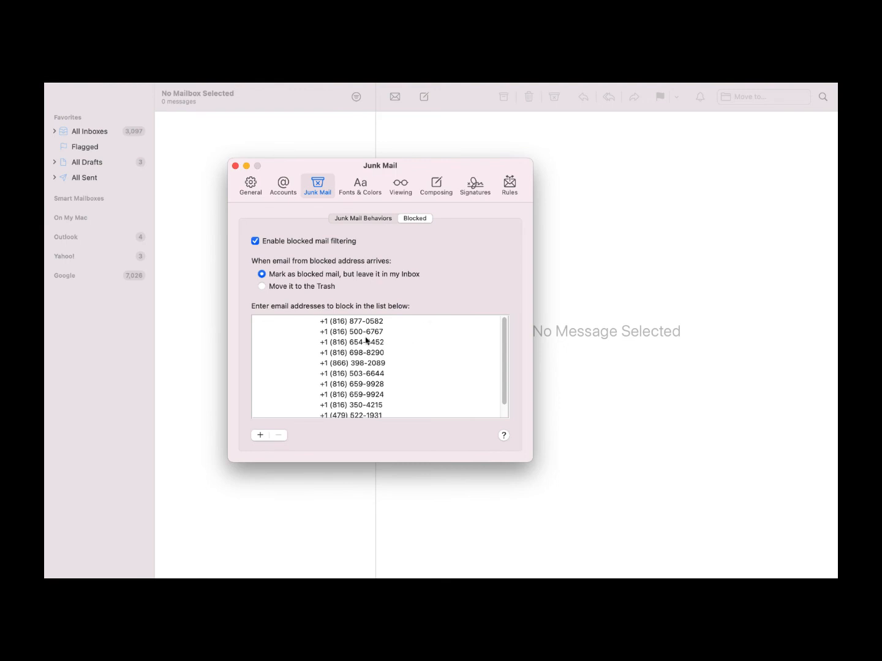
scroll(361, 339, down, 1)
scroll(361, 339, up, 1)
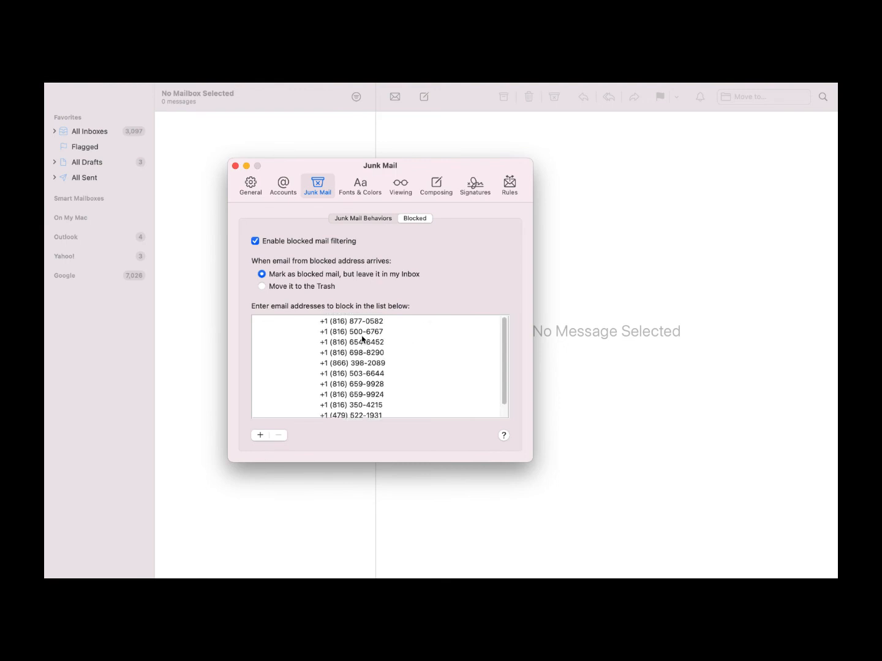
click(370, 219)
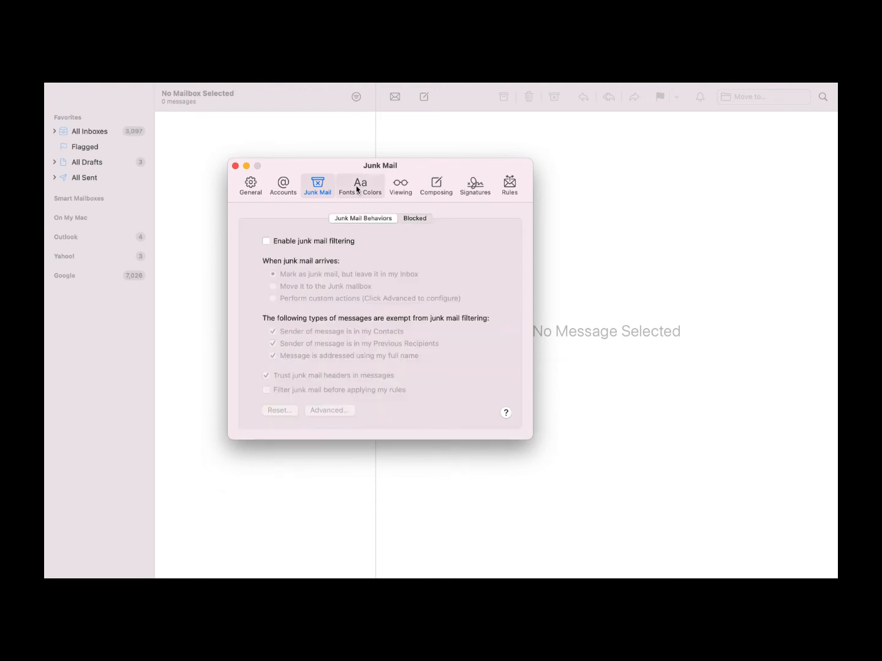
click(357, 187)
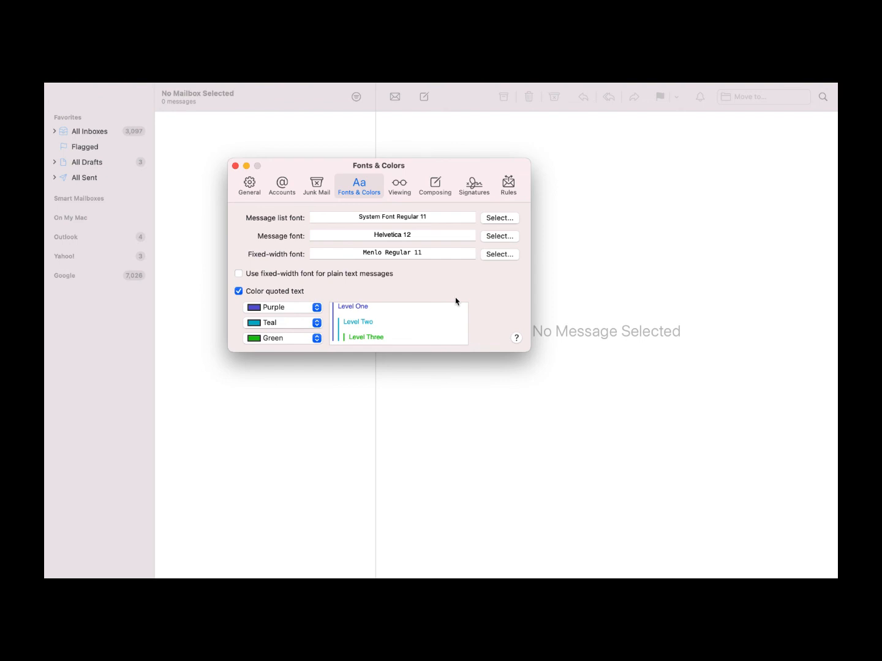
click(406, 190)
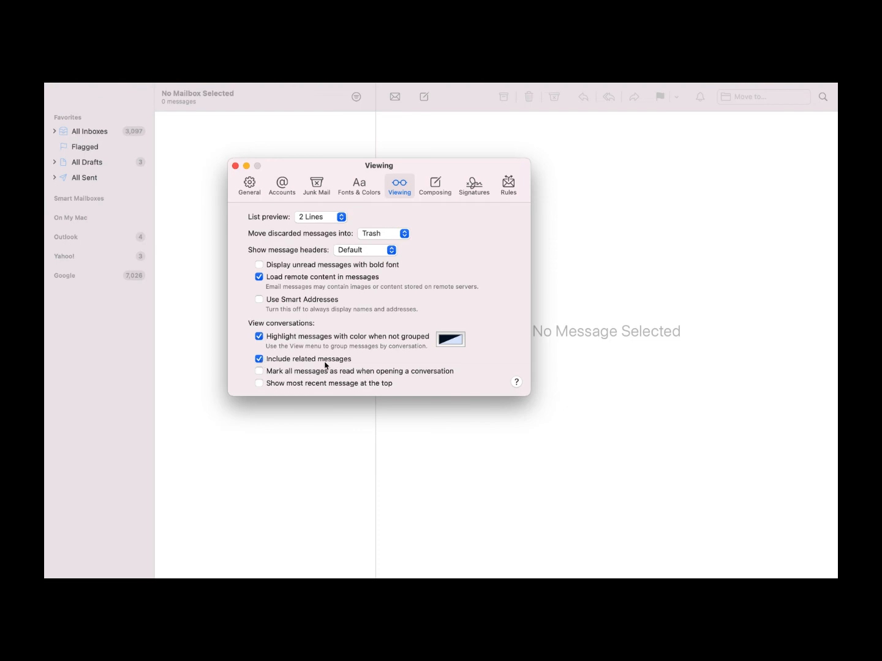
click(260, 371)
click(260, 371)
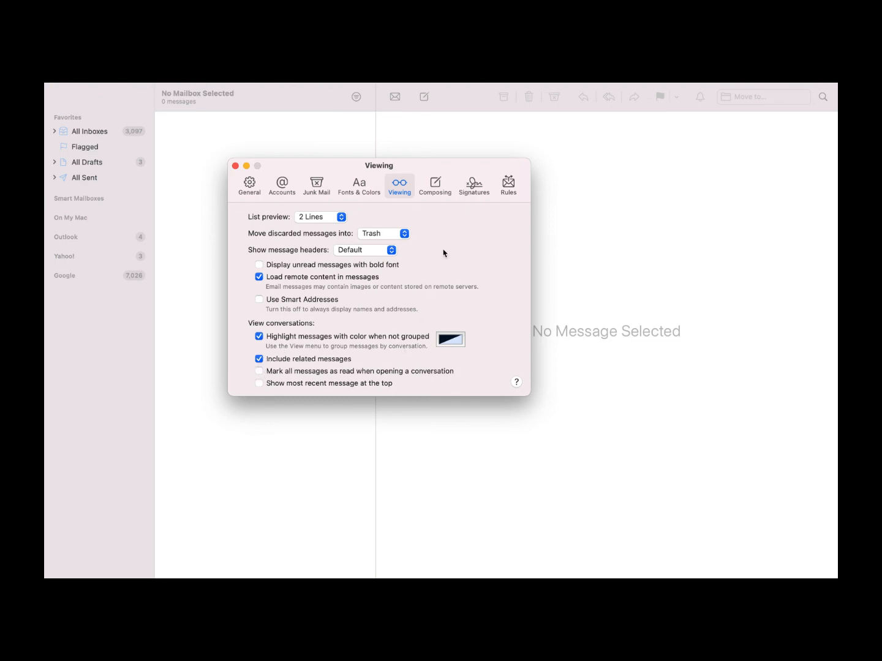
In Composing, keep spell check as I type, auto-Cc myself, and leave address flagging off
click(435, 187)
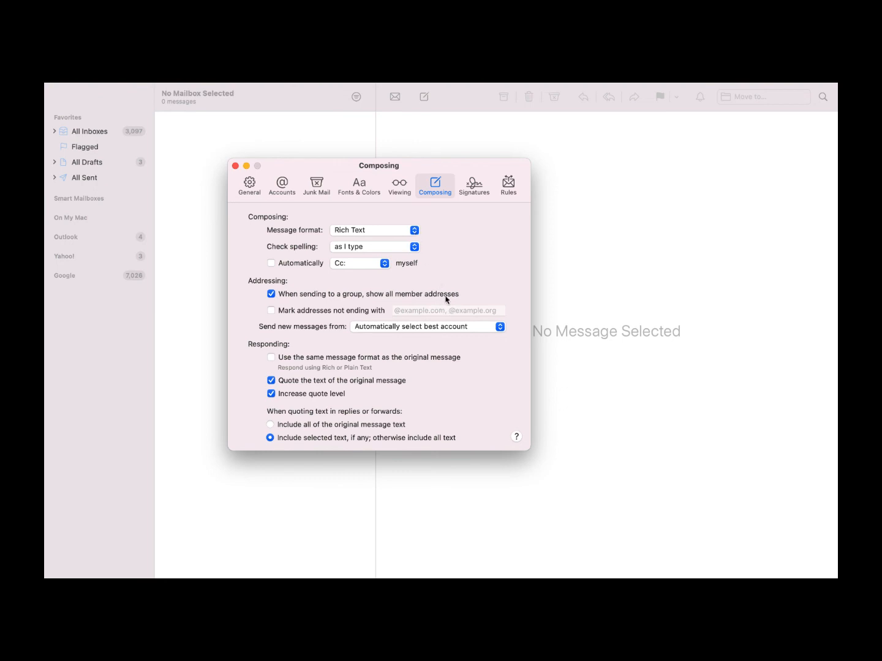
click(414, 248)
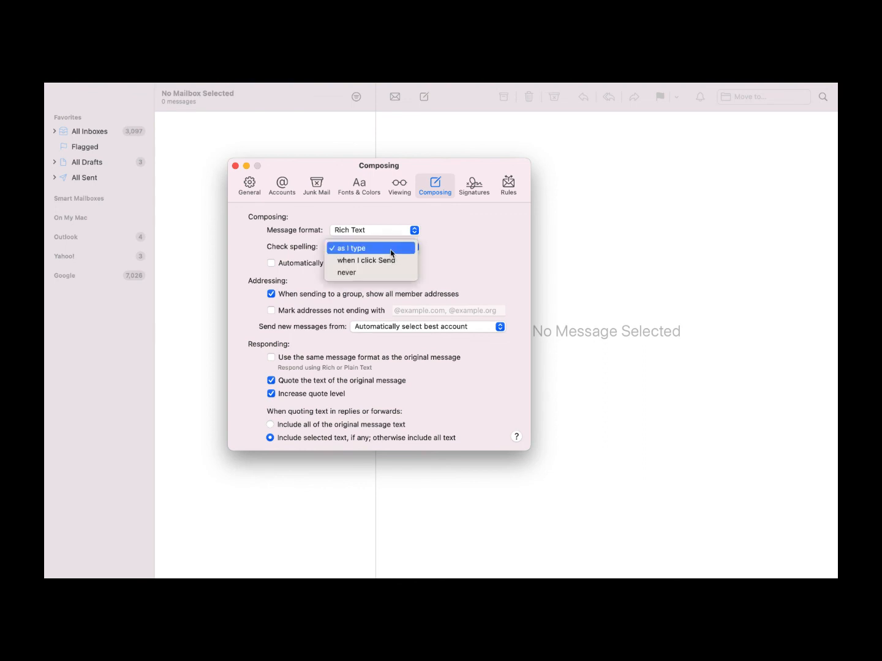
click(389, 249)
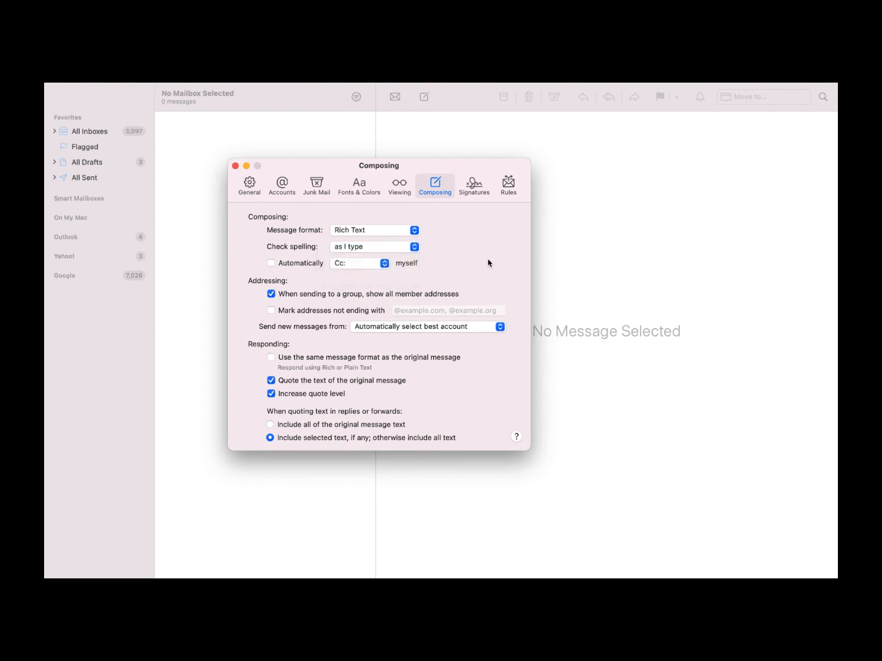
click(314, 263)
click(270, 311)
click(271, 311)
Keep new messages sending from the automatically selected best account, then view Signatures
click(484, 328)
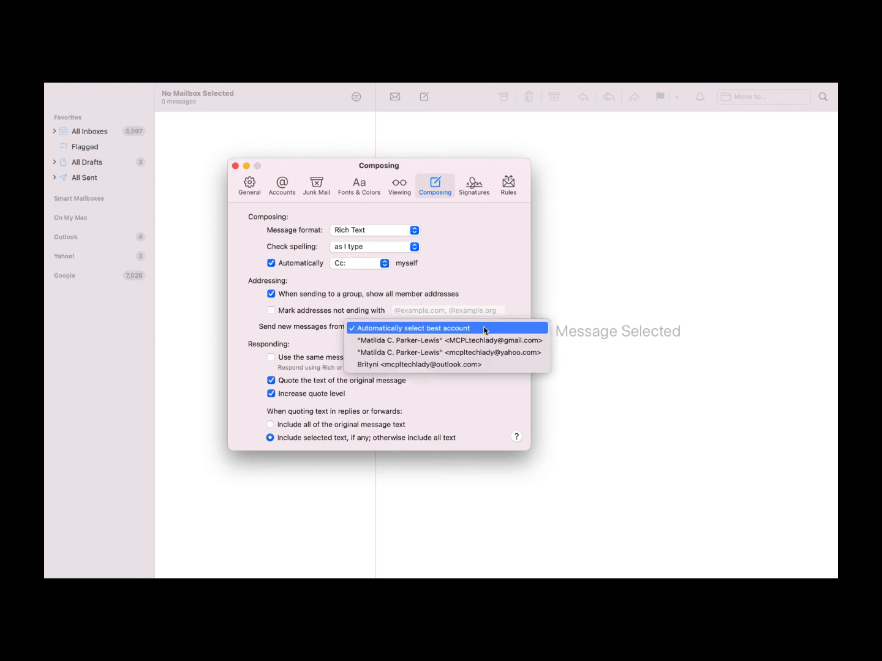
click(299, 329)
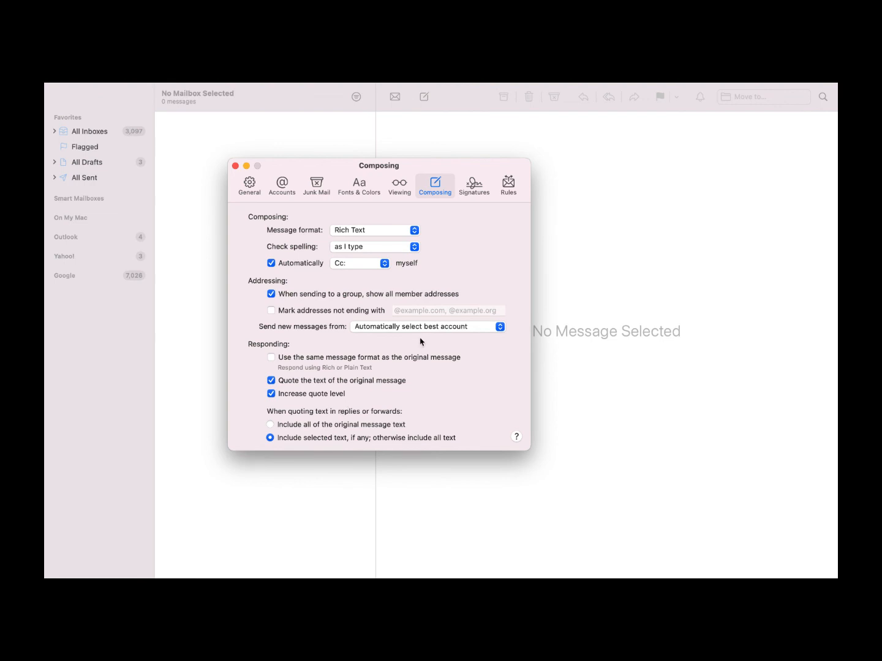
click(472, 184)
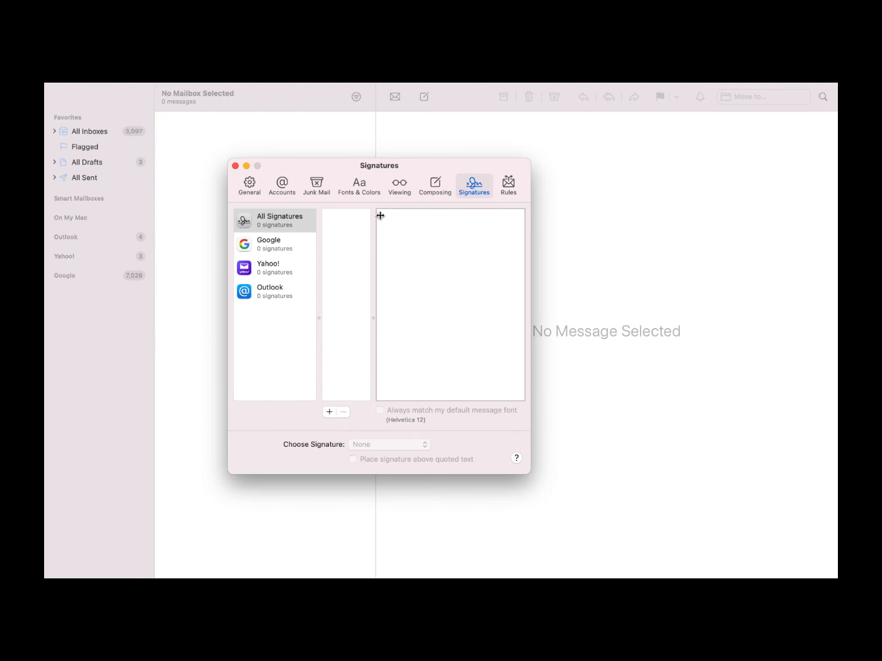
Check the Google and Yahoo! signatures, both empty, then view the News From Apple rule
click(284, 251)
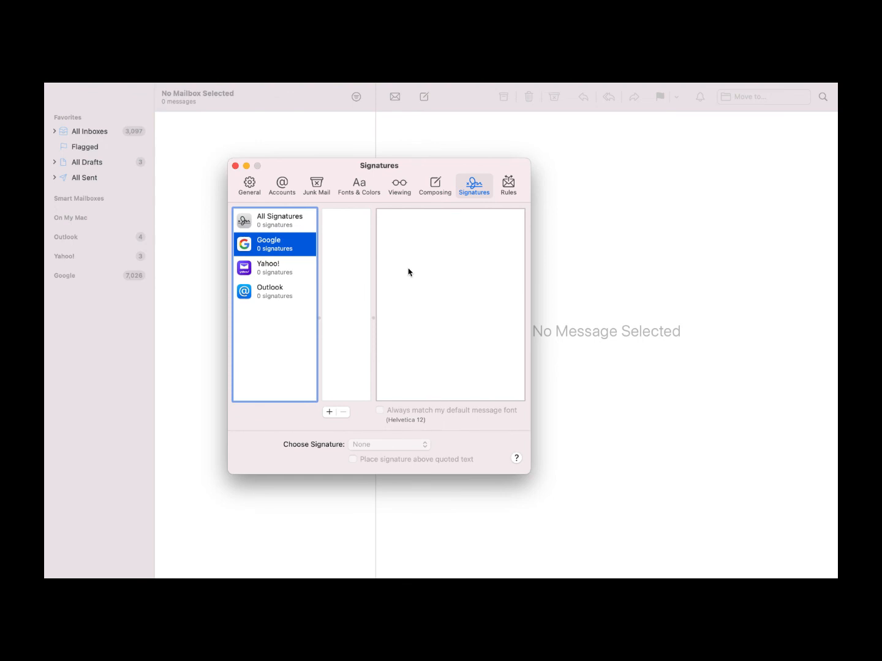
click(272, 280)
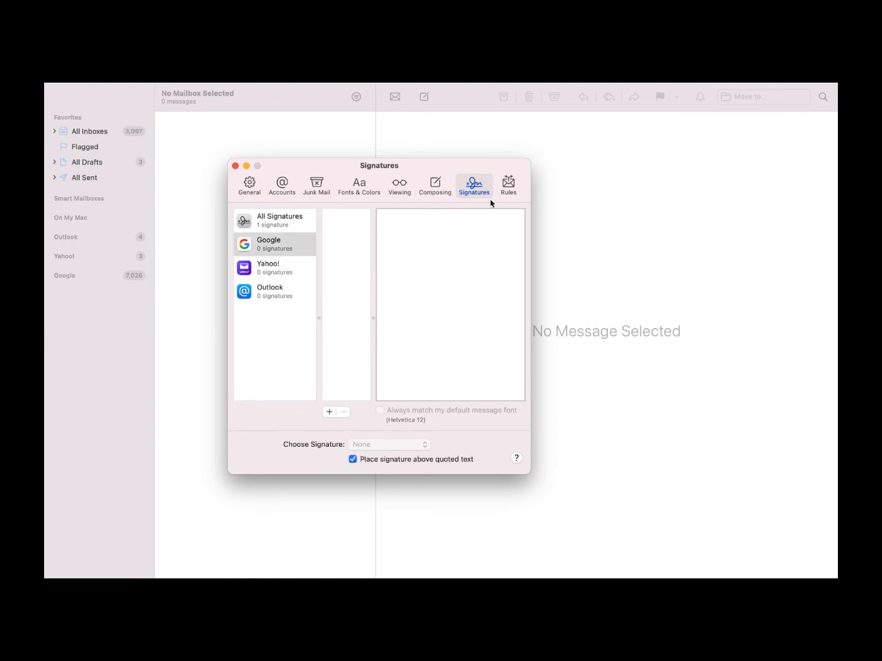
click(508, 186)
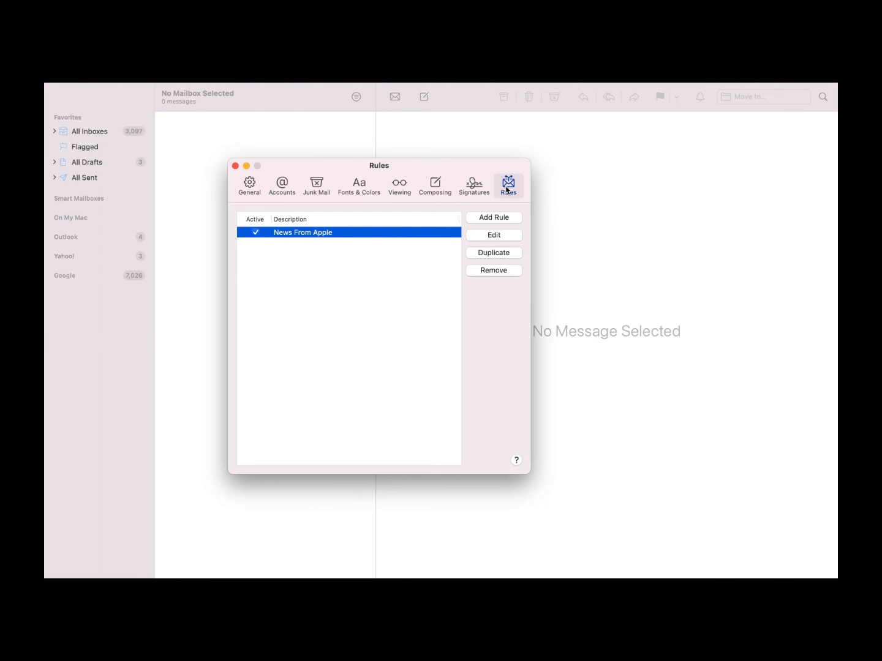
Close Preferences from the General pane, show All Inboxes and get new mail for every account
click(250, 185)
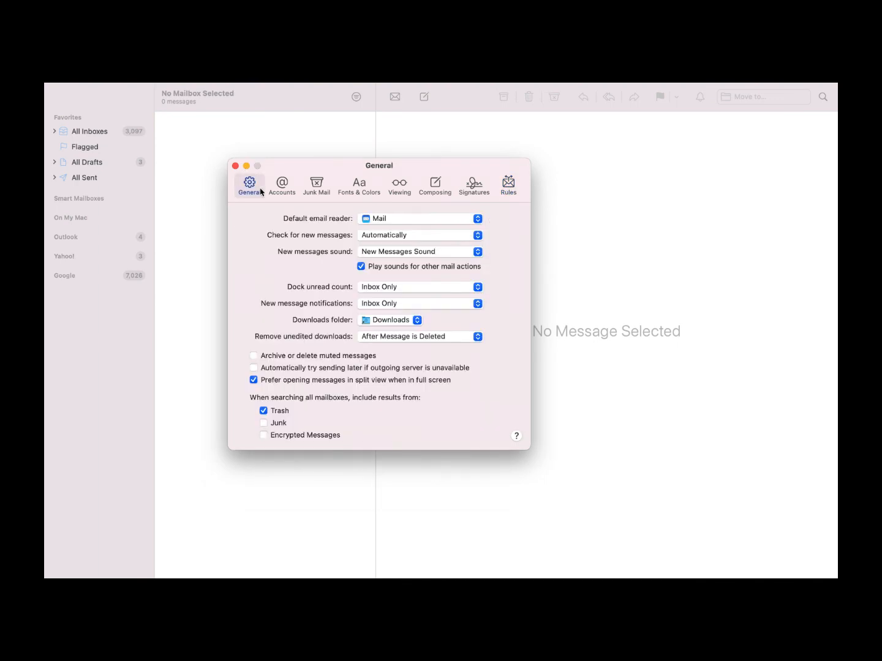
click(235, 166)
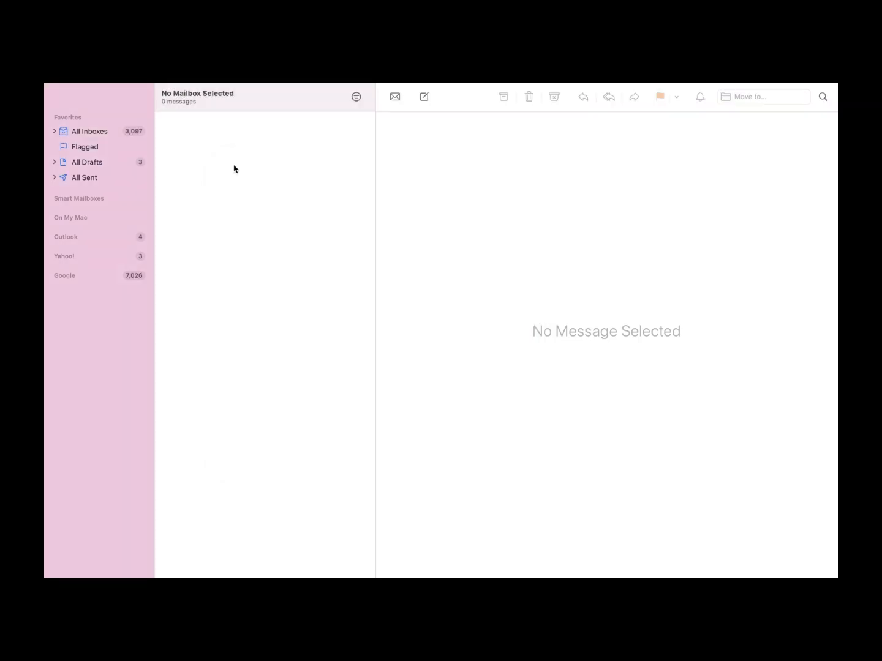
click(293, 338)
key(super+1)
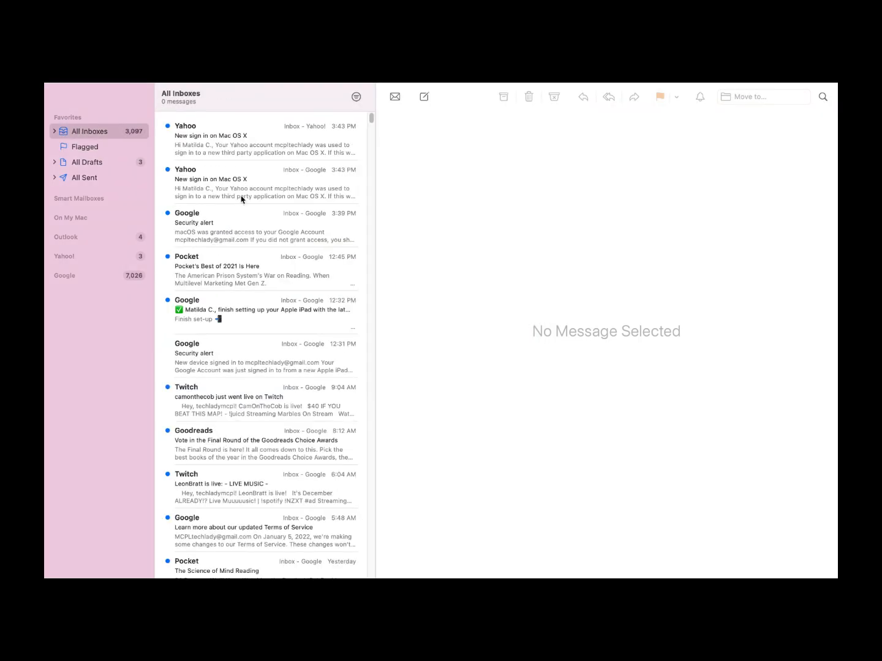
click(395, 96)
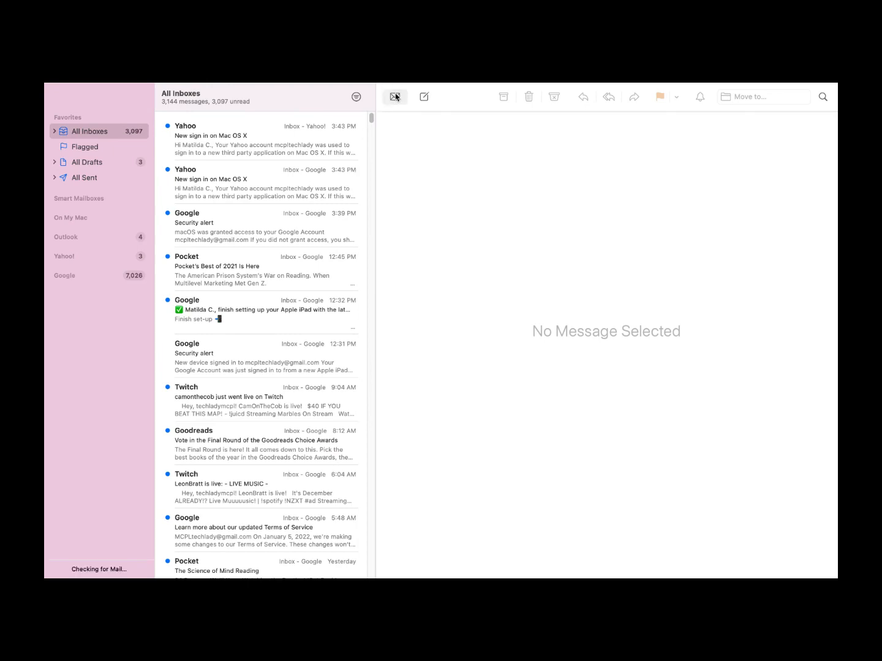
Compose a new message addressed to your own contact chosen from the contacts picker
click(426, 96)
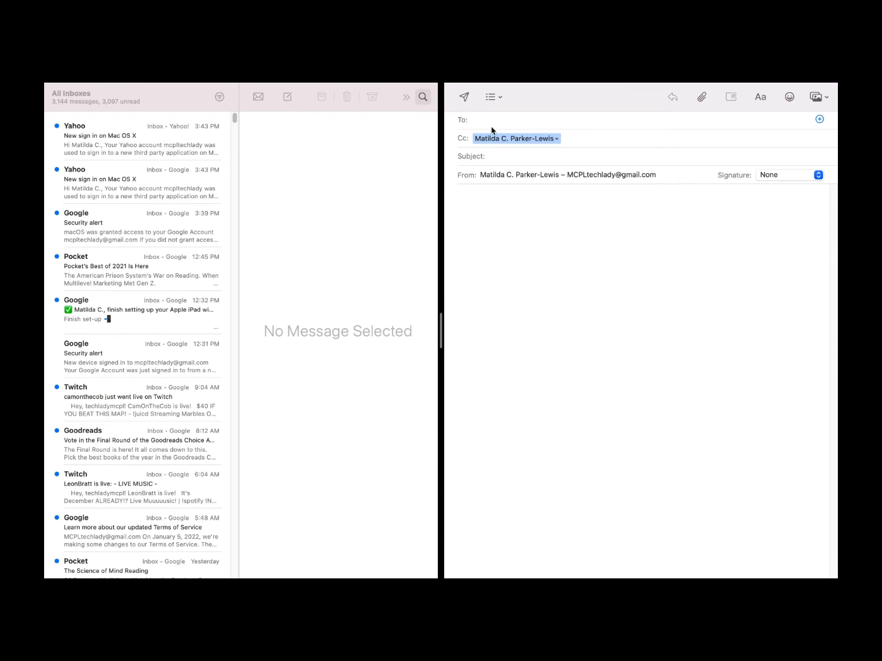
click(819, 120)
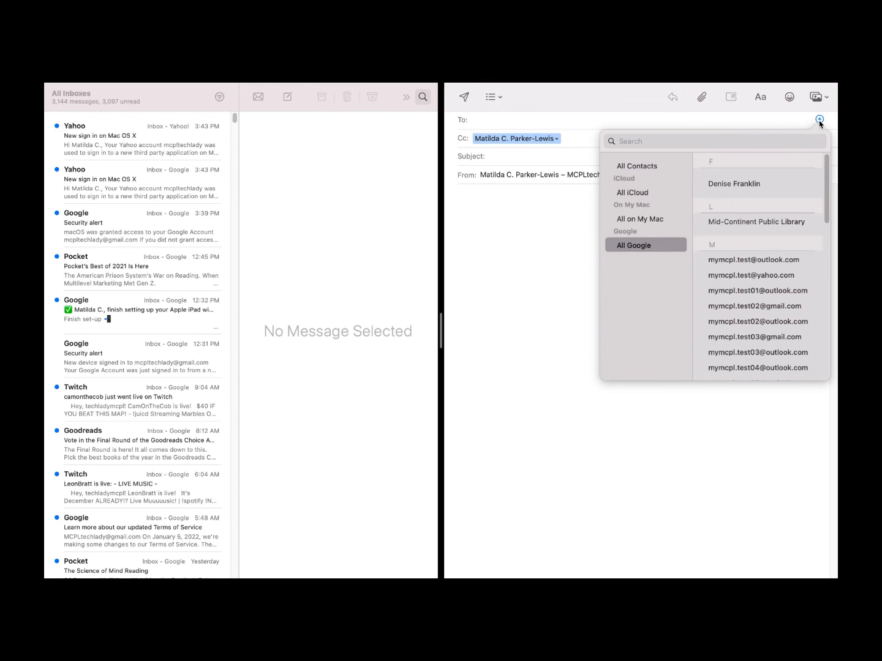
scroll(759, 282, down, 5)
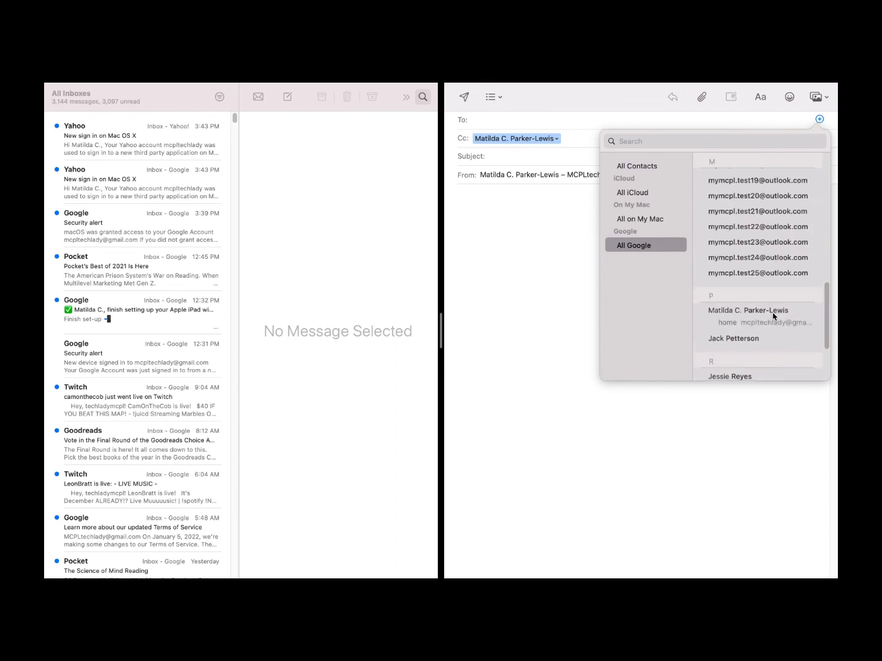
click(771, 324)
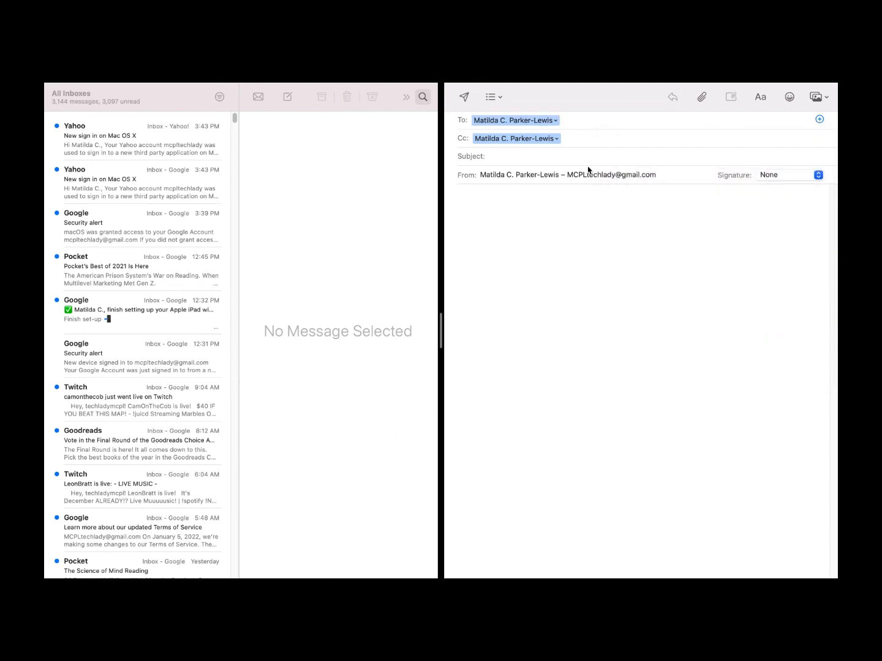
click(497, 156)
click(663, 175)
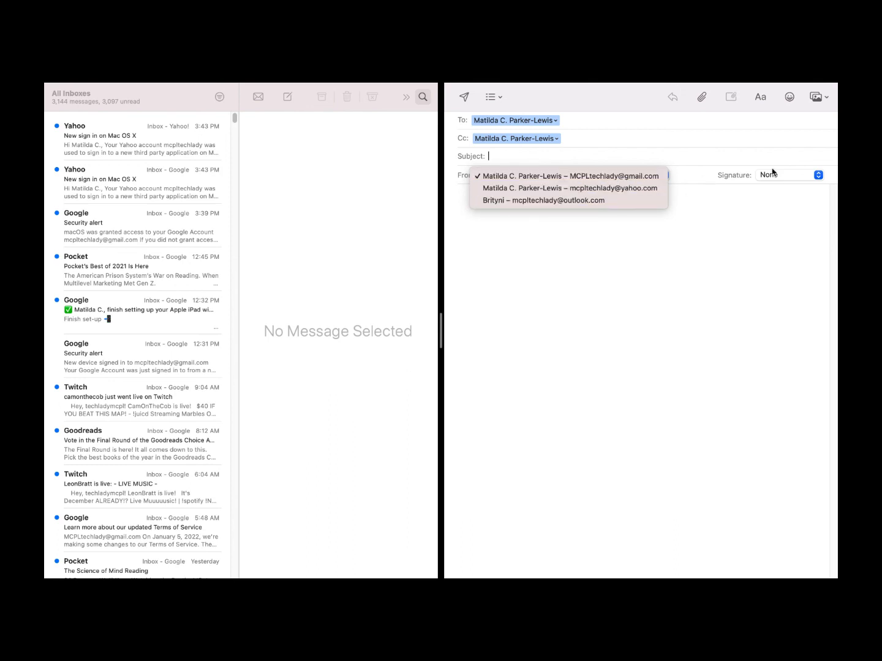
Keep Gmail as the sender, and add then remove a Bcc line
click(819, 175)
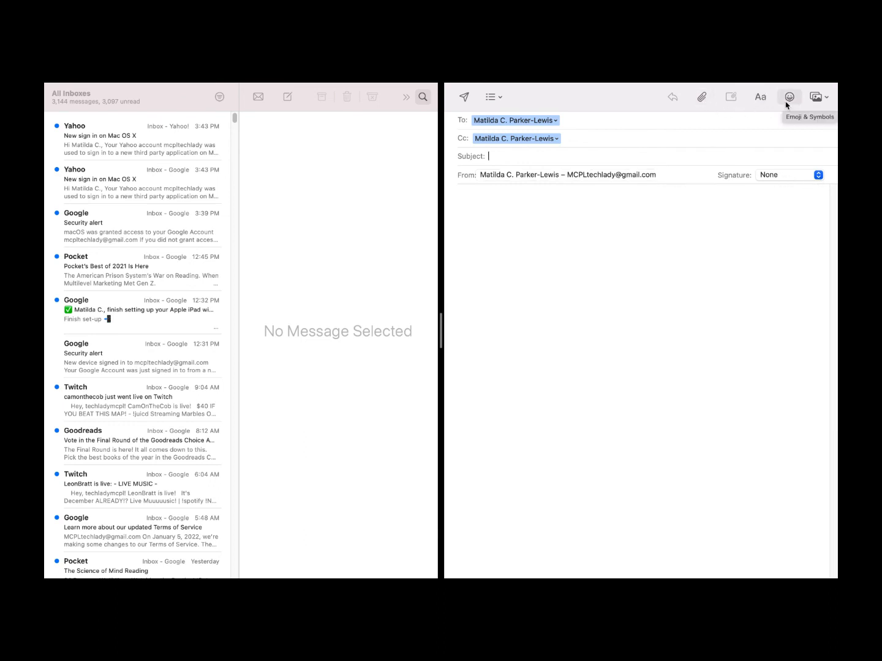
click(824, 99)
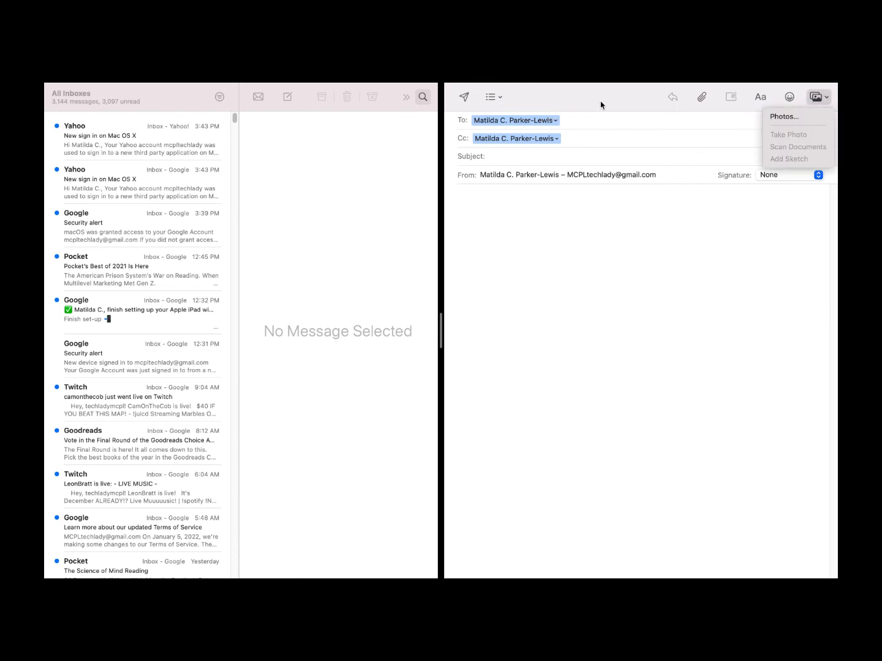
click(495, 99)
click(497, 99)
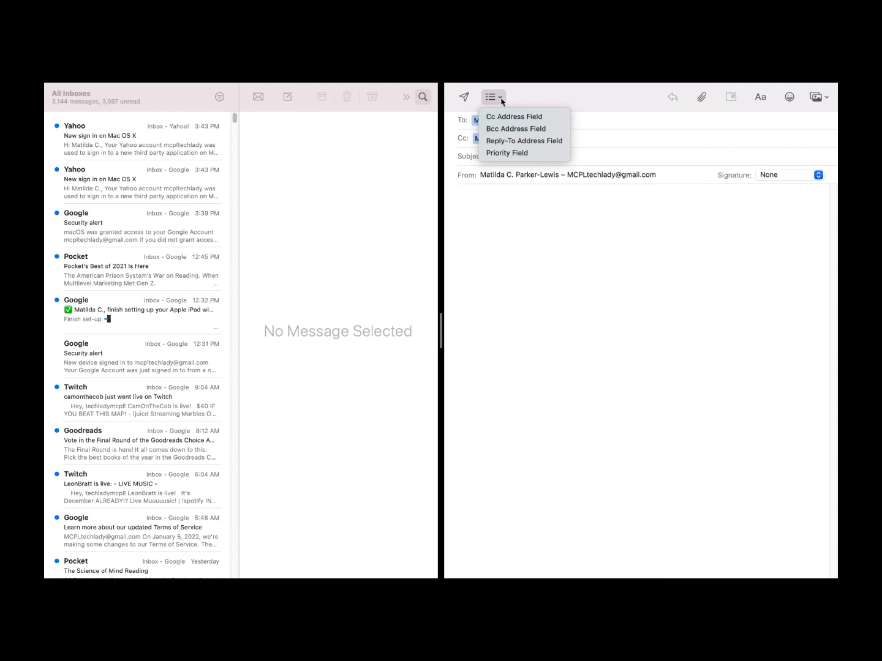
click(559, 129)
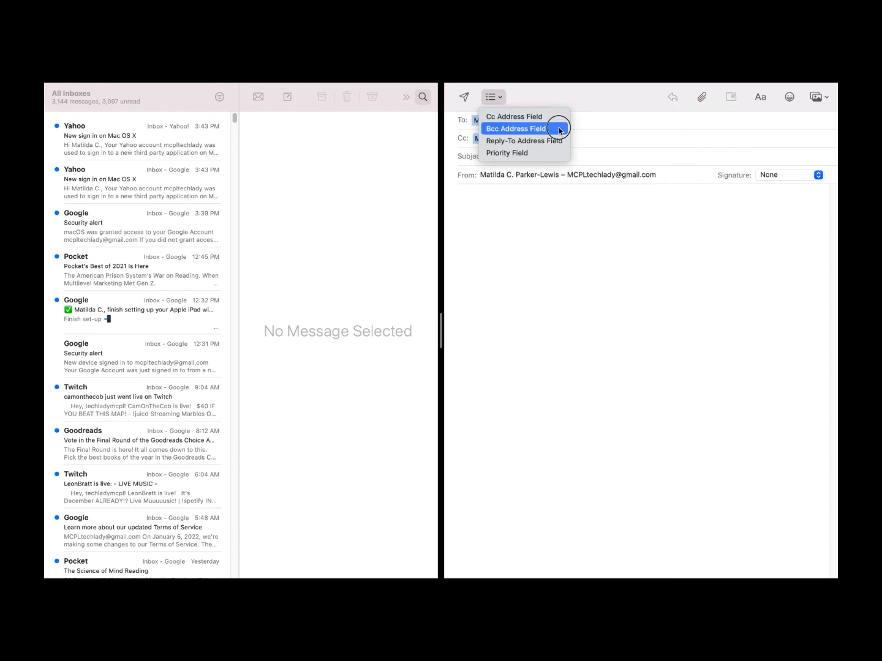
click(503, 103)
click(548, 128)
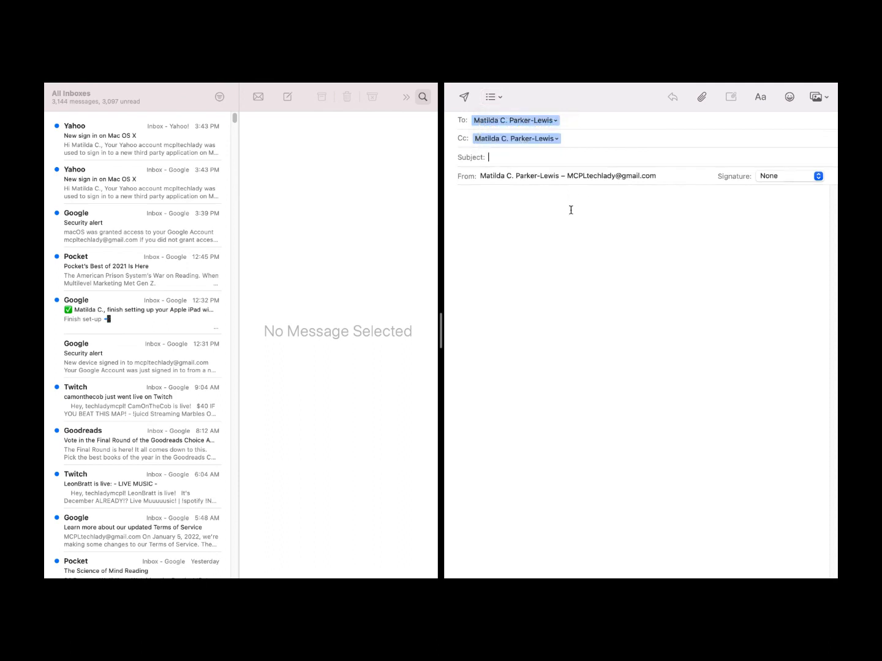
Delete the automatic Cc recipient so only the To recipient remains
click(493, 97)
click(526, 116)
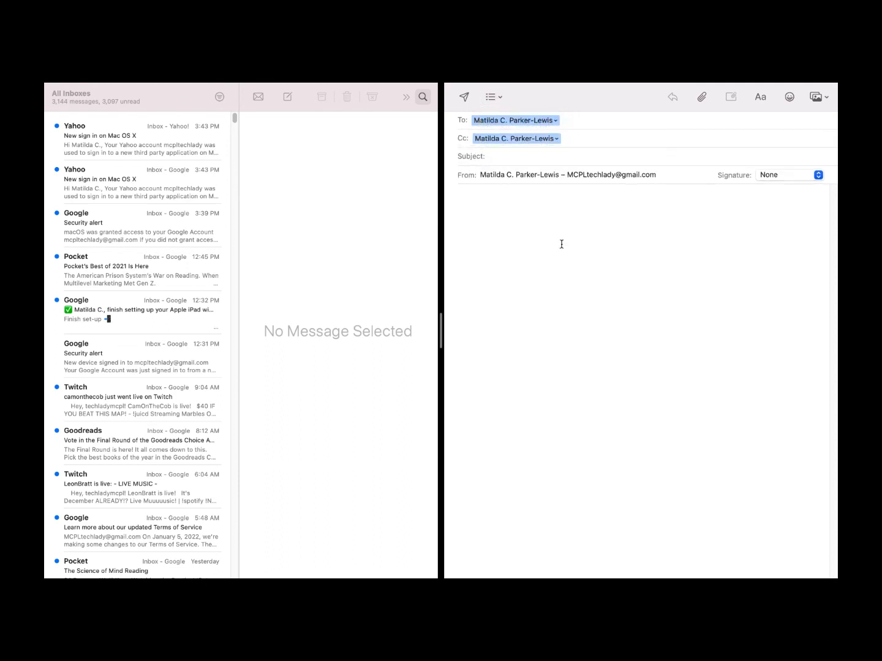
click(575, 135)
key(BackSpace)
key(BackSpace)
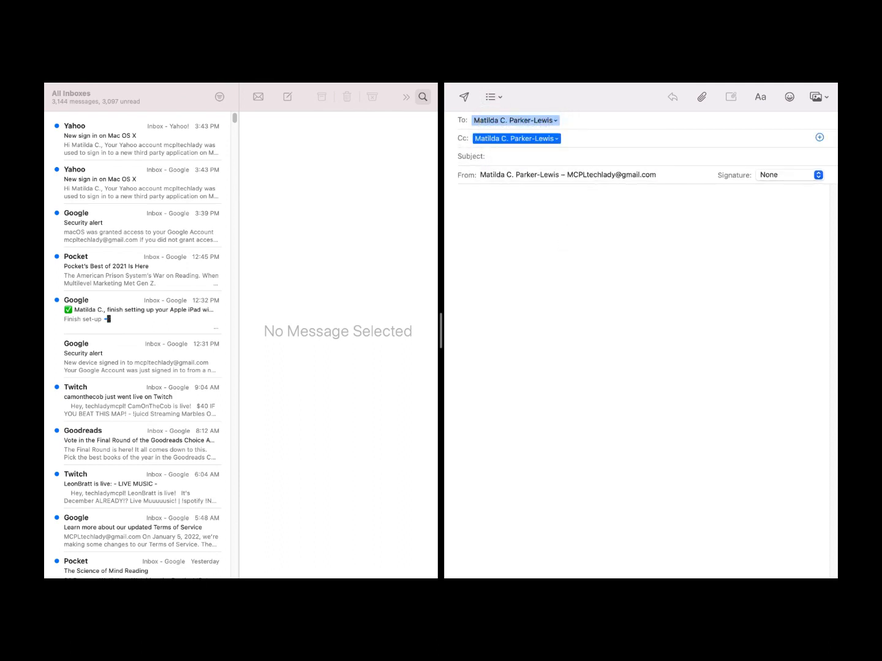
click(579, 125)
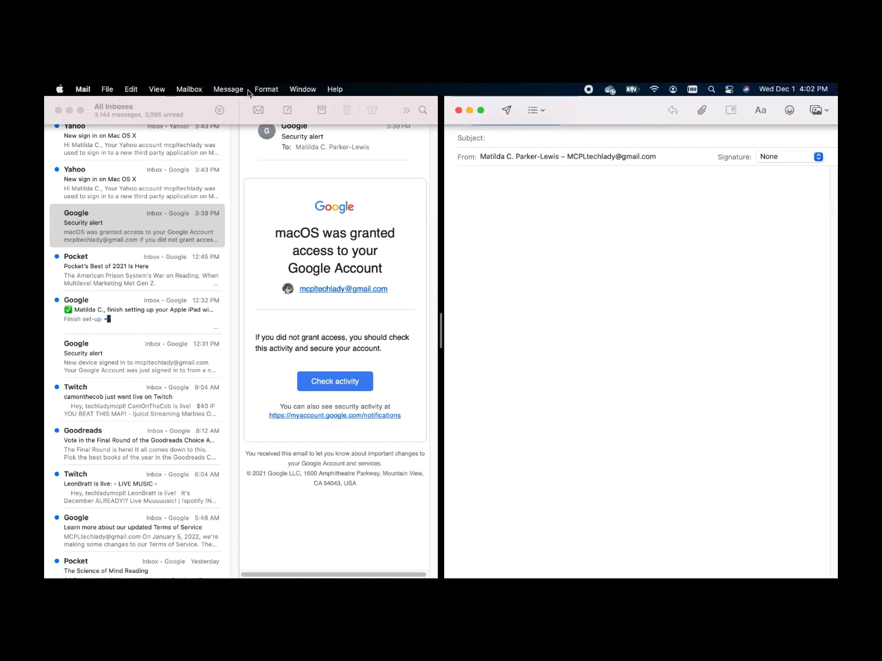
Start a bulleted list in the message body headed 'Grocery List'
click(266, 89)
mouse_move(315, 136)
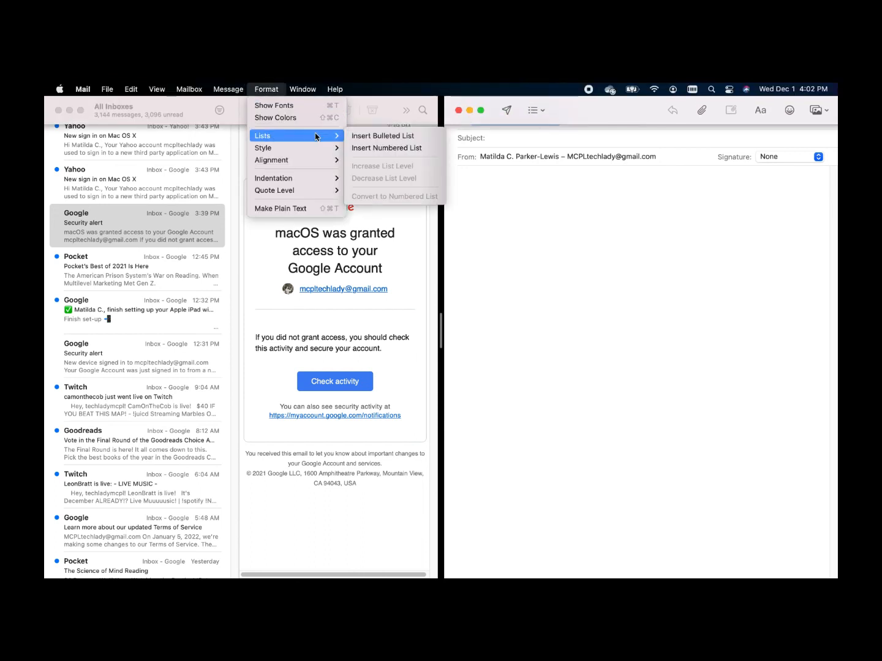
click(374, 137)
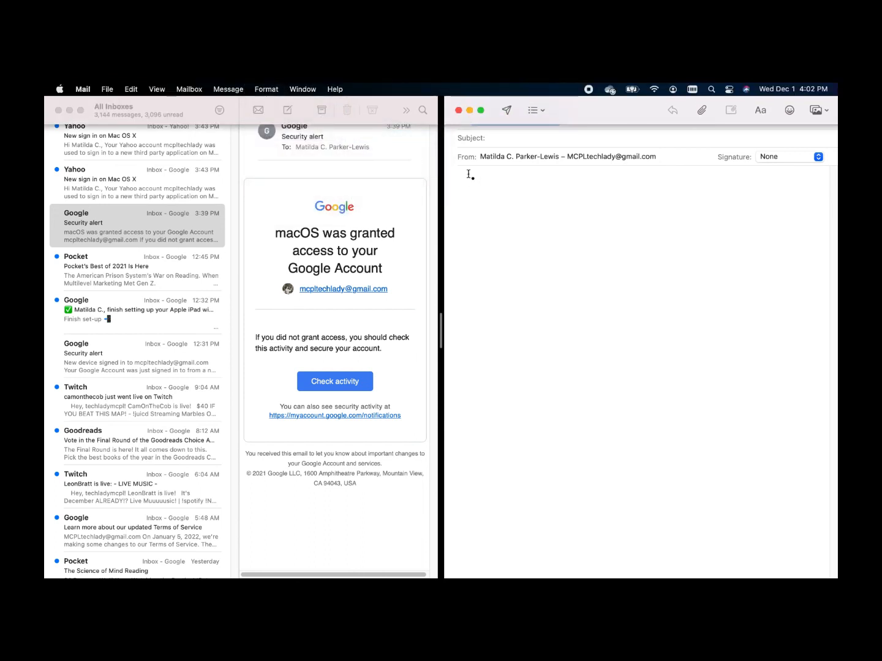
text(Grocery)
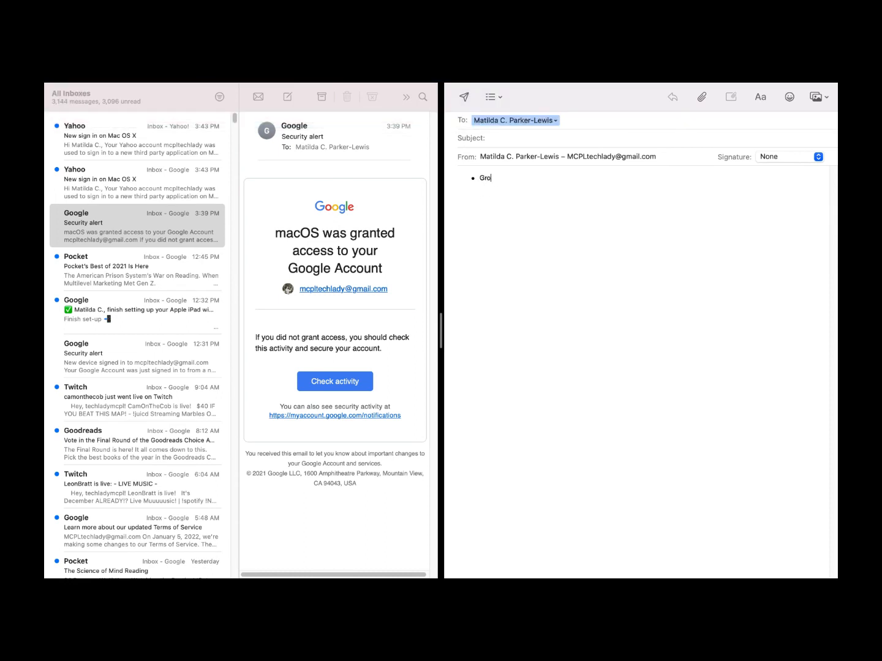
text( List)
Add indented sub-items Apples, Pears, Bread, Taco shells and Ice cream under Grocery List
mouse_move(343, 101)
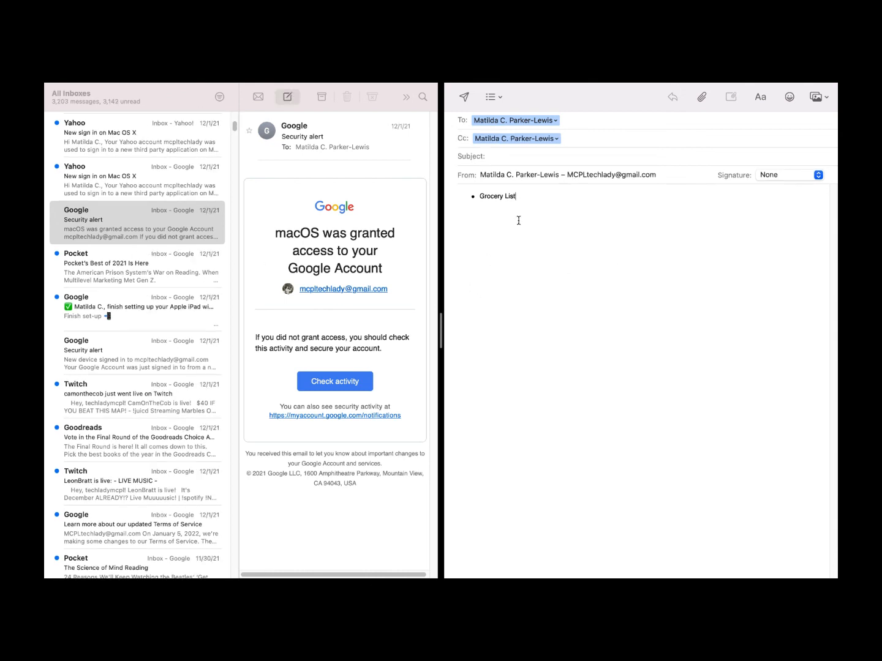
click(533, 195)
key(Return)
key(Tab)
text(Apples)
key(Return)
text(Pears)
key(Return)
text(Bread)
key(Return)
text(Taco shells )
text(Ice cream)
Add a smiley emoji bullet and send the subject-less grocery list anyway
click(539, 294)
click(464, 98)
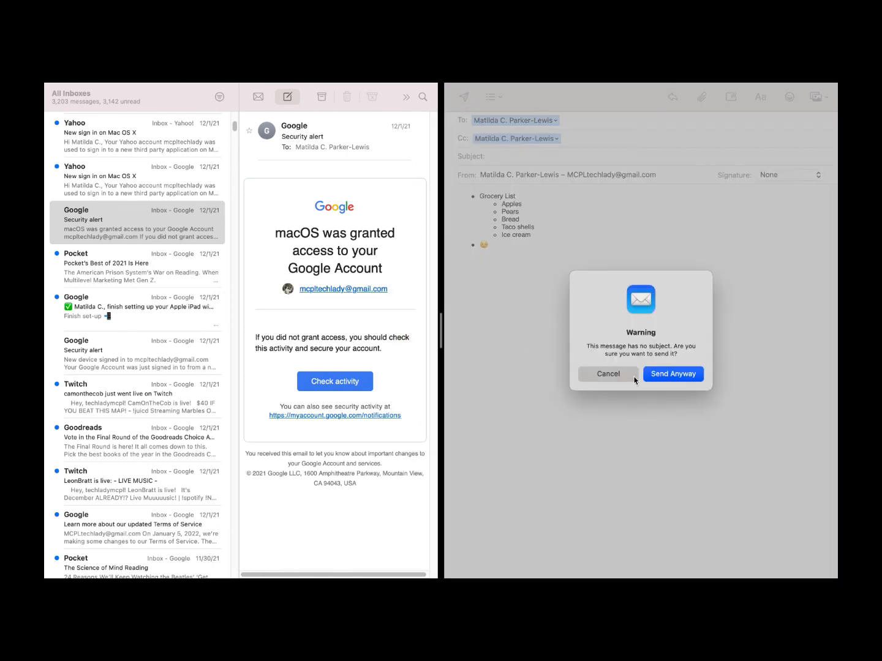
click(679, 374)
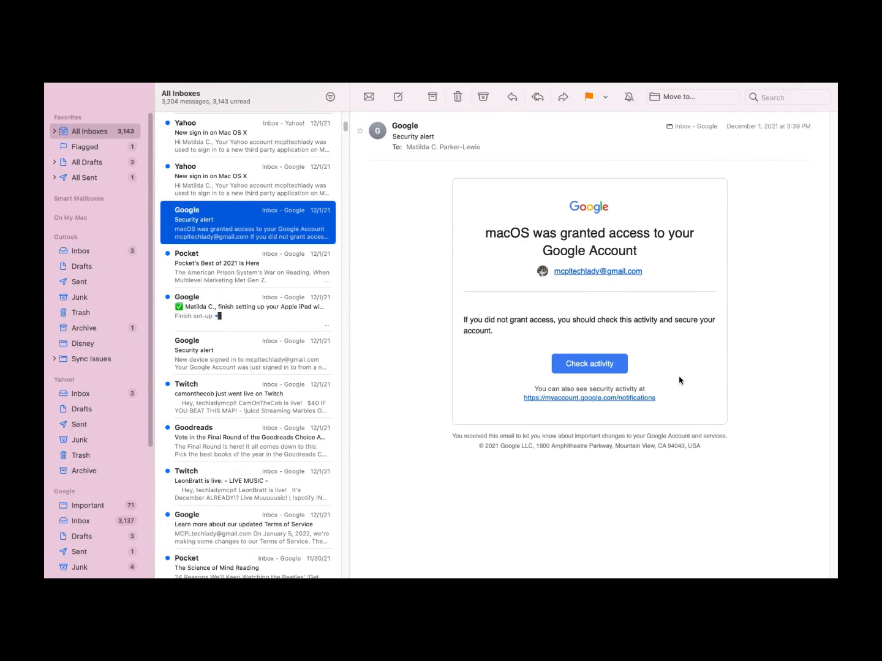